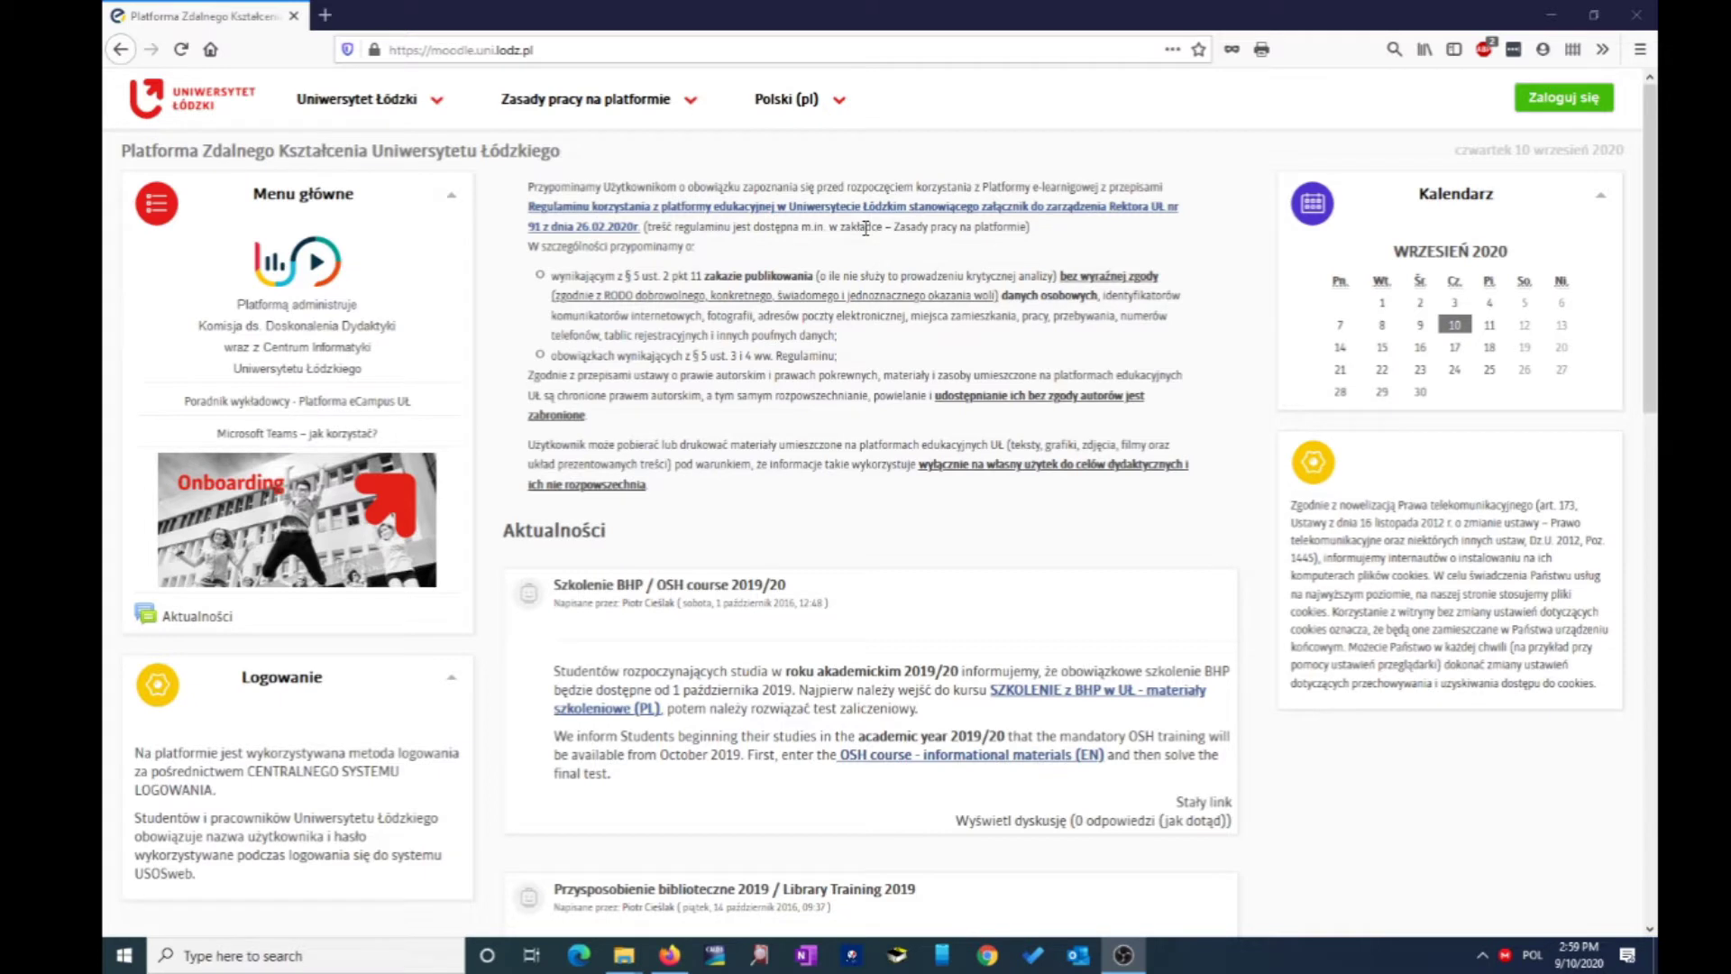
Step: Switch the Moodle site's interface language to English (en)
click(843, 108)
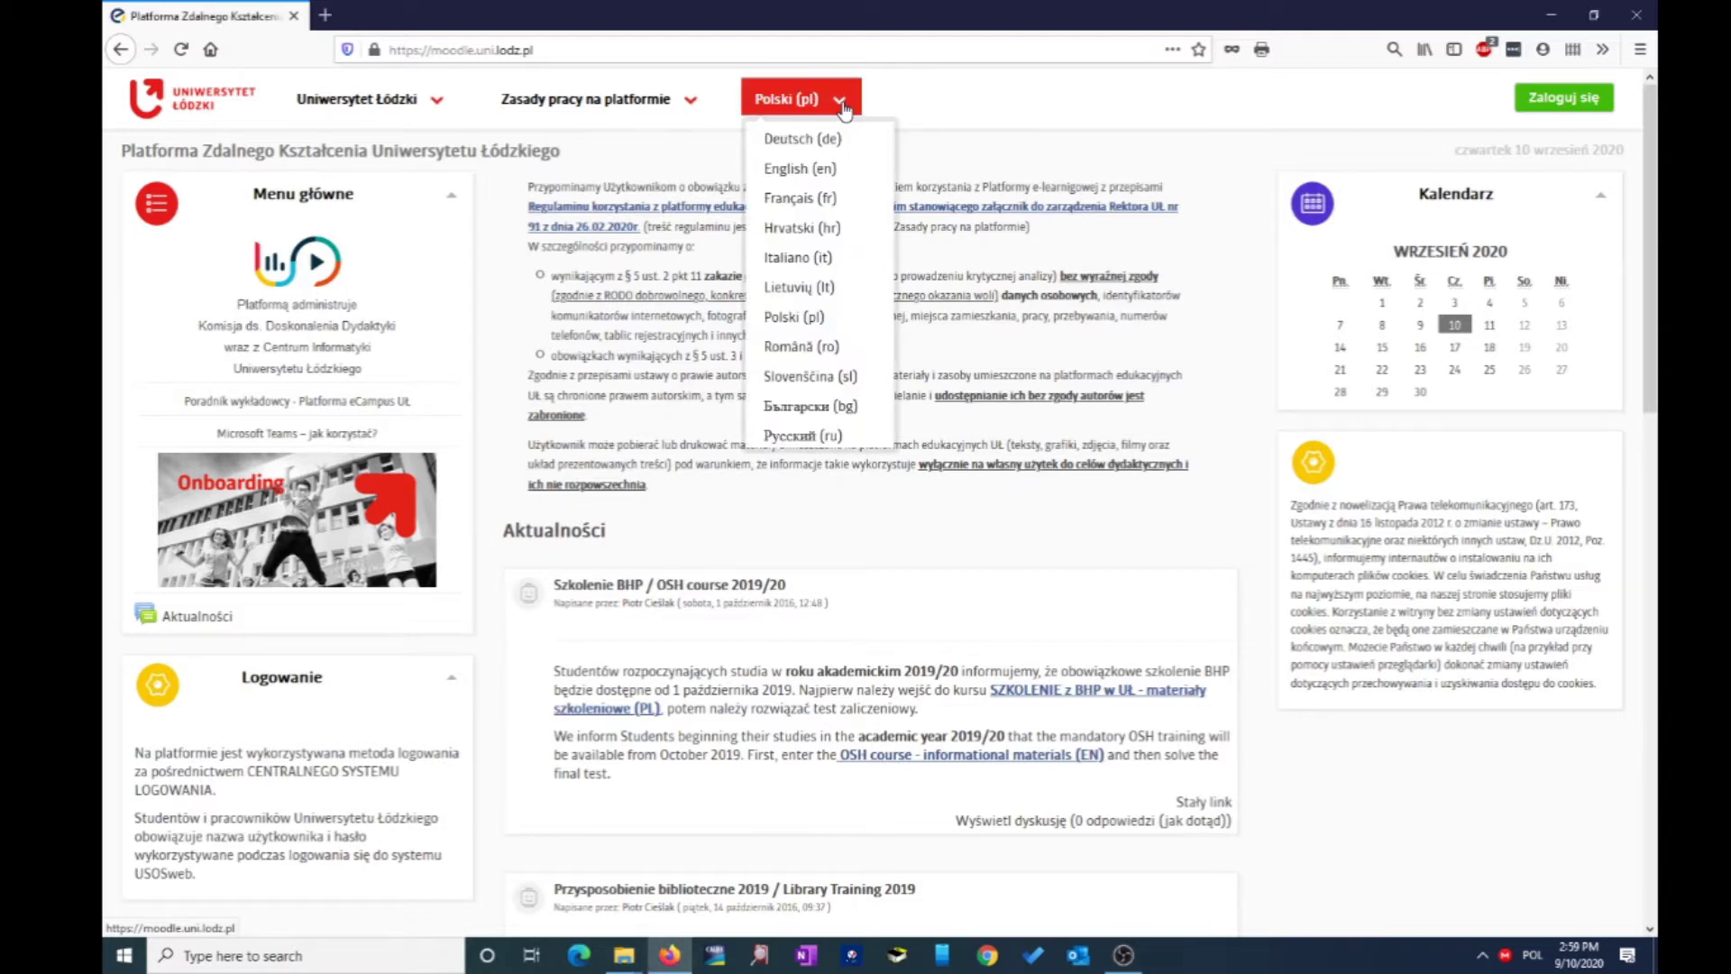
click(818, 170)
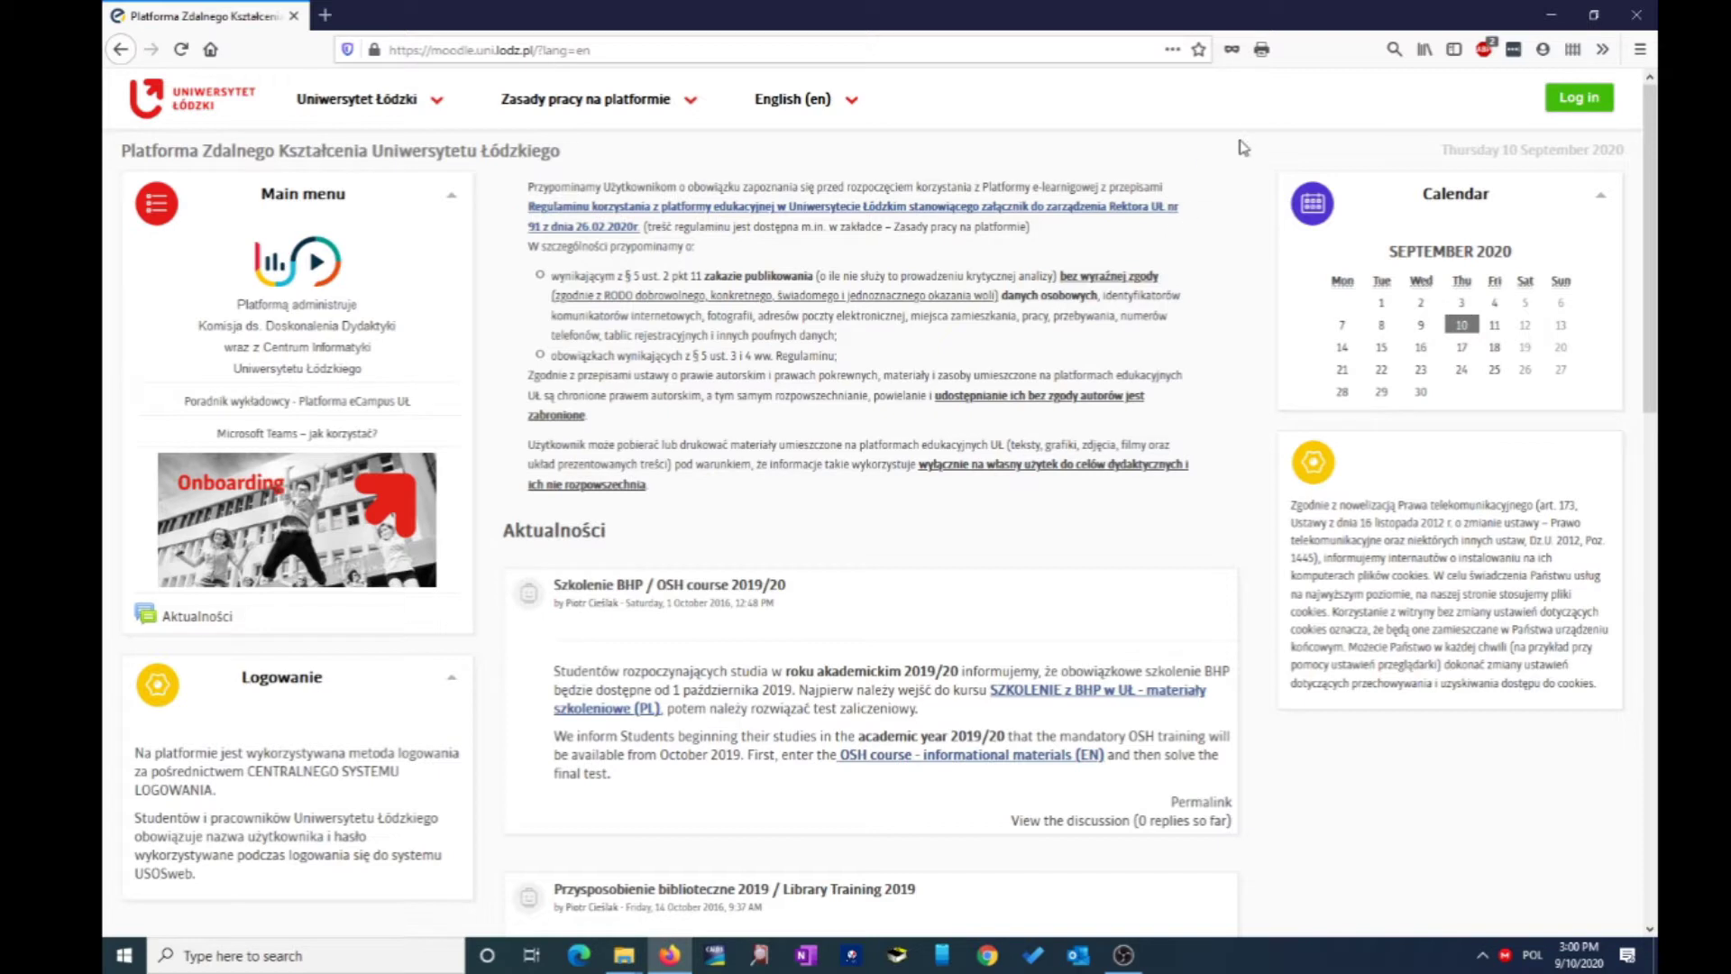
Step: Log in to the platform as a CAS user with the prefilled account credentials
click(1581, 102)
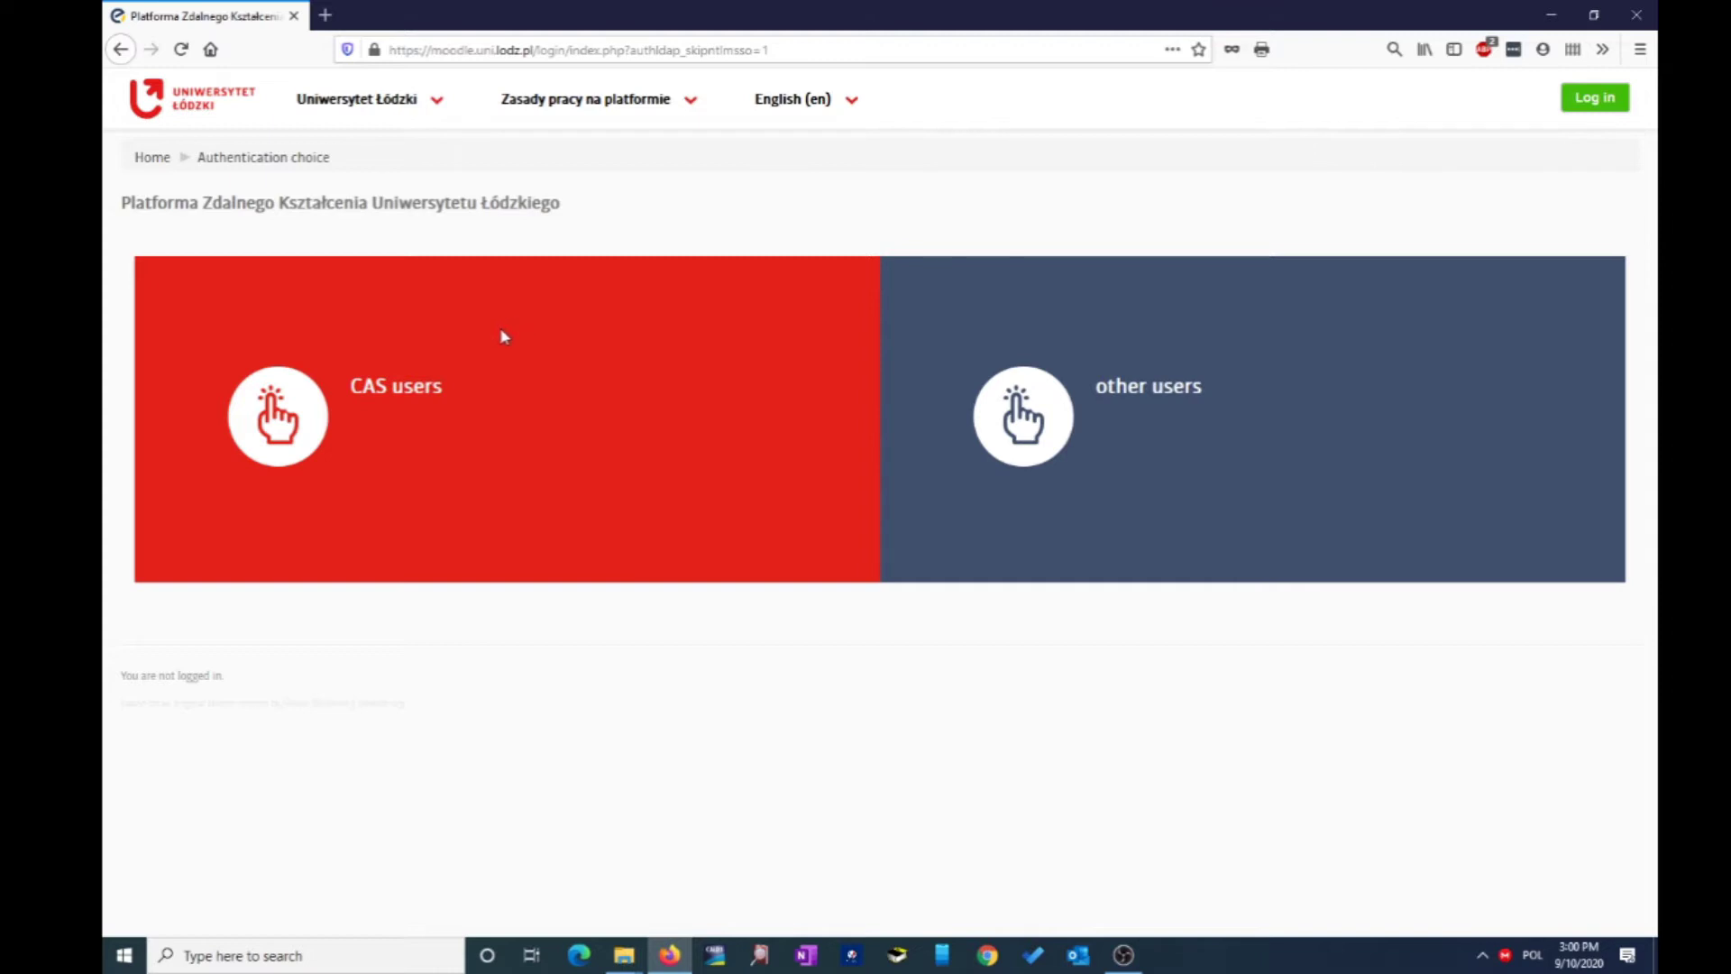
click(398, 390)
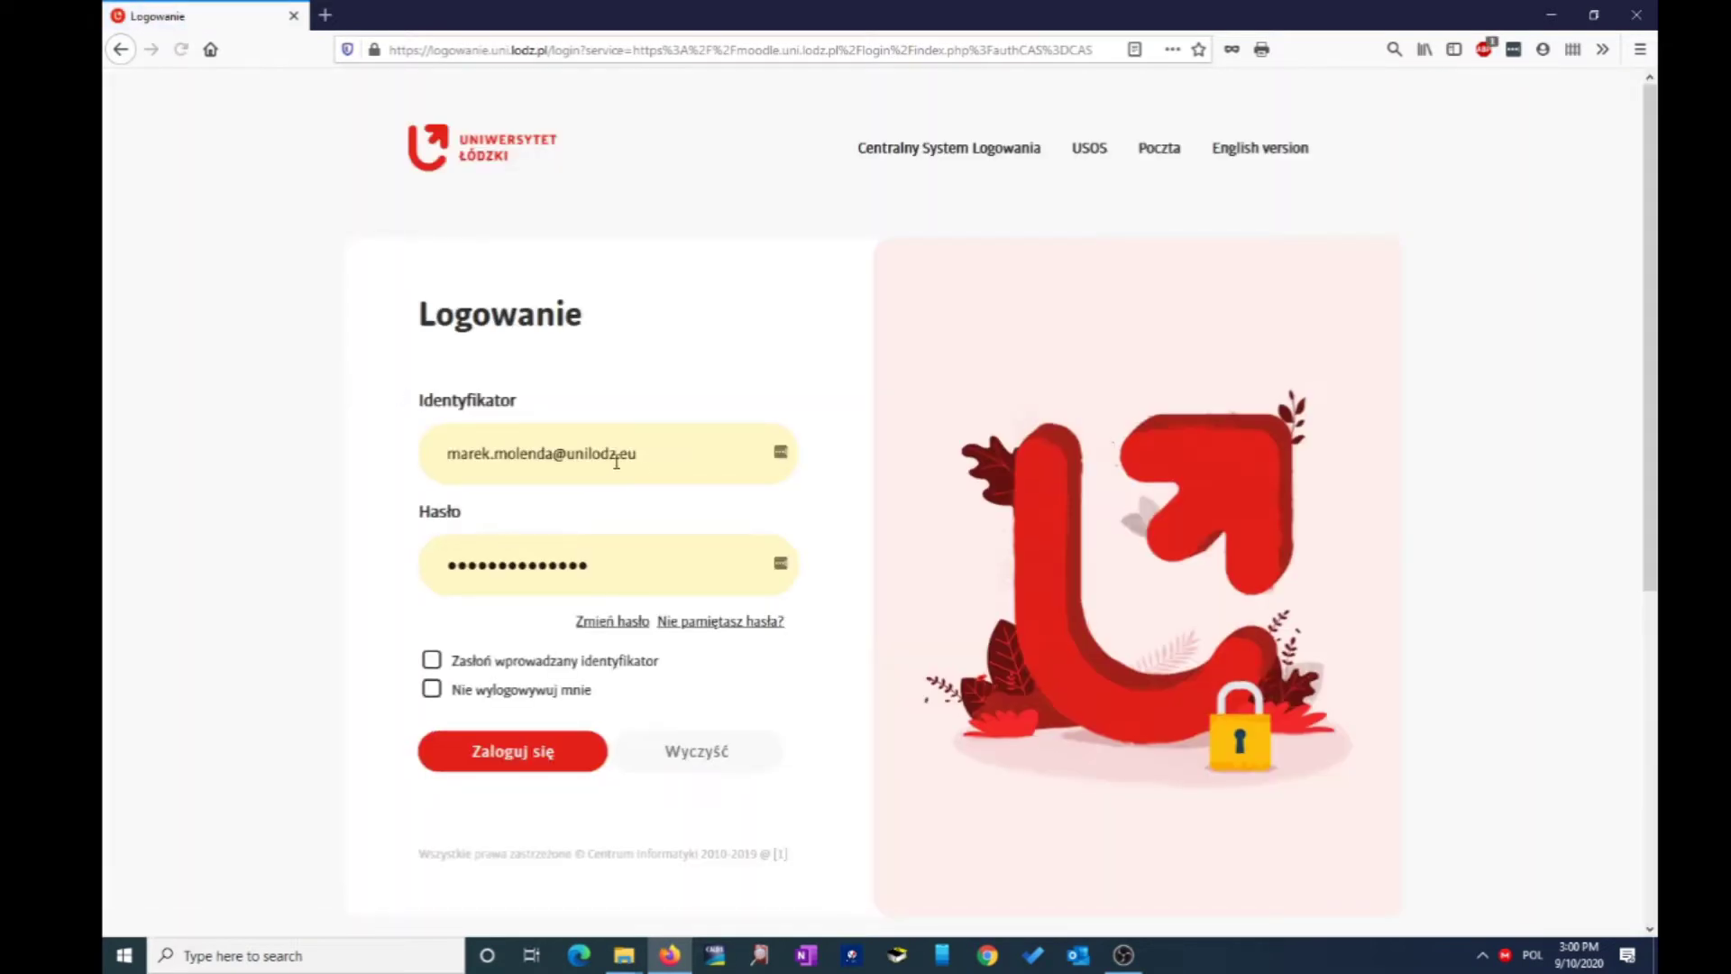
click(448, 743)
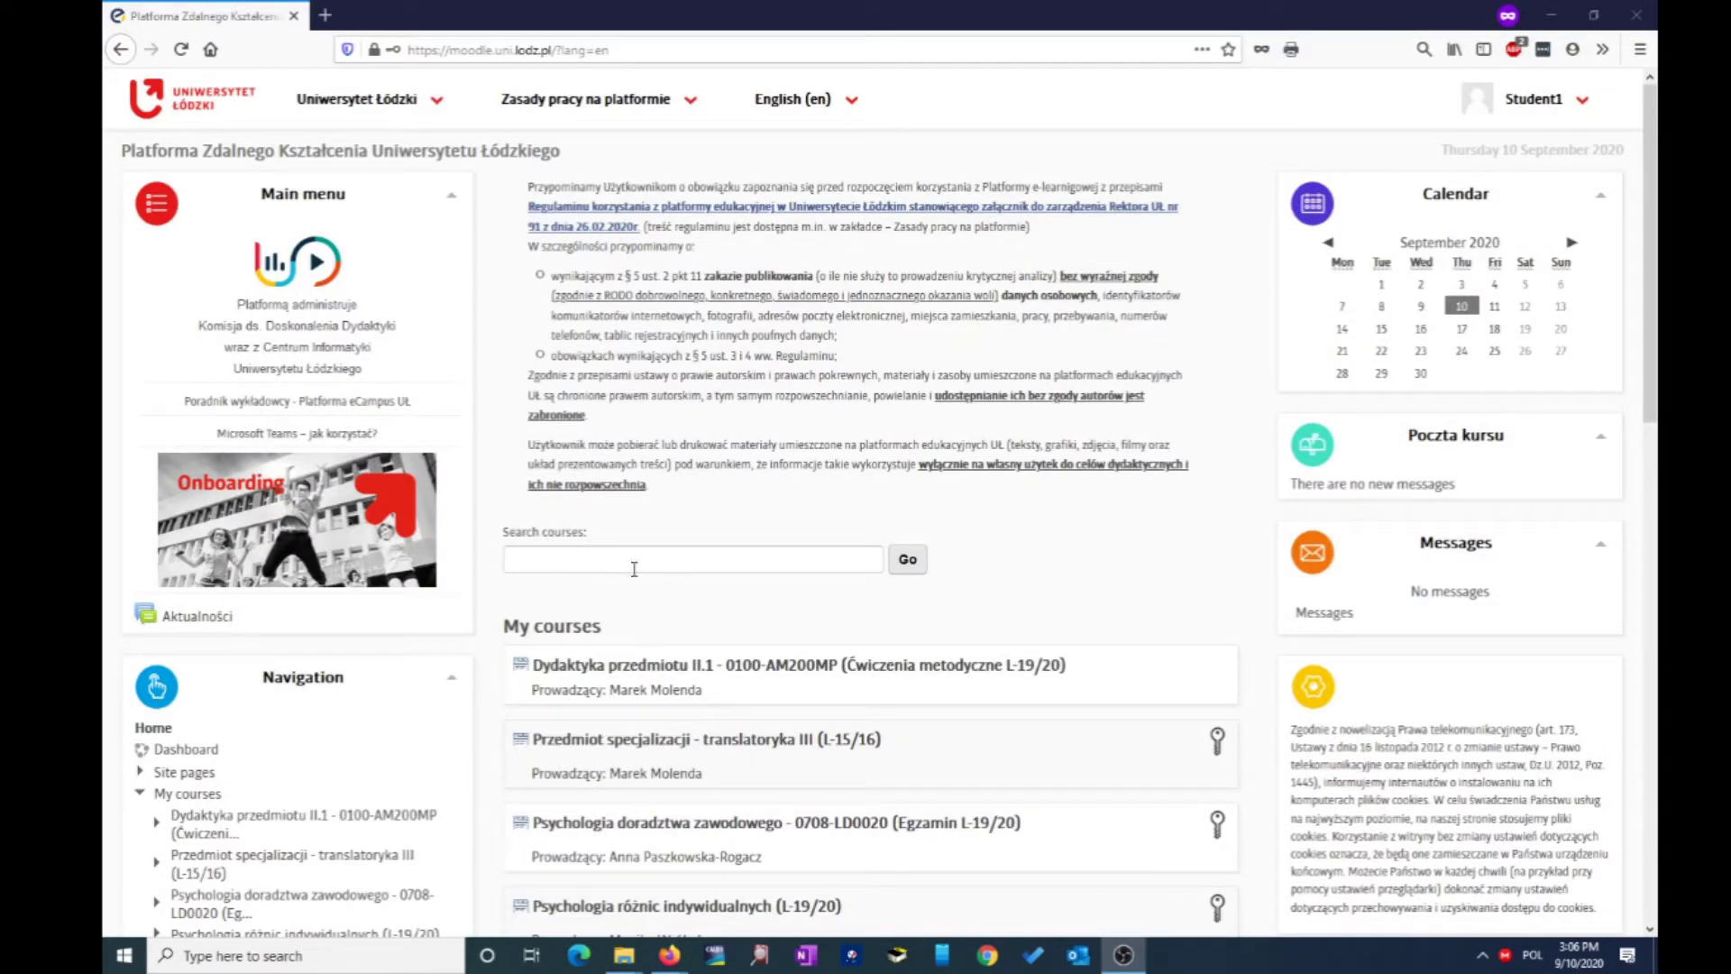
Step: Review the My courses list, look through the course "Dydaktyka przedmiotu II.1 - 0100-AM200MP", and return to the home page
scroll(587, 607, down, 3)
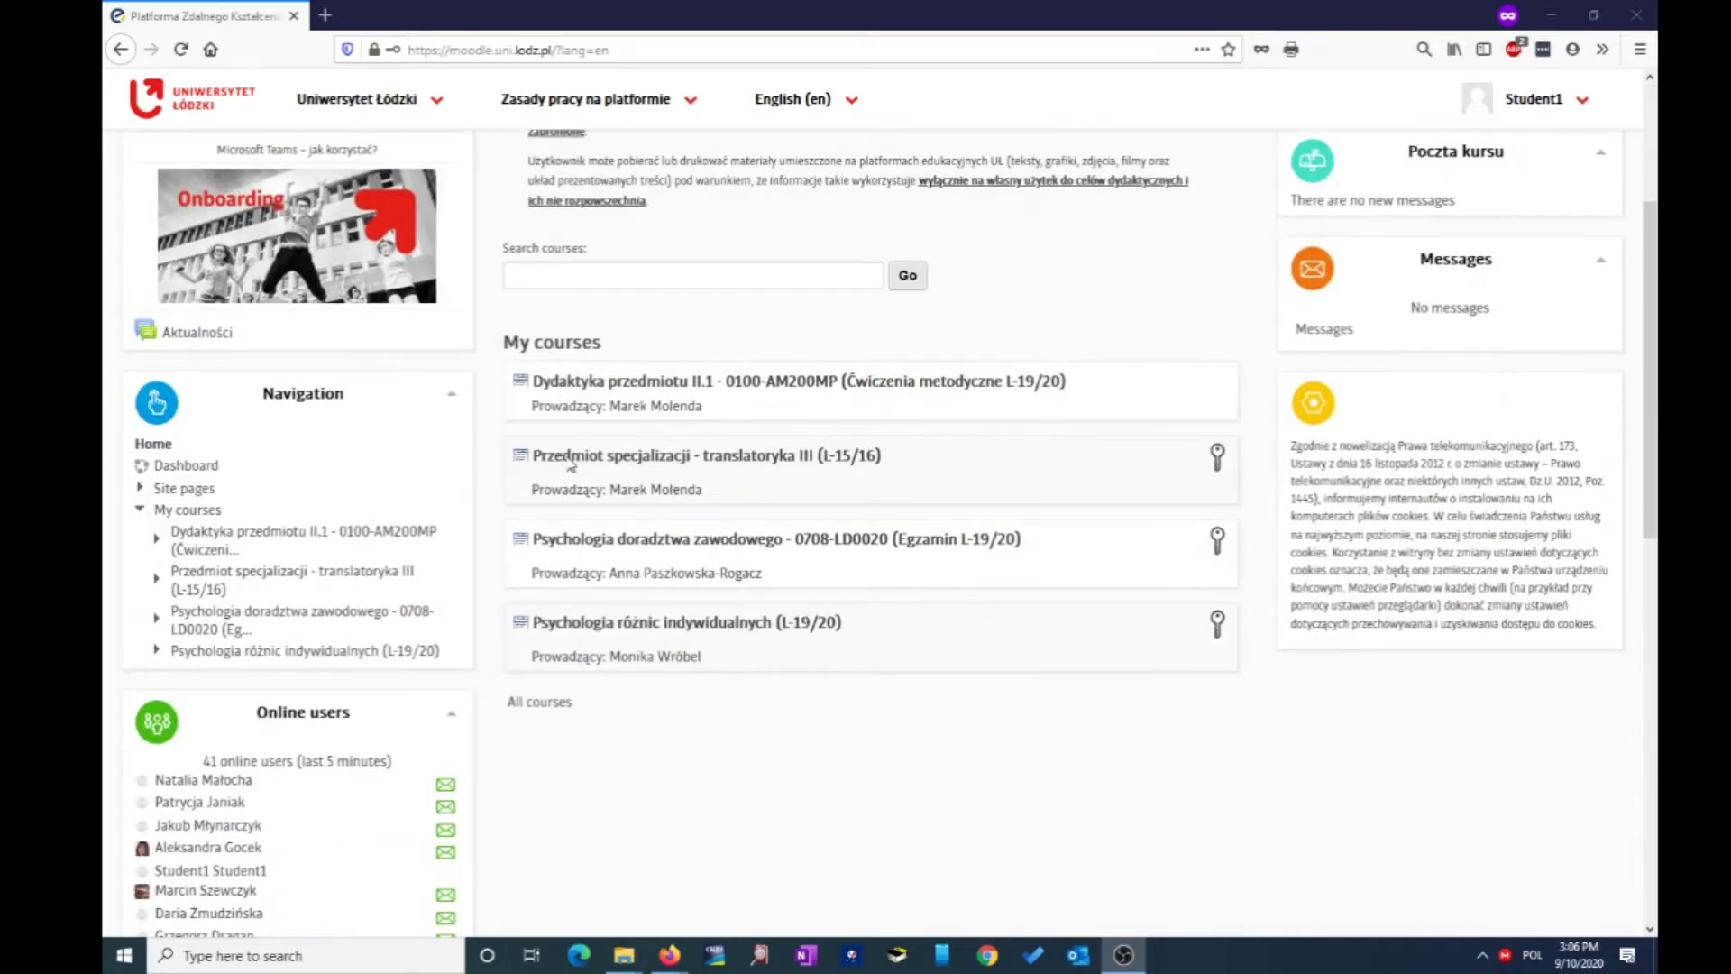
drag(518, 346, 617, 350)
click(617, 347)
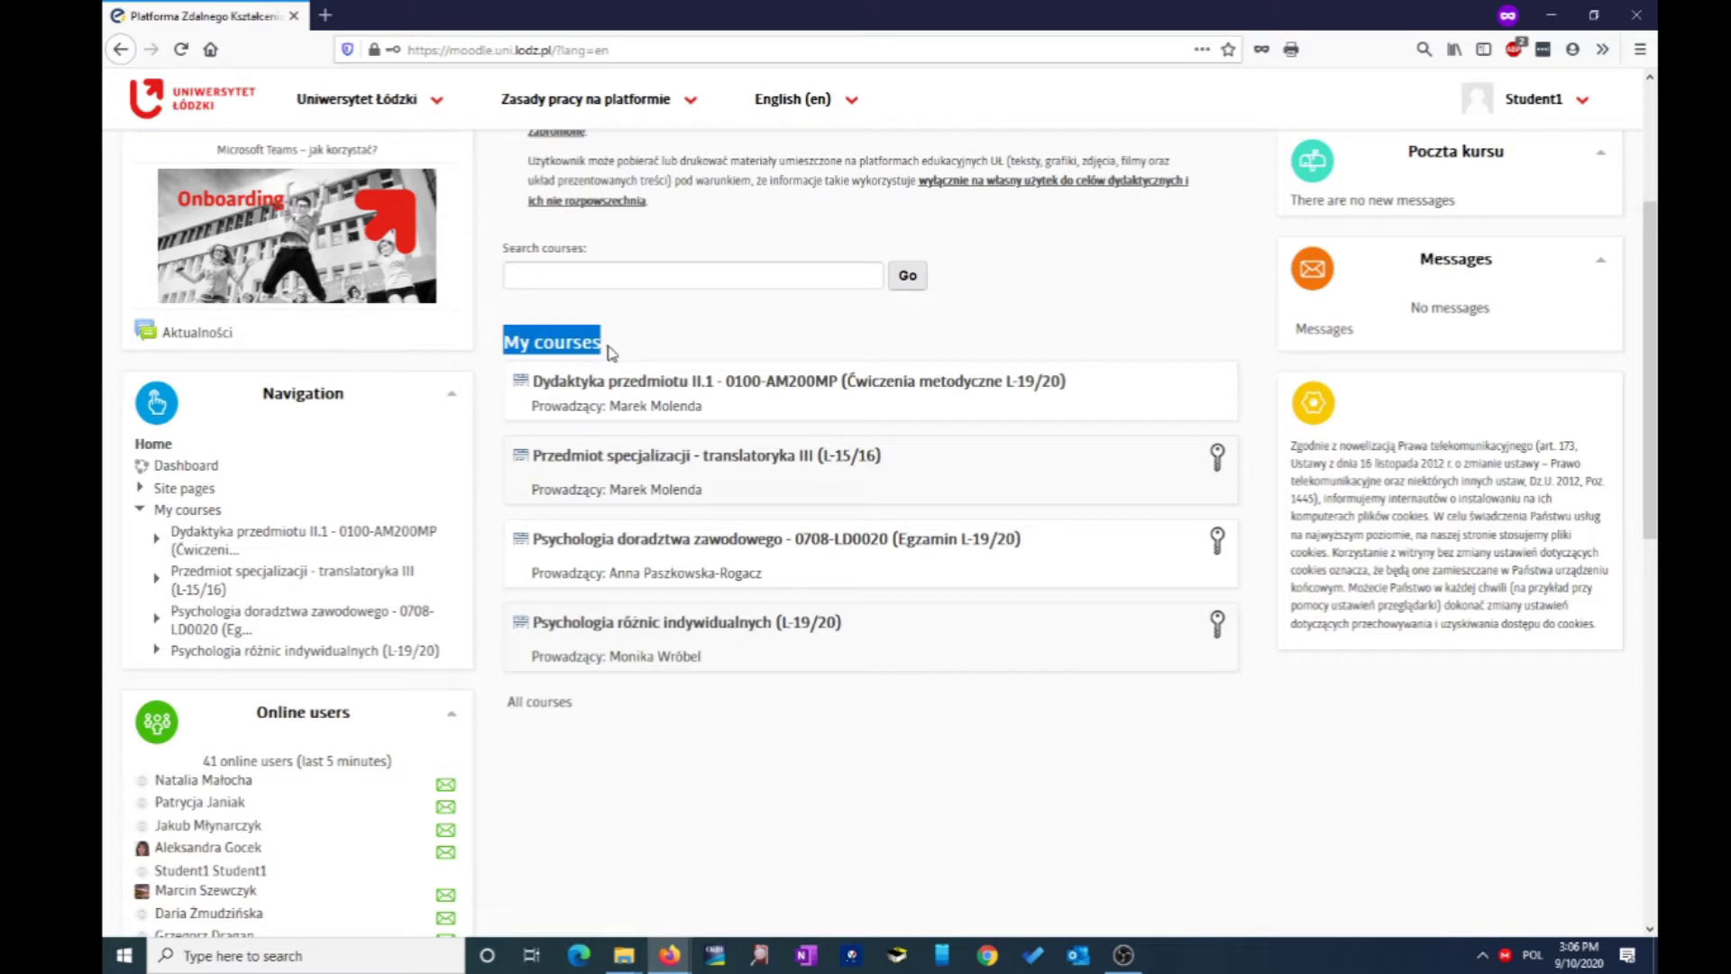
click(626, 390)
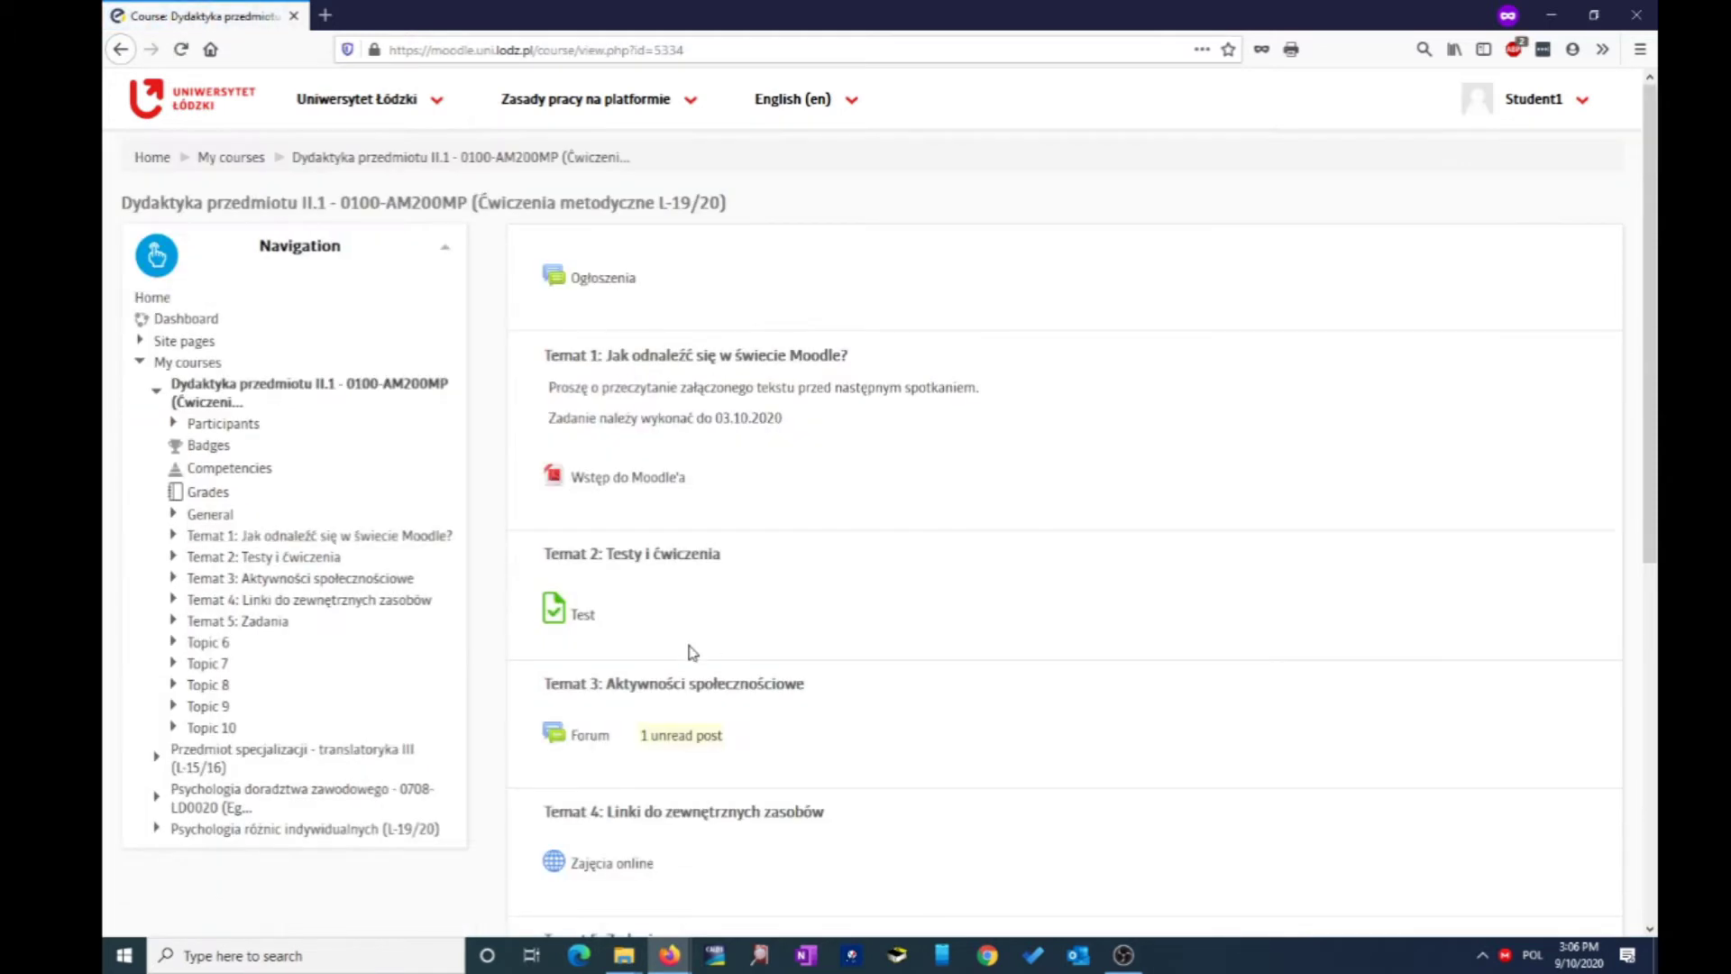
scroll(693, 651, down, 5)
scroll(692, 651, up, 5)
click(126, 50)
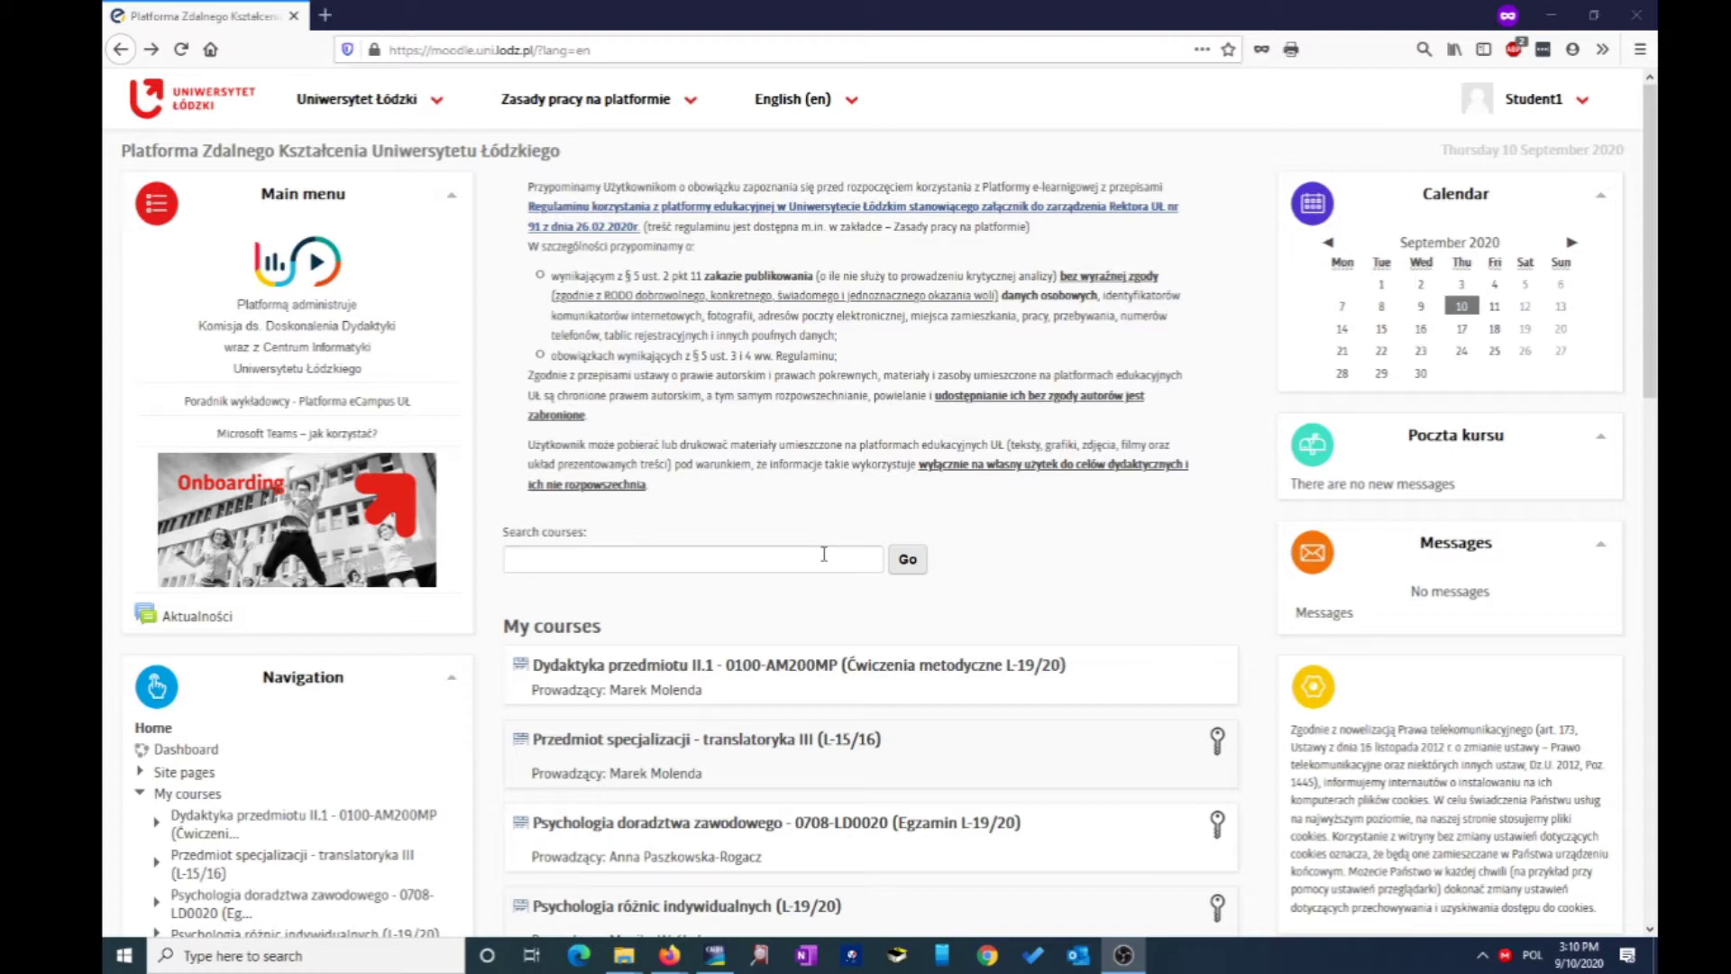
Step: Search the courses for "Środki multimedialne w kształtowaniu kompetencji kulturowej - 0100-AMDKK403 (Proseminarium L-19/20)" using the copied title
click(542, 559)
right_click(542, 559)
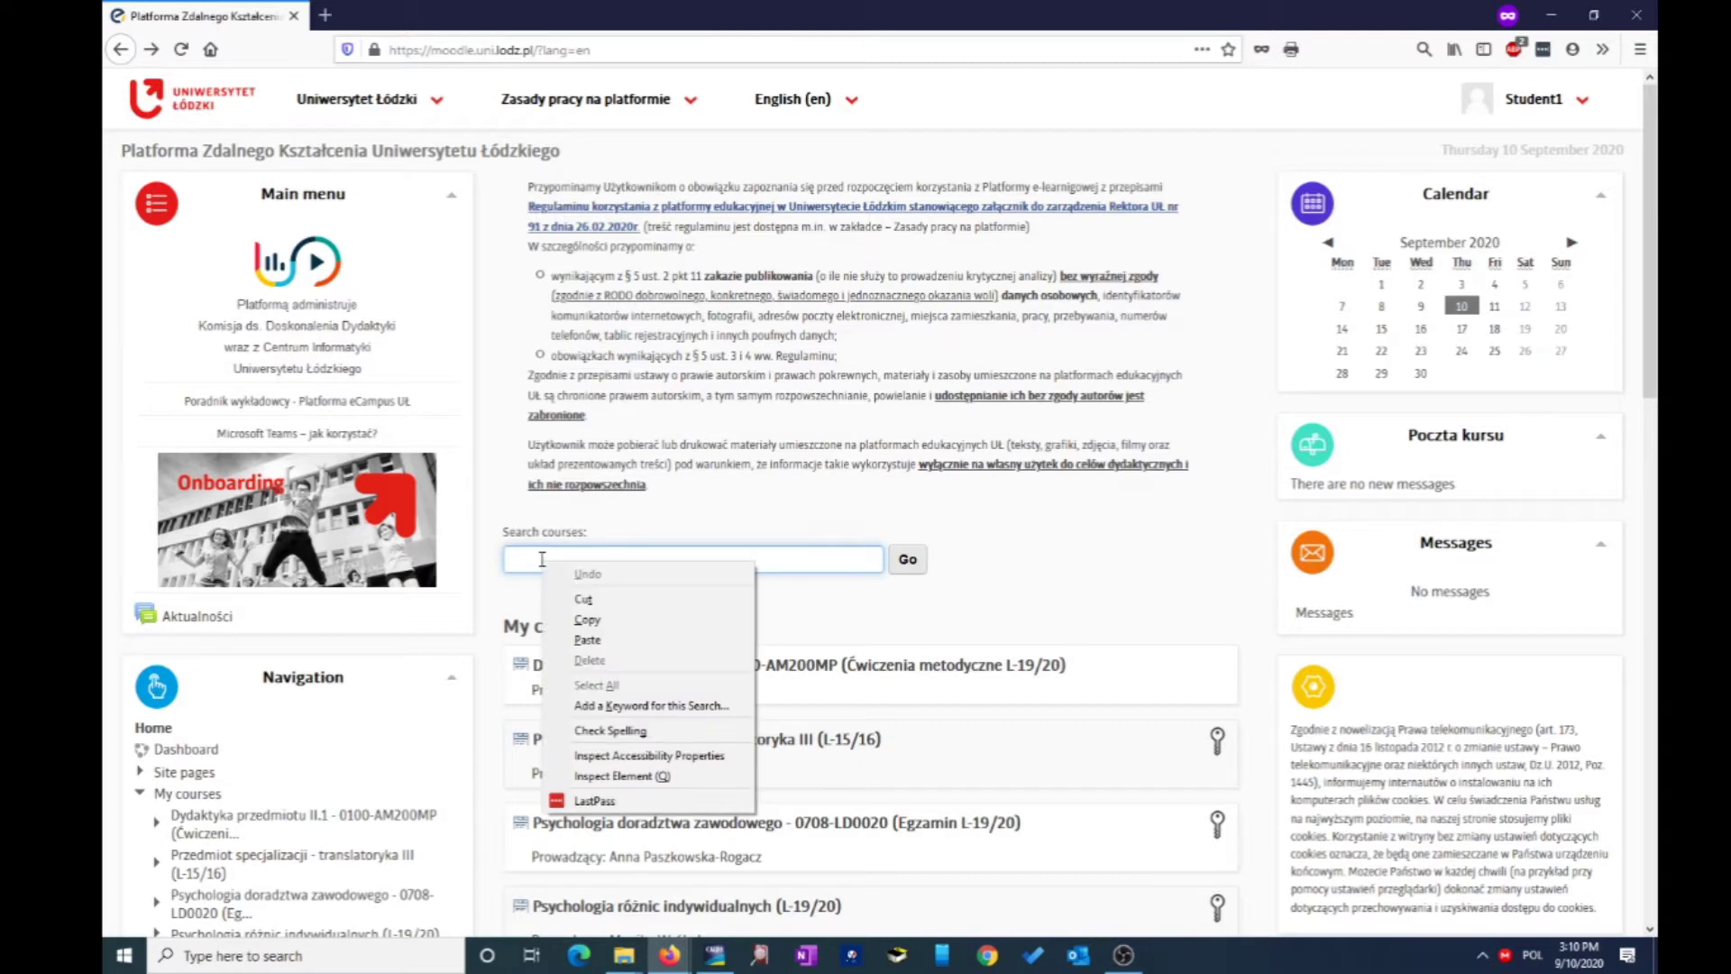
click(588, 639)
click(908, 563)
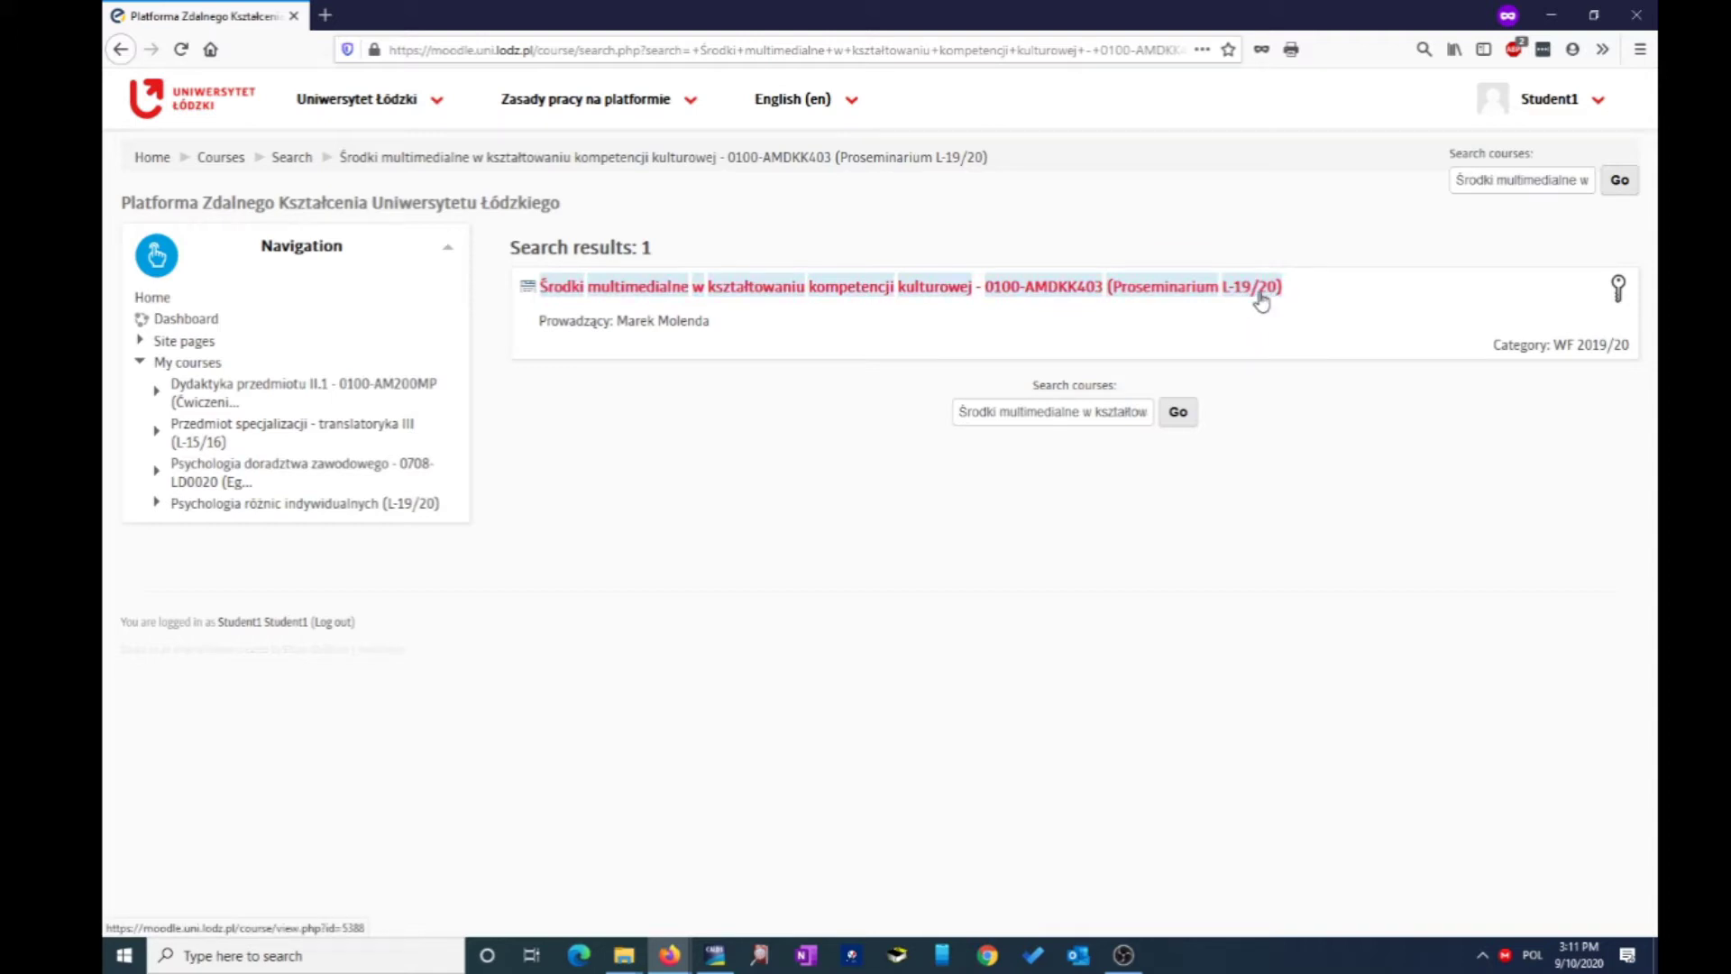
Step: Open the found course and self-enrol as a student by entering the enrolment key
click(909, 296)
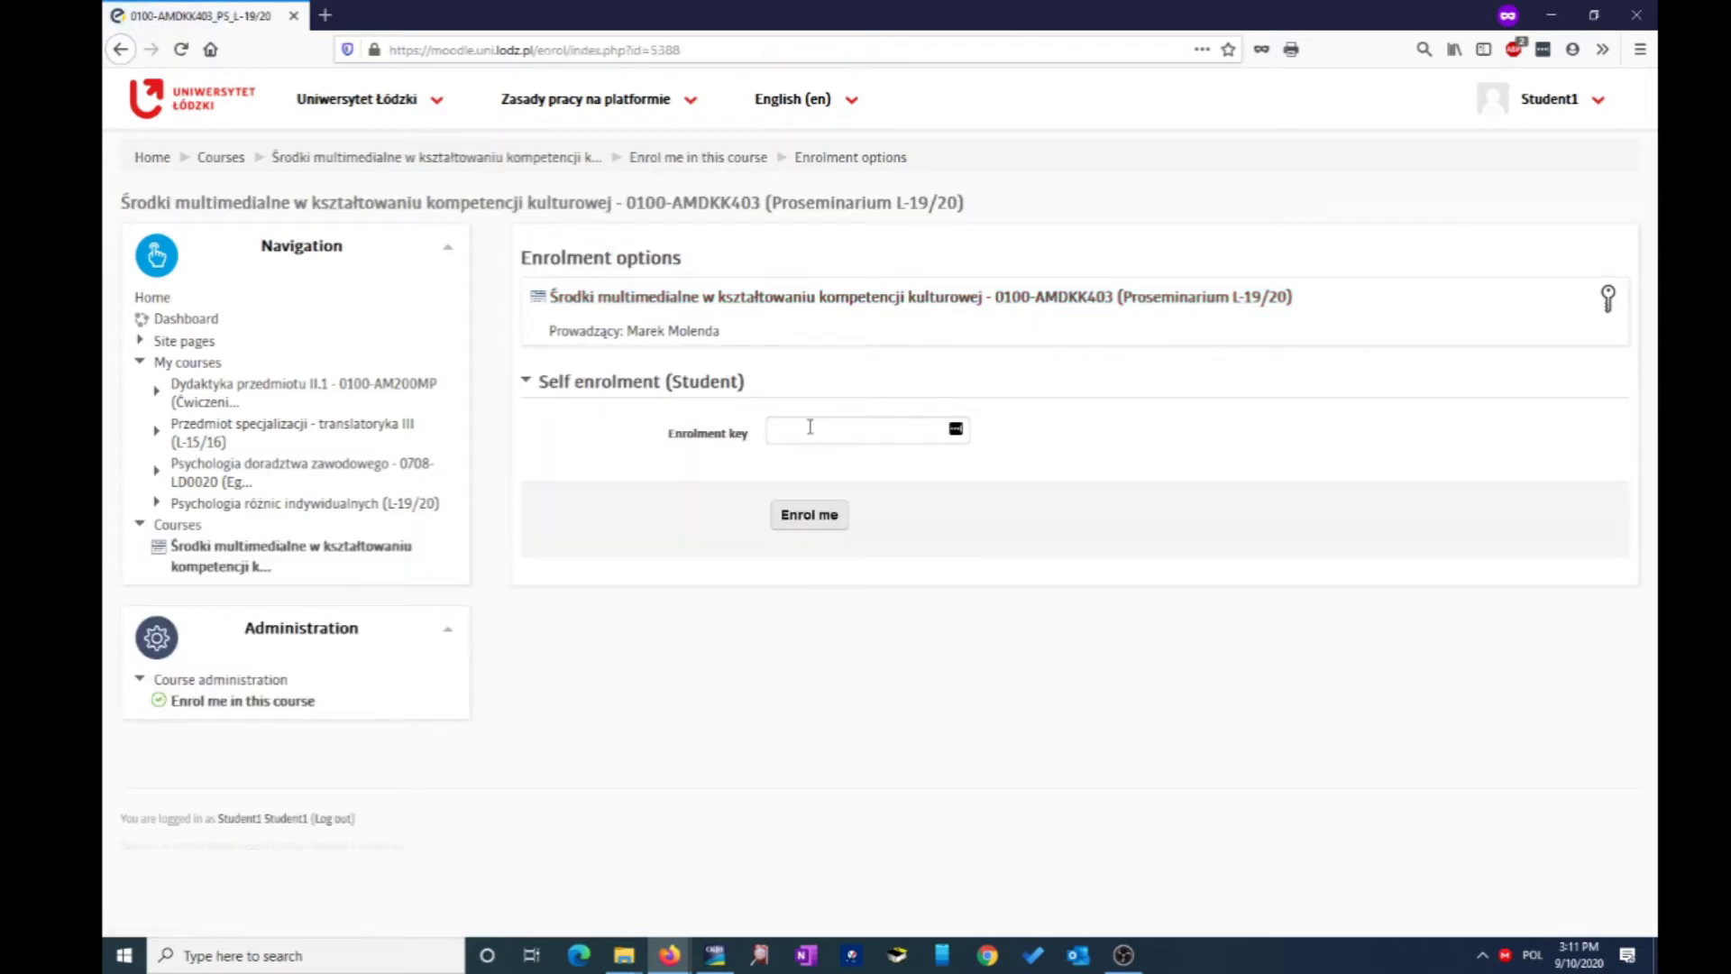
click(814, 427)
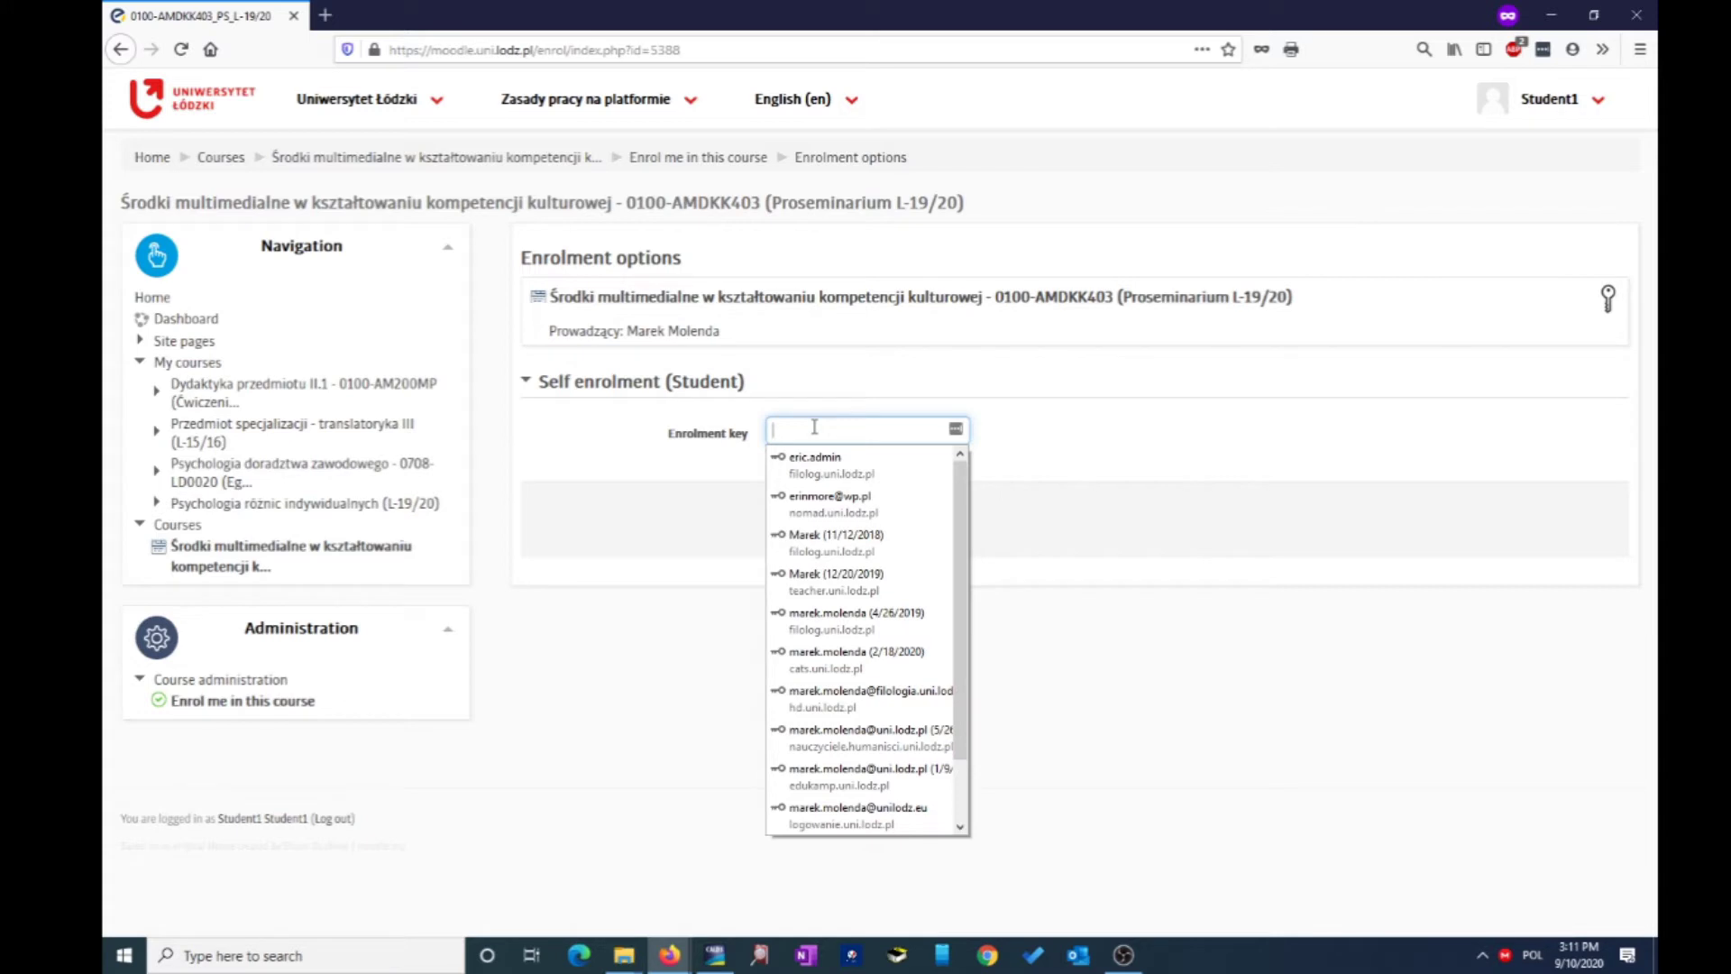
text(•)
text(***)
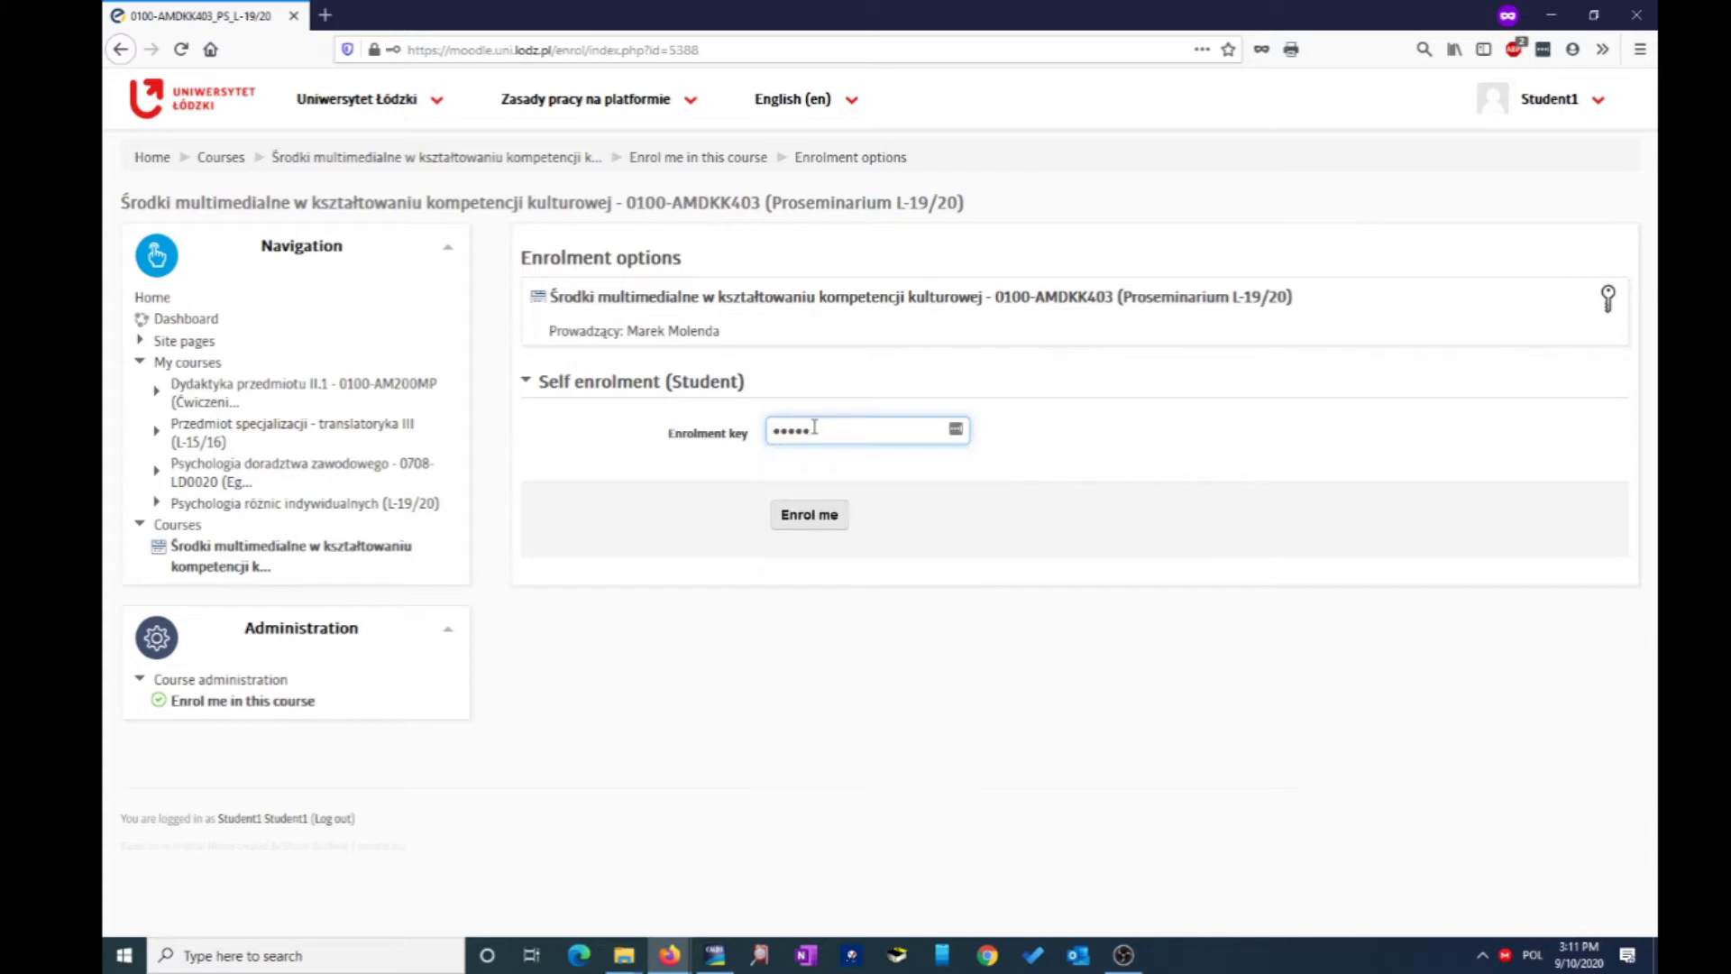
text(*)
click(811, 523)
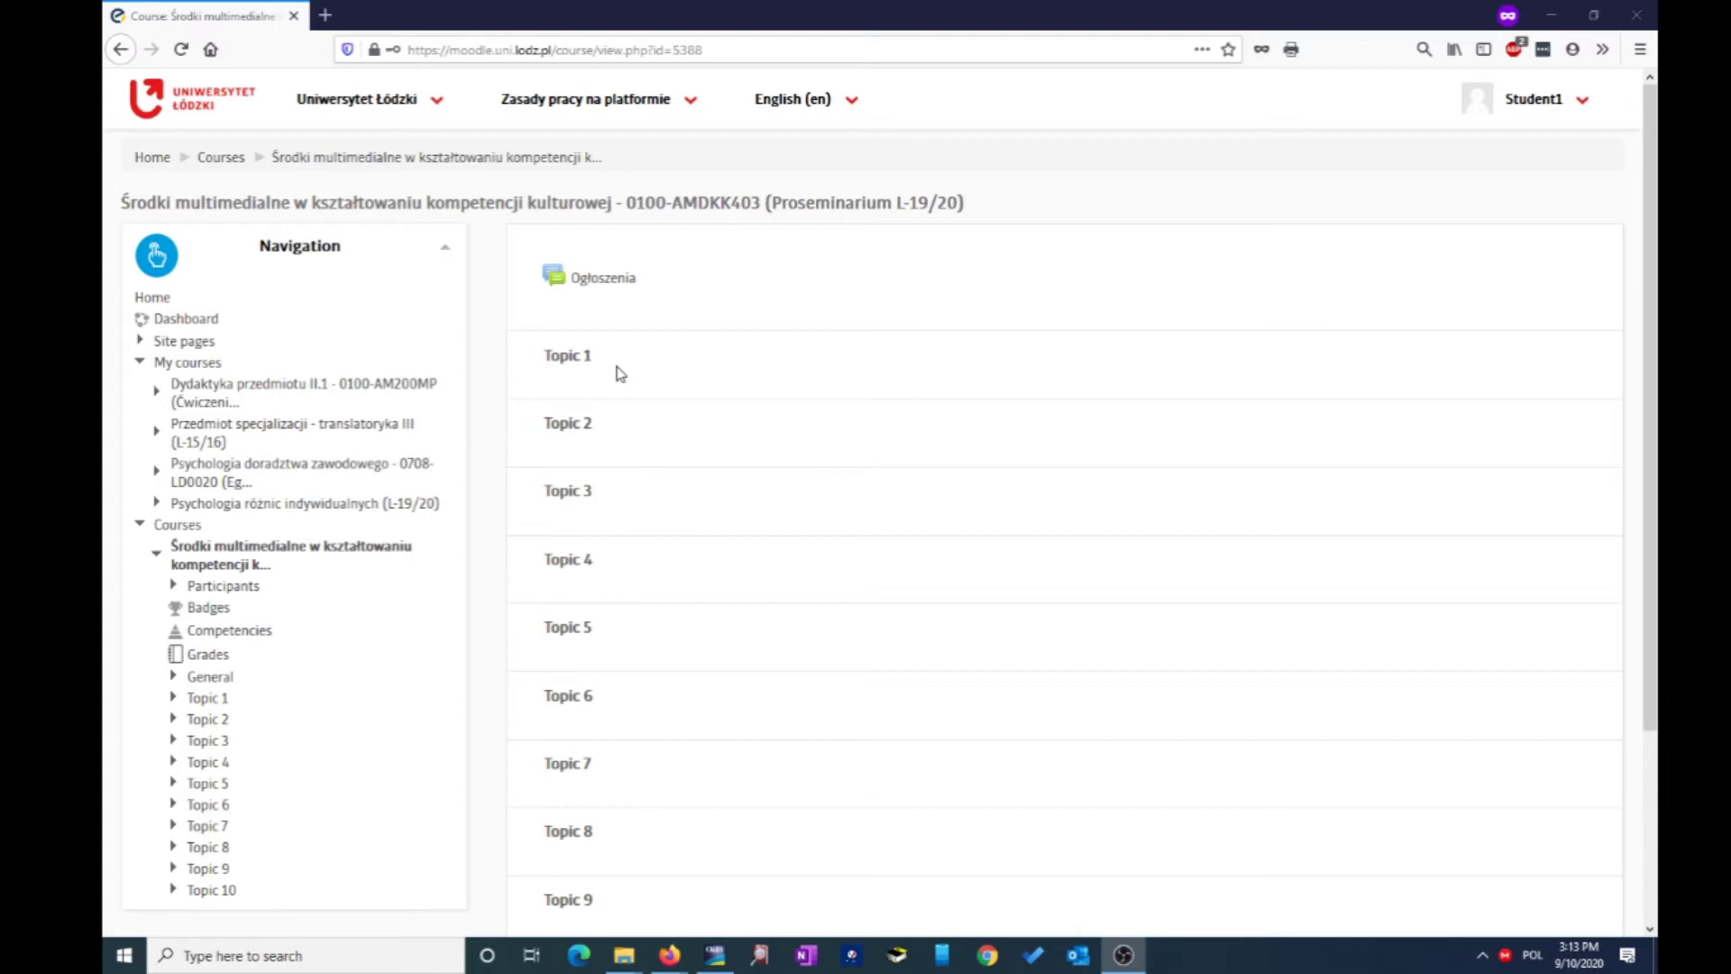
Step: Look through the course's topics and read the instructions and deadline under Topic 1: Summary & materials
scroll(711, 501, down, 3)
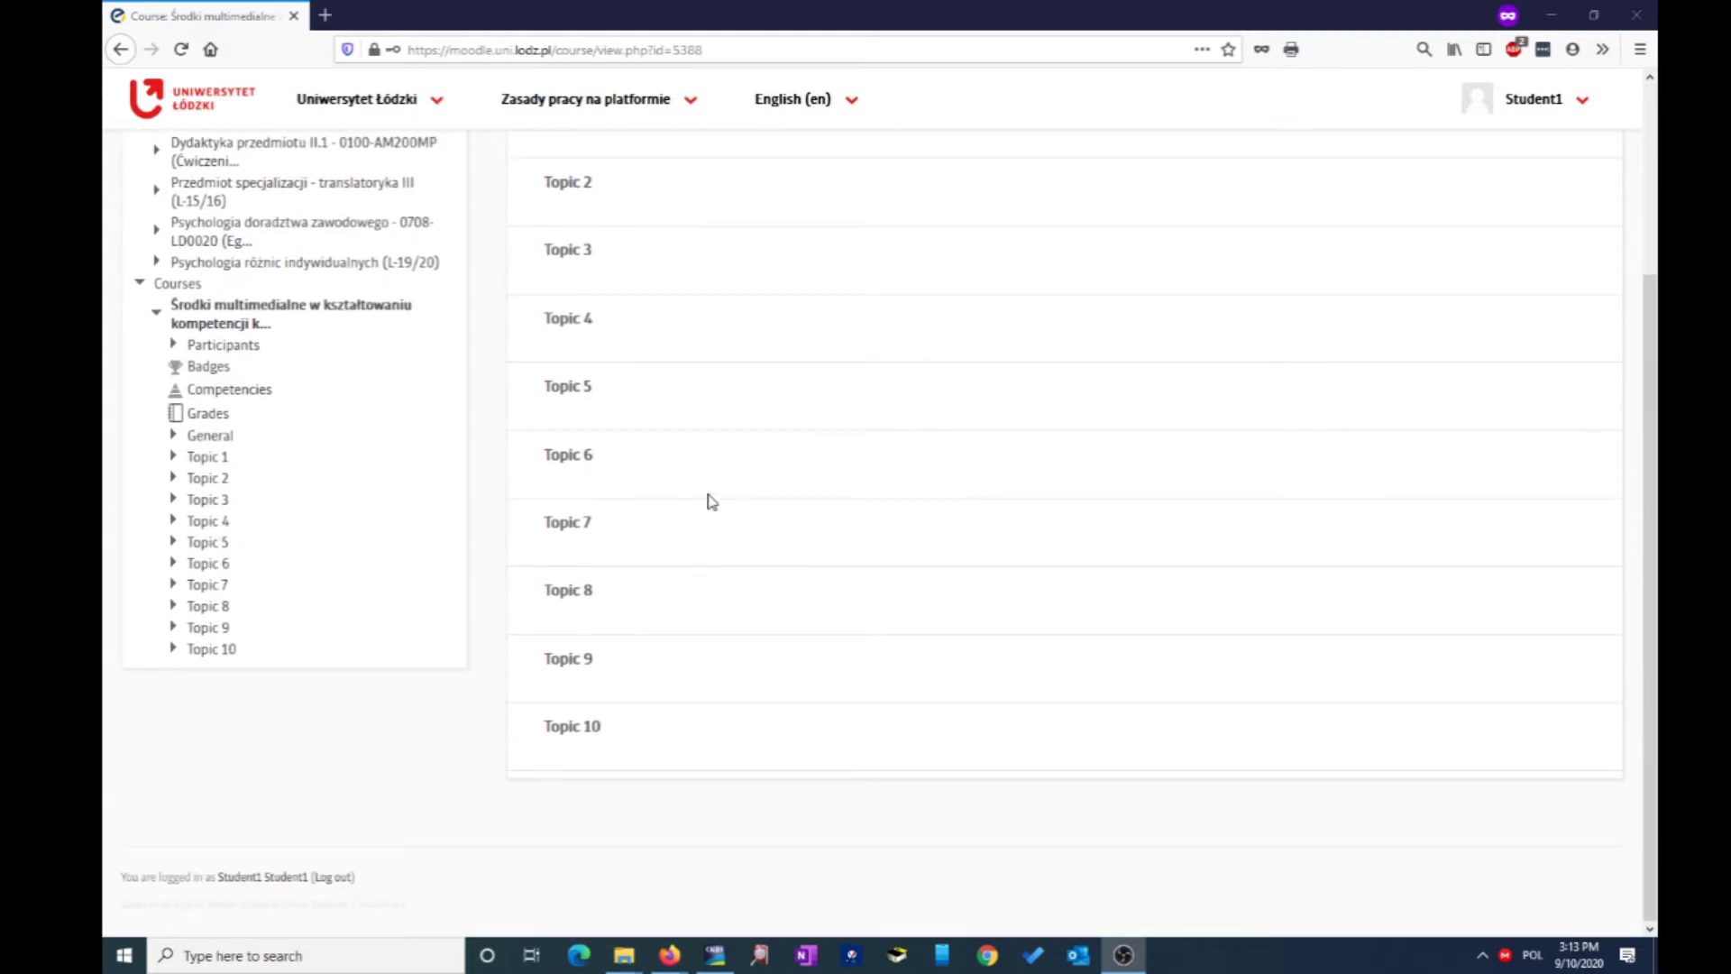
scroll(712, 501, up, 3)
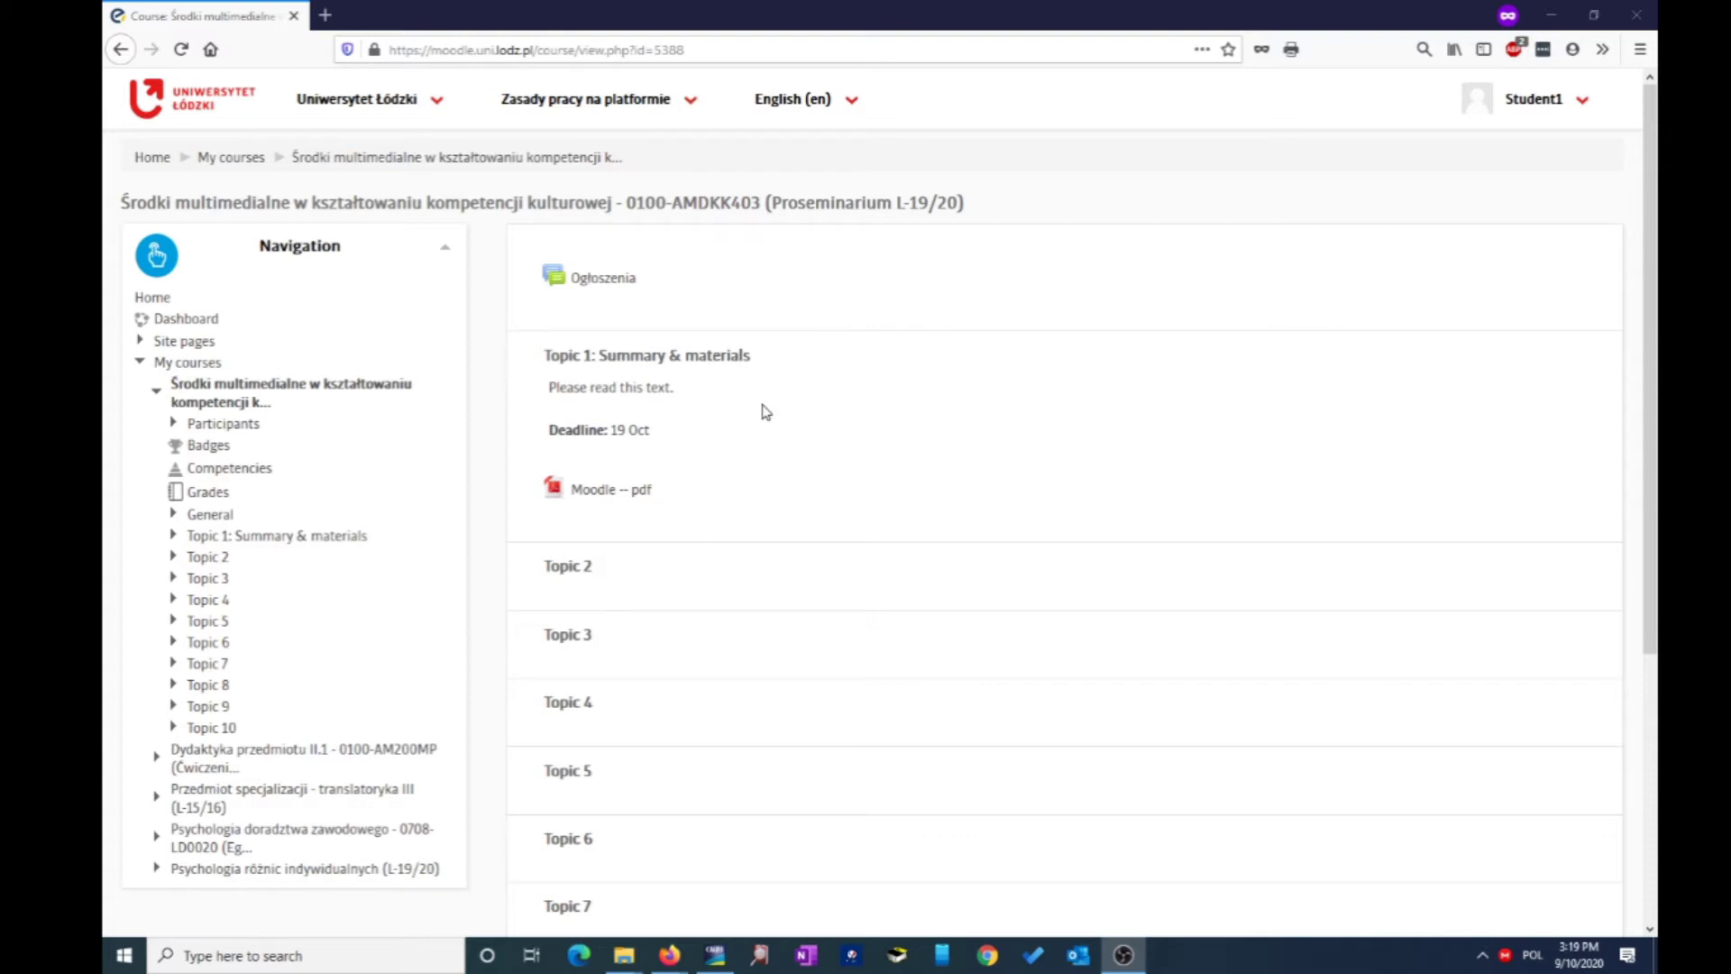
drag(547, 387, 672, 444)
click(671, 444)
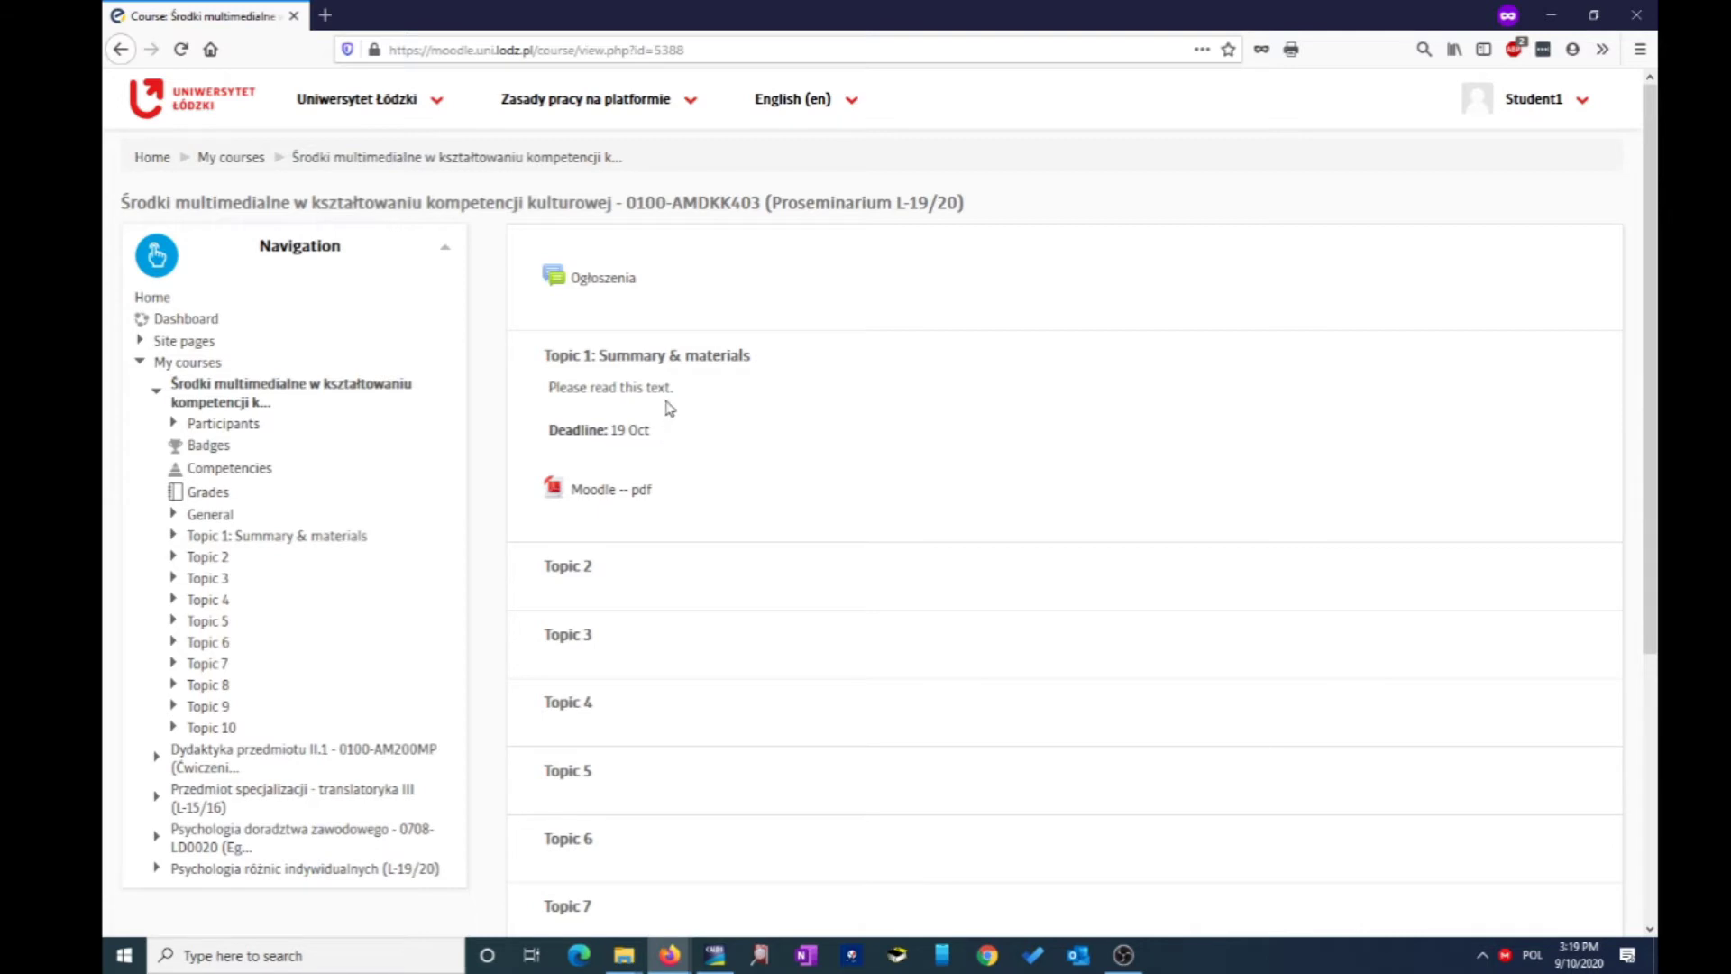
drag(550, 381, 665, 442)
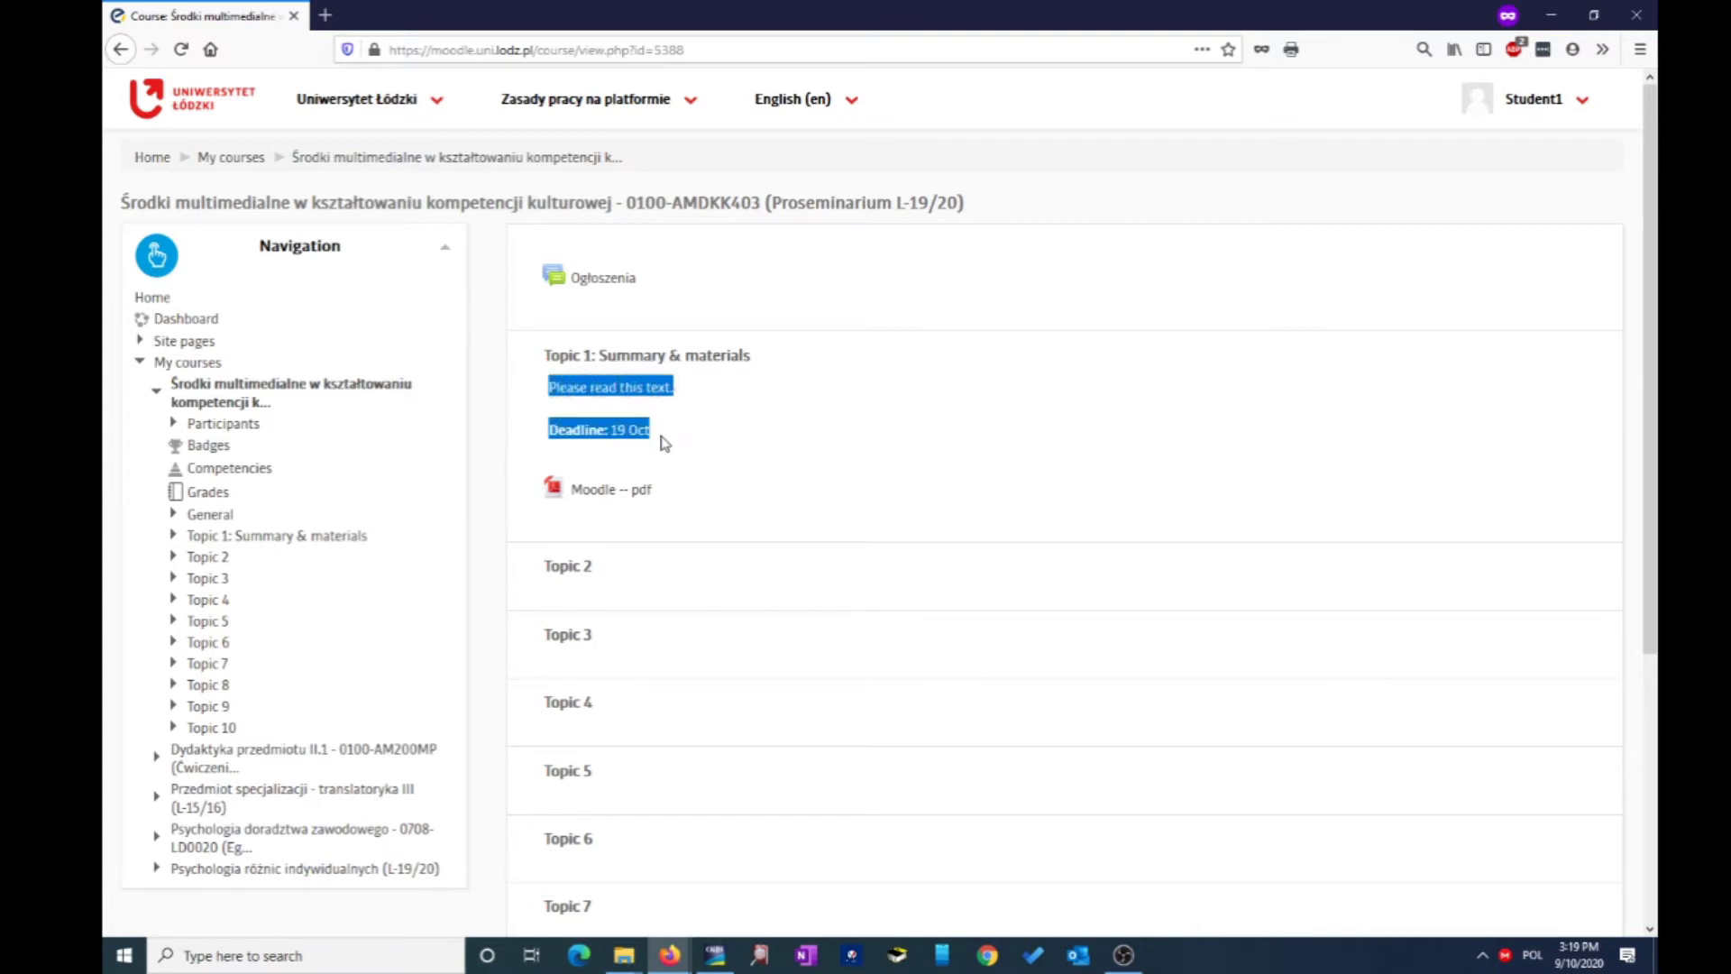
click(665, 444)
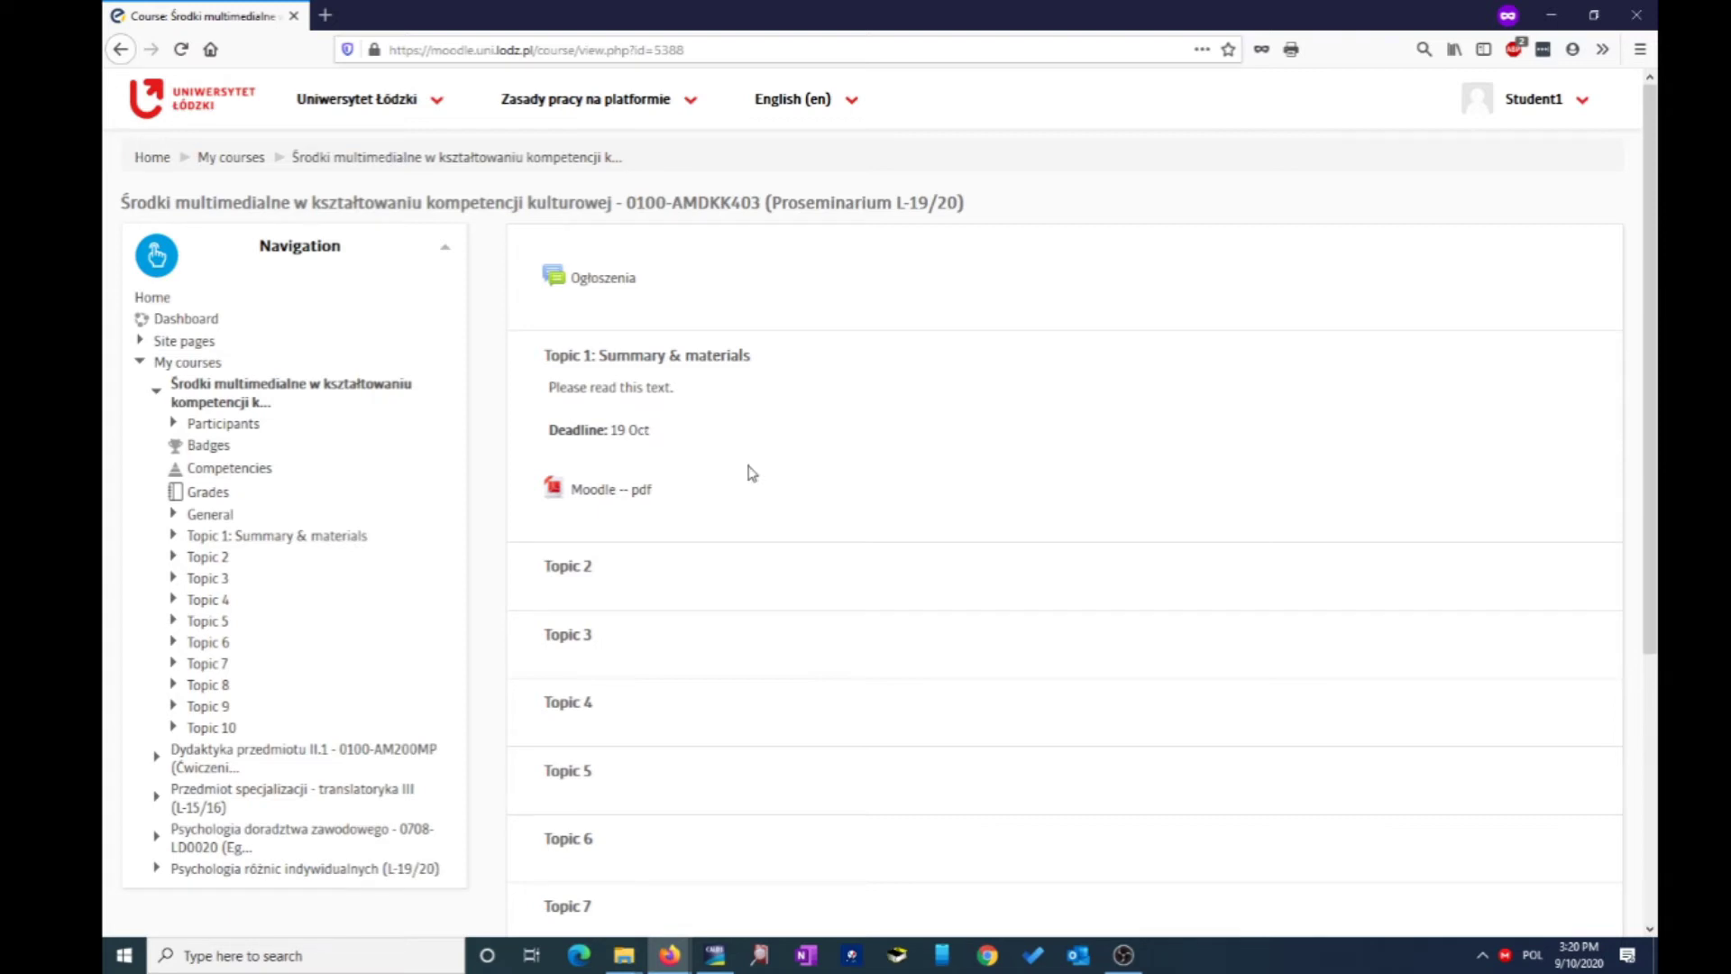
Step: Open the "Moodle -- pdf" file from Topic 1 in Firefox and look through its pages
click(600, 502)
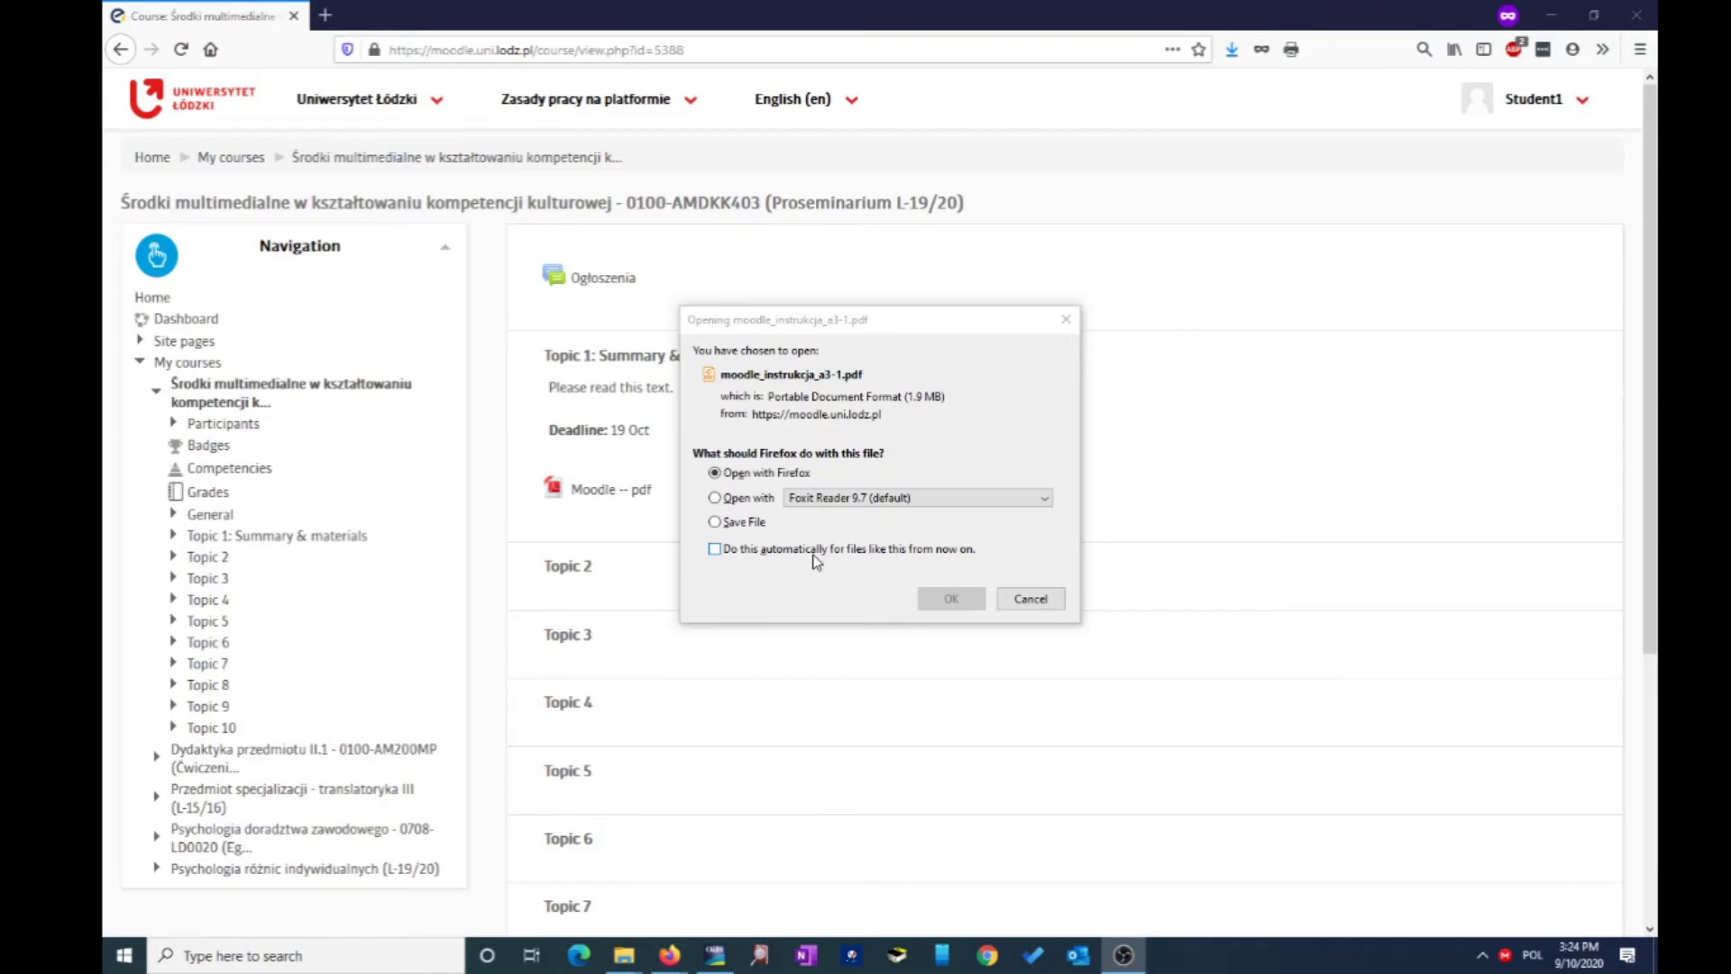
click(974, 594)
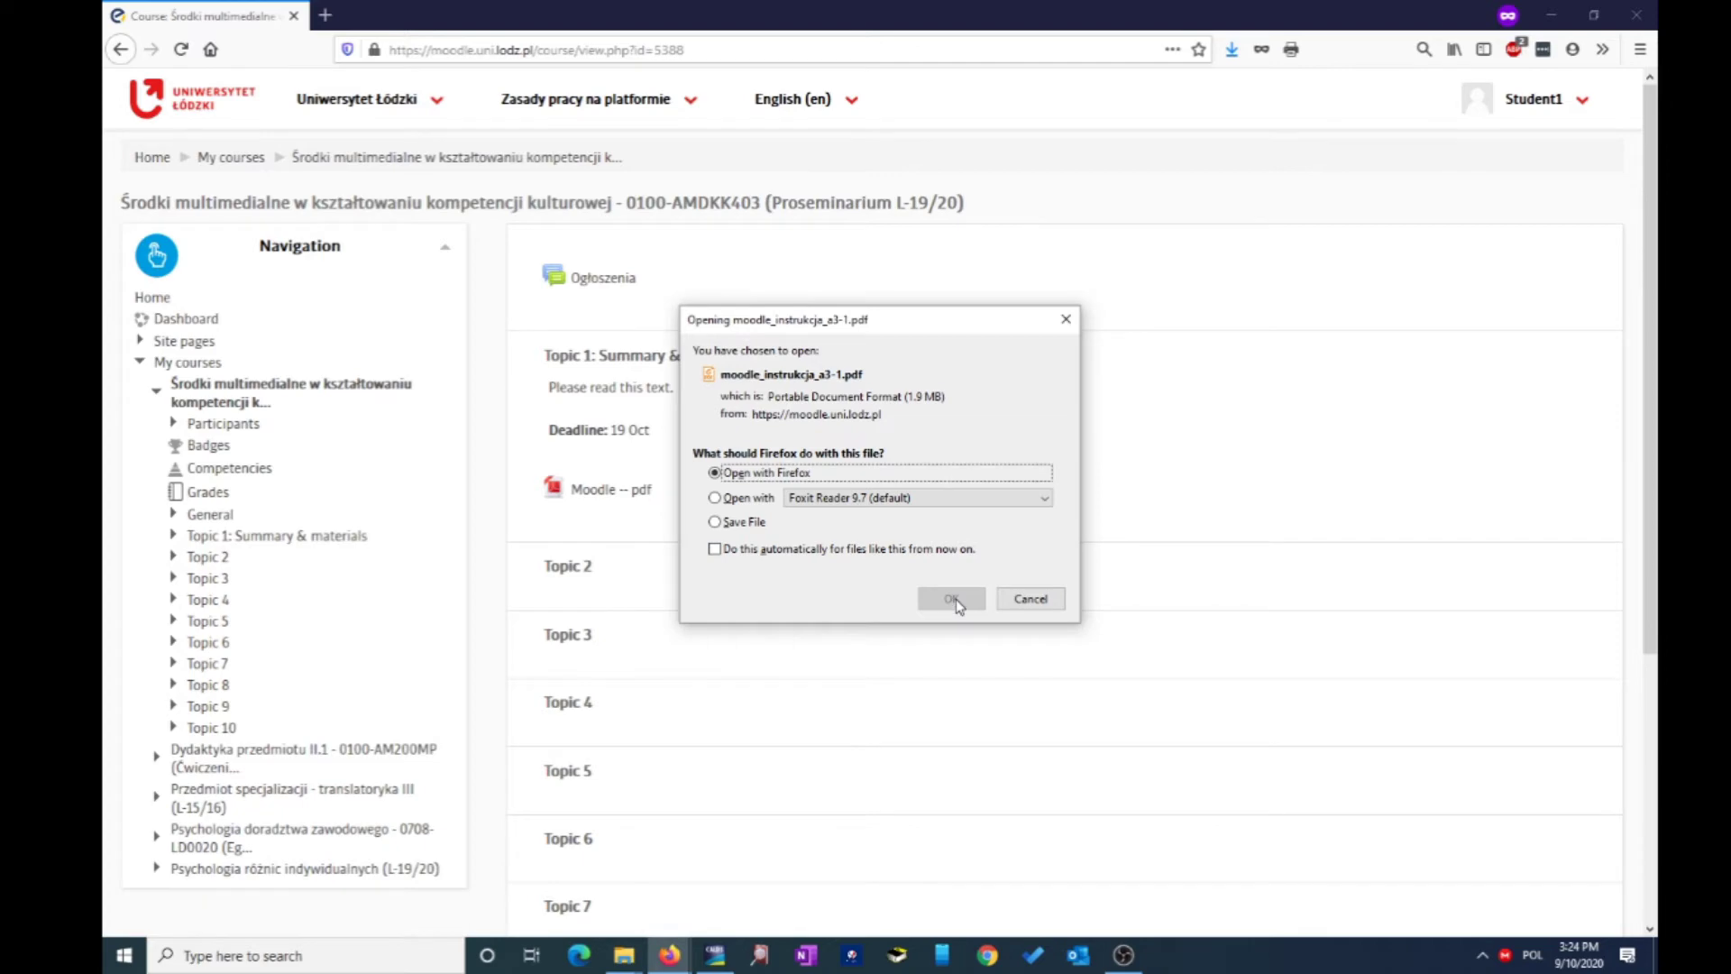
click(956, 599)
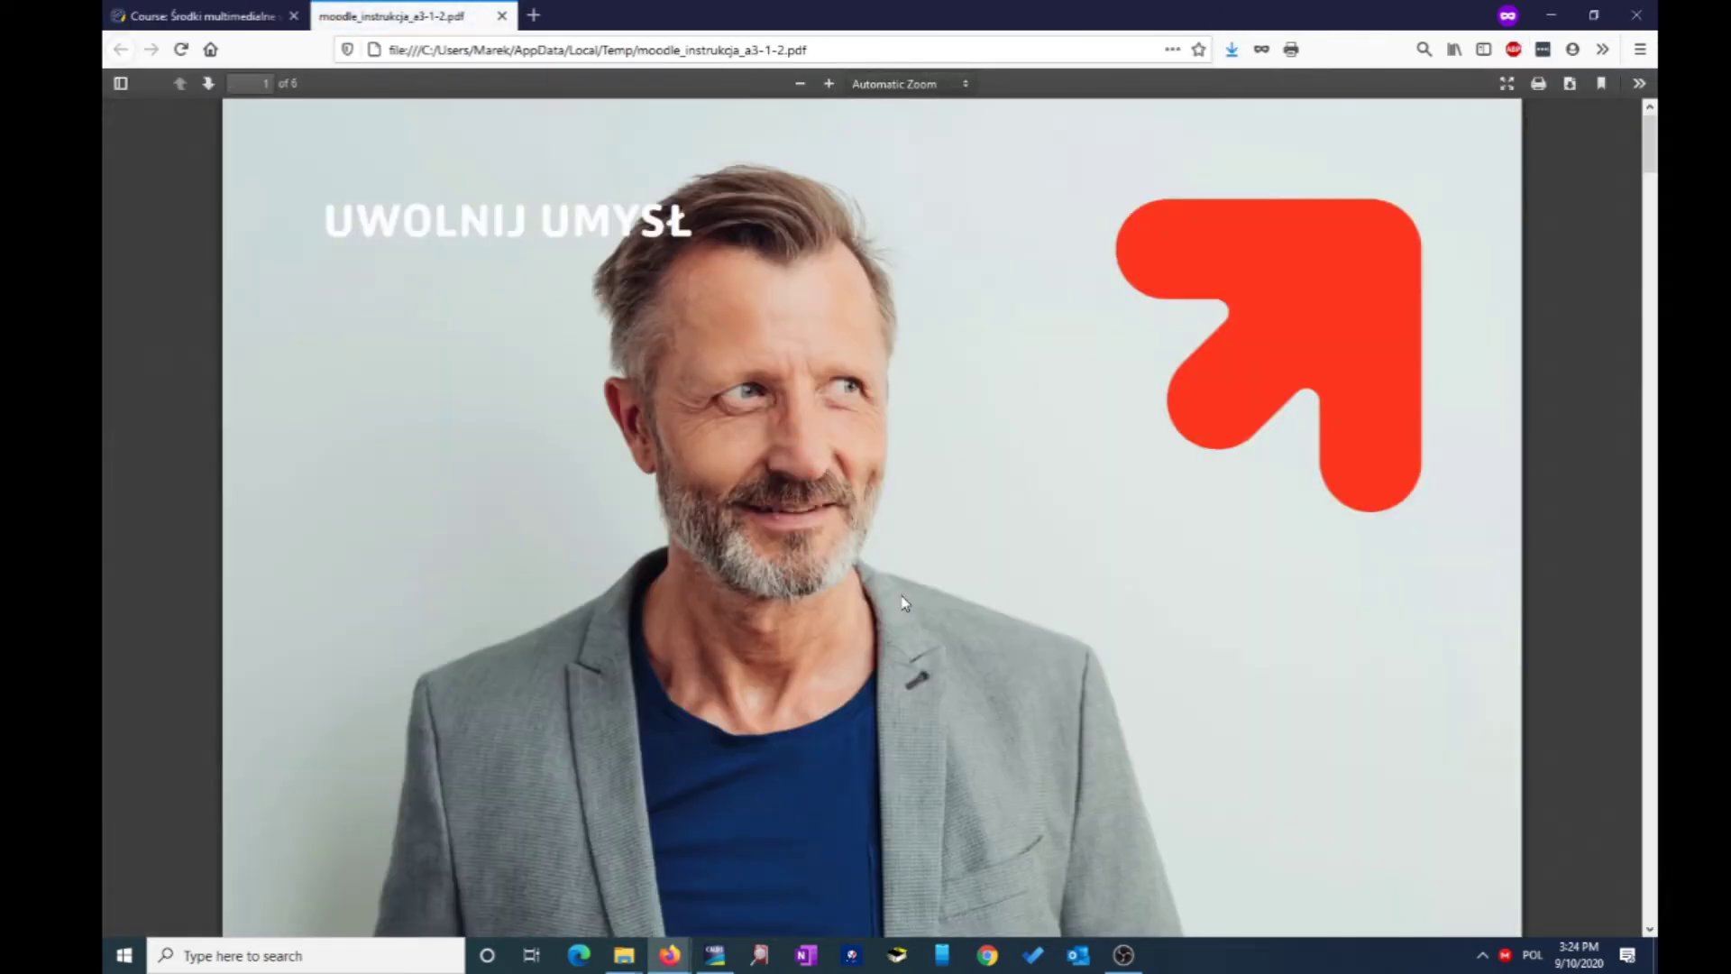
scroll(904, 602, down, 15)
scroll(904, 602, down, 10)
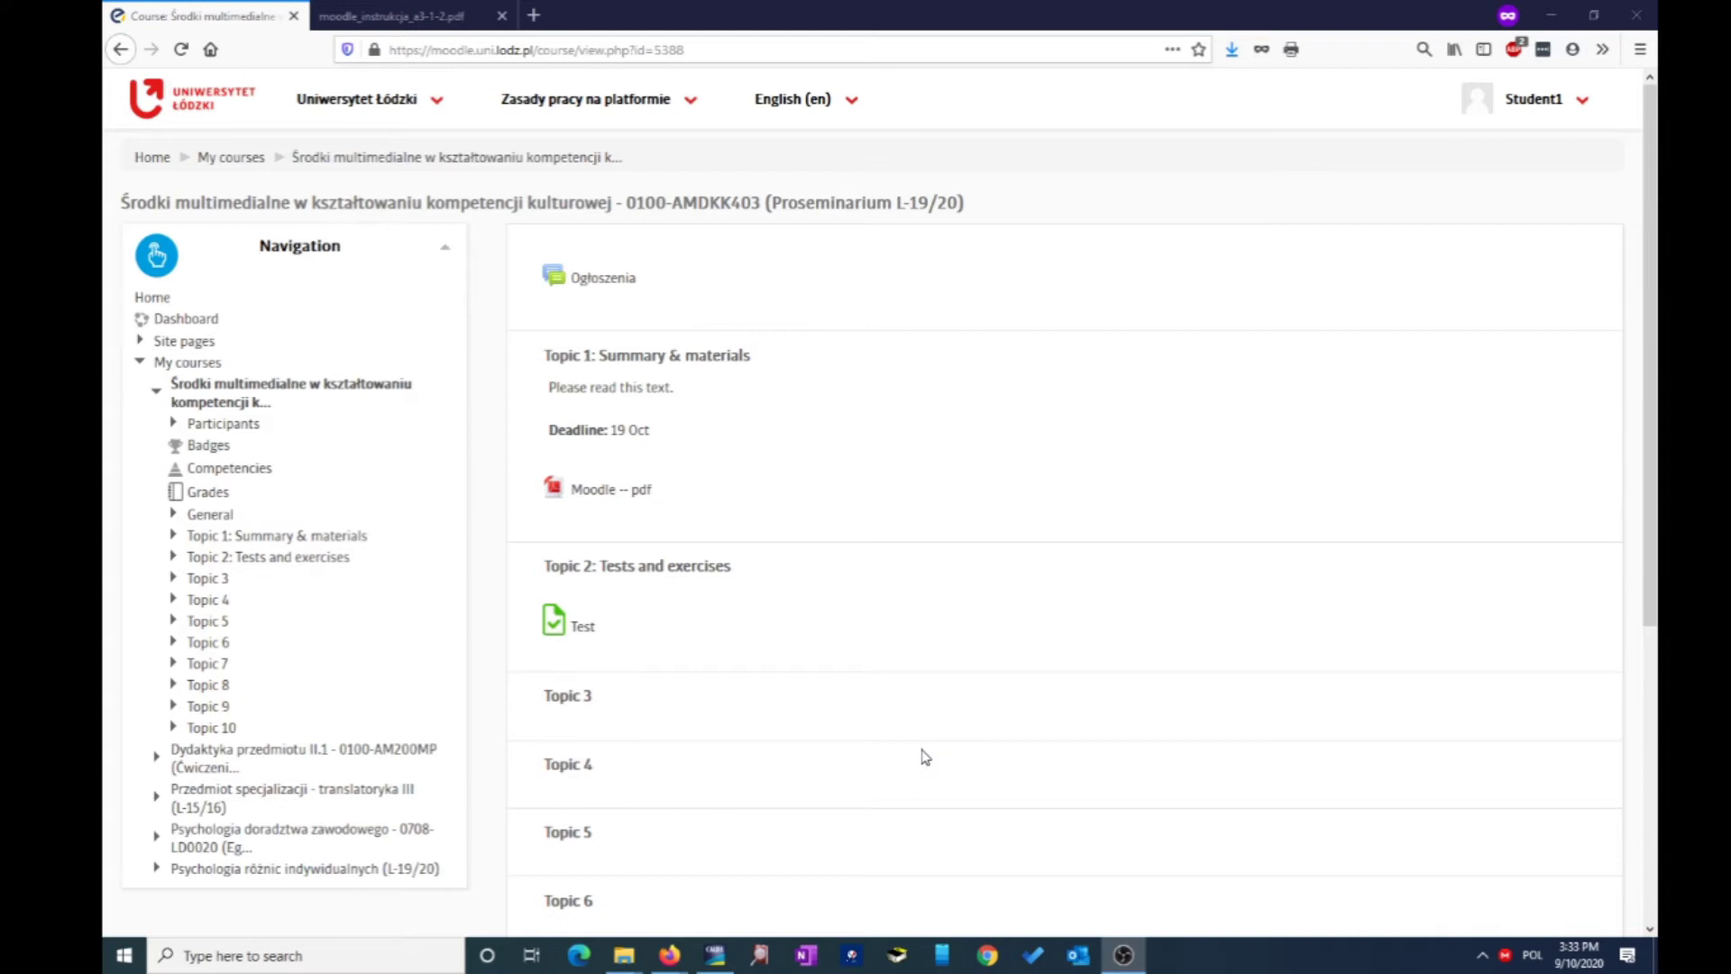
Step: Open the Test in Topic 2: Tests and exercises, check its time limit, and start a timed attempt
click(585, 628)
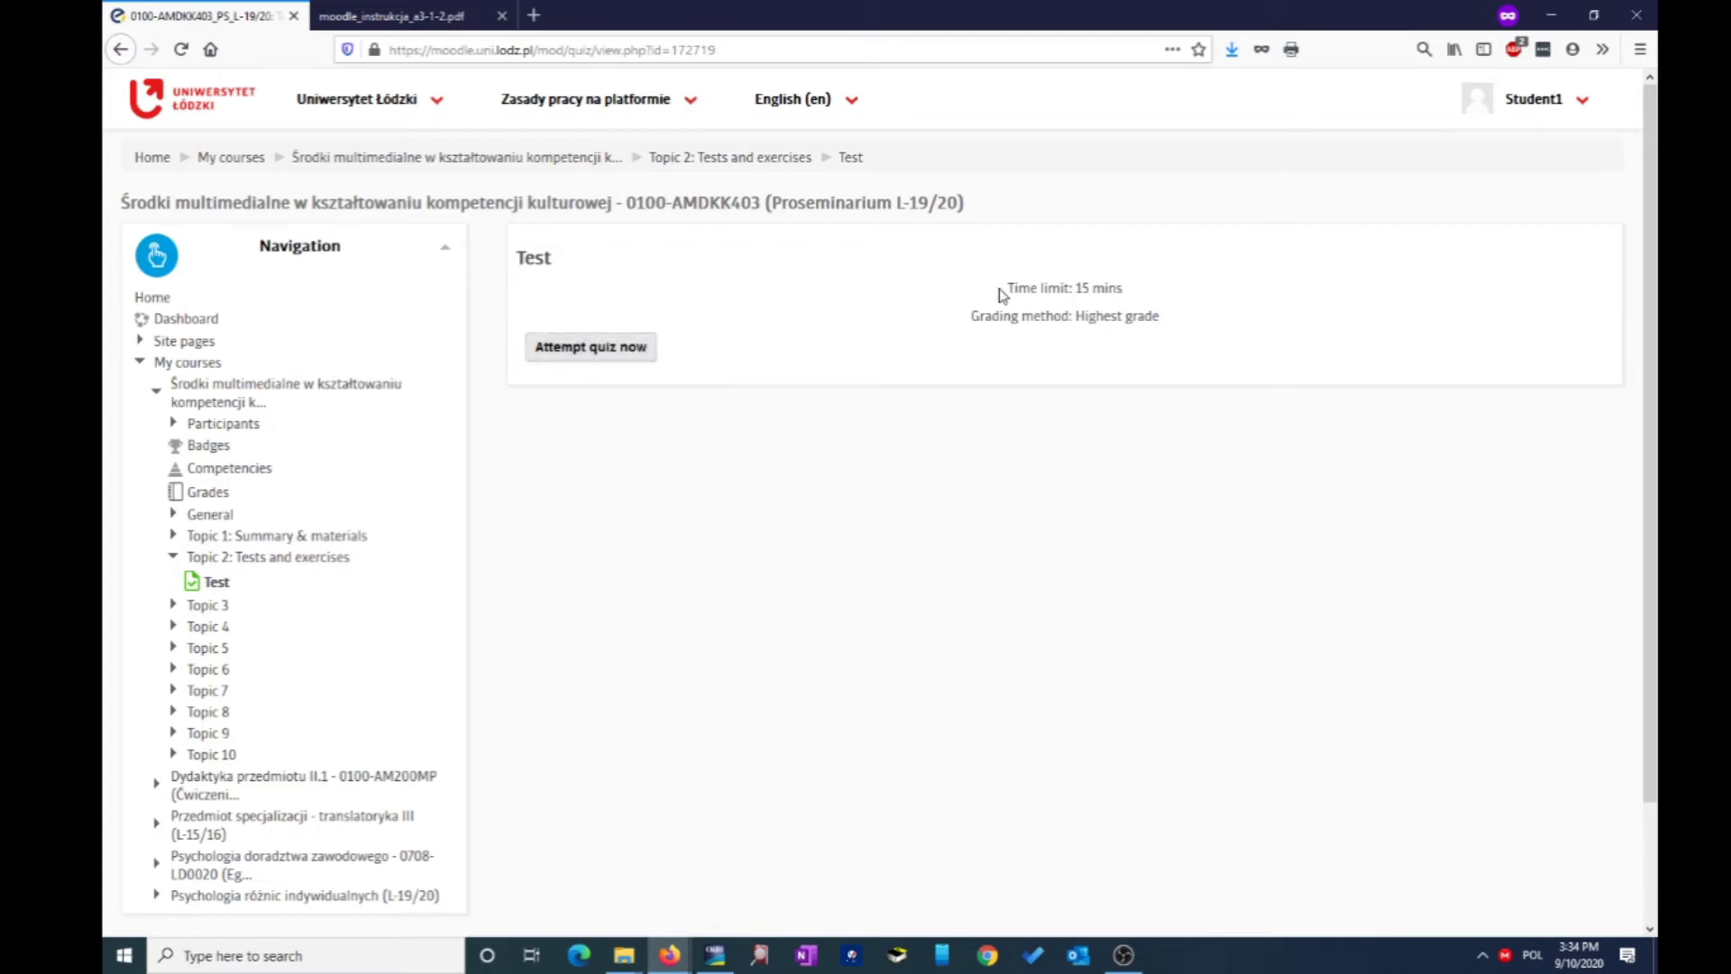
drag(1003, 292, 1143, 293)
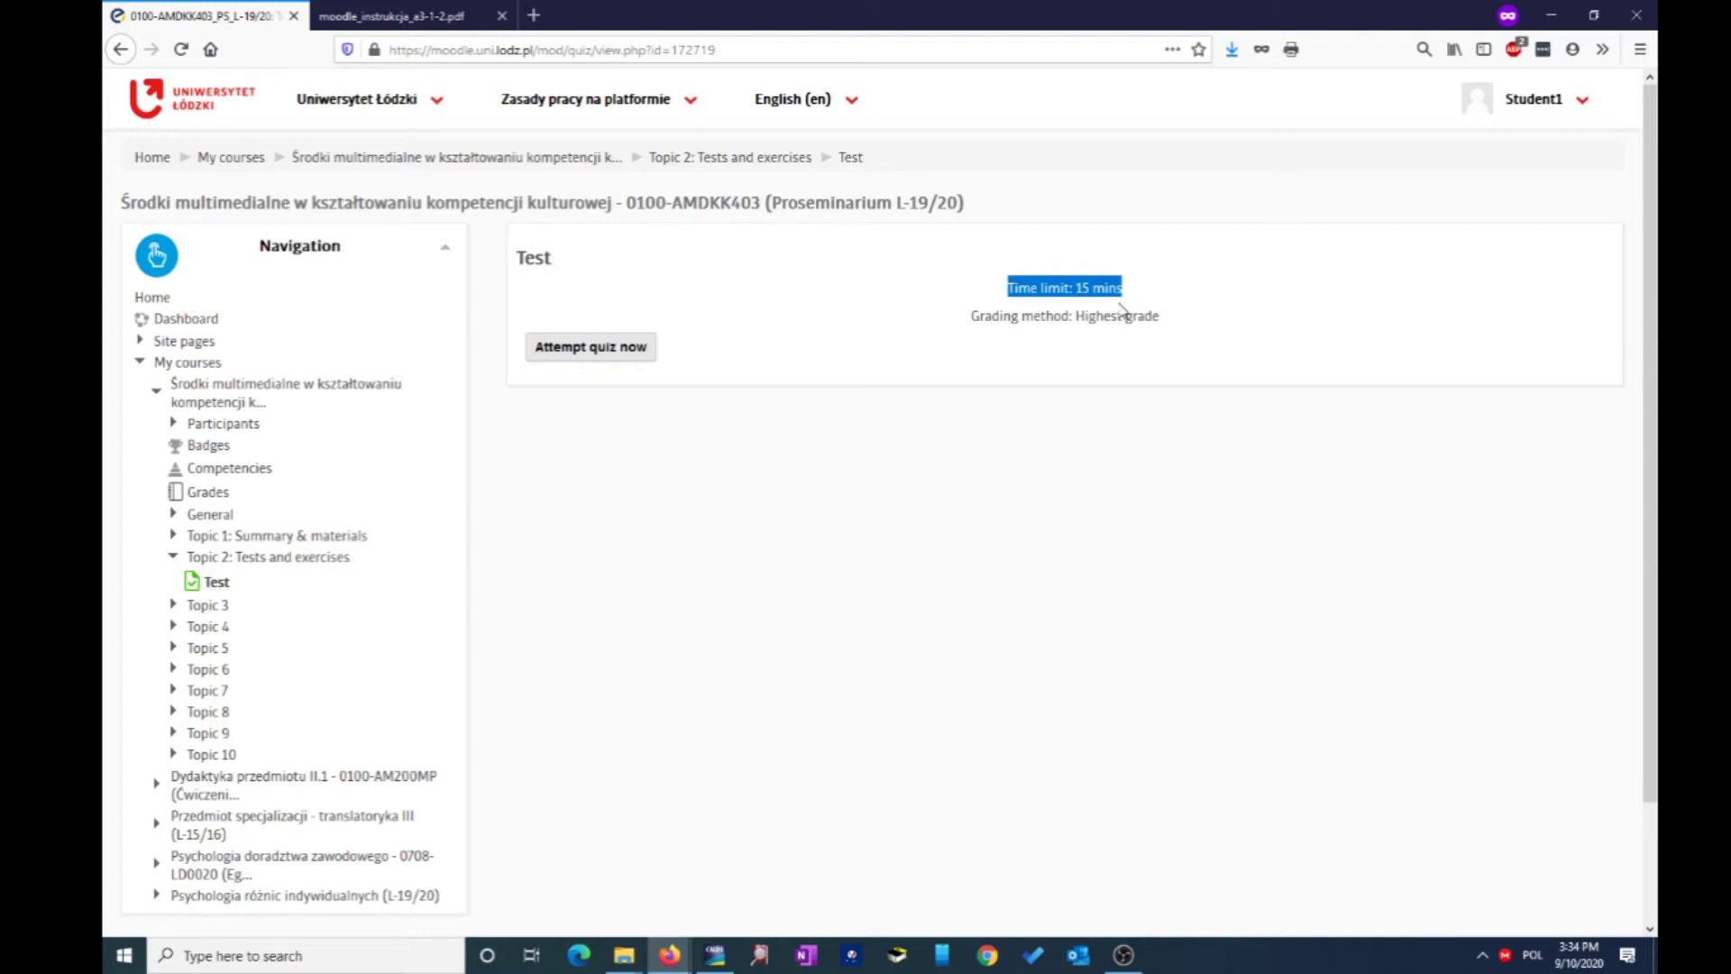
click(1109, 299)
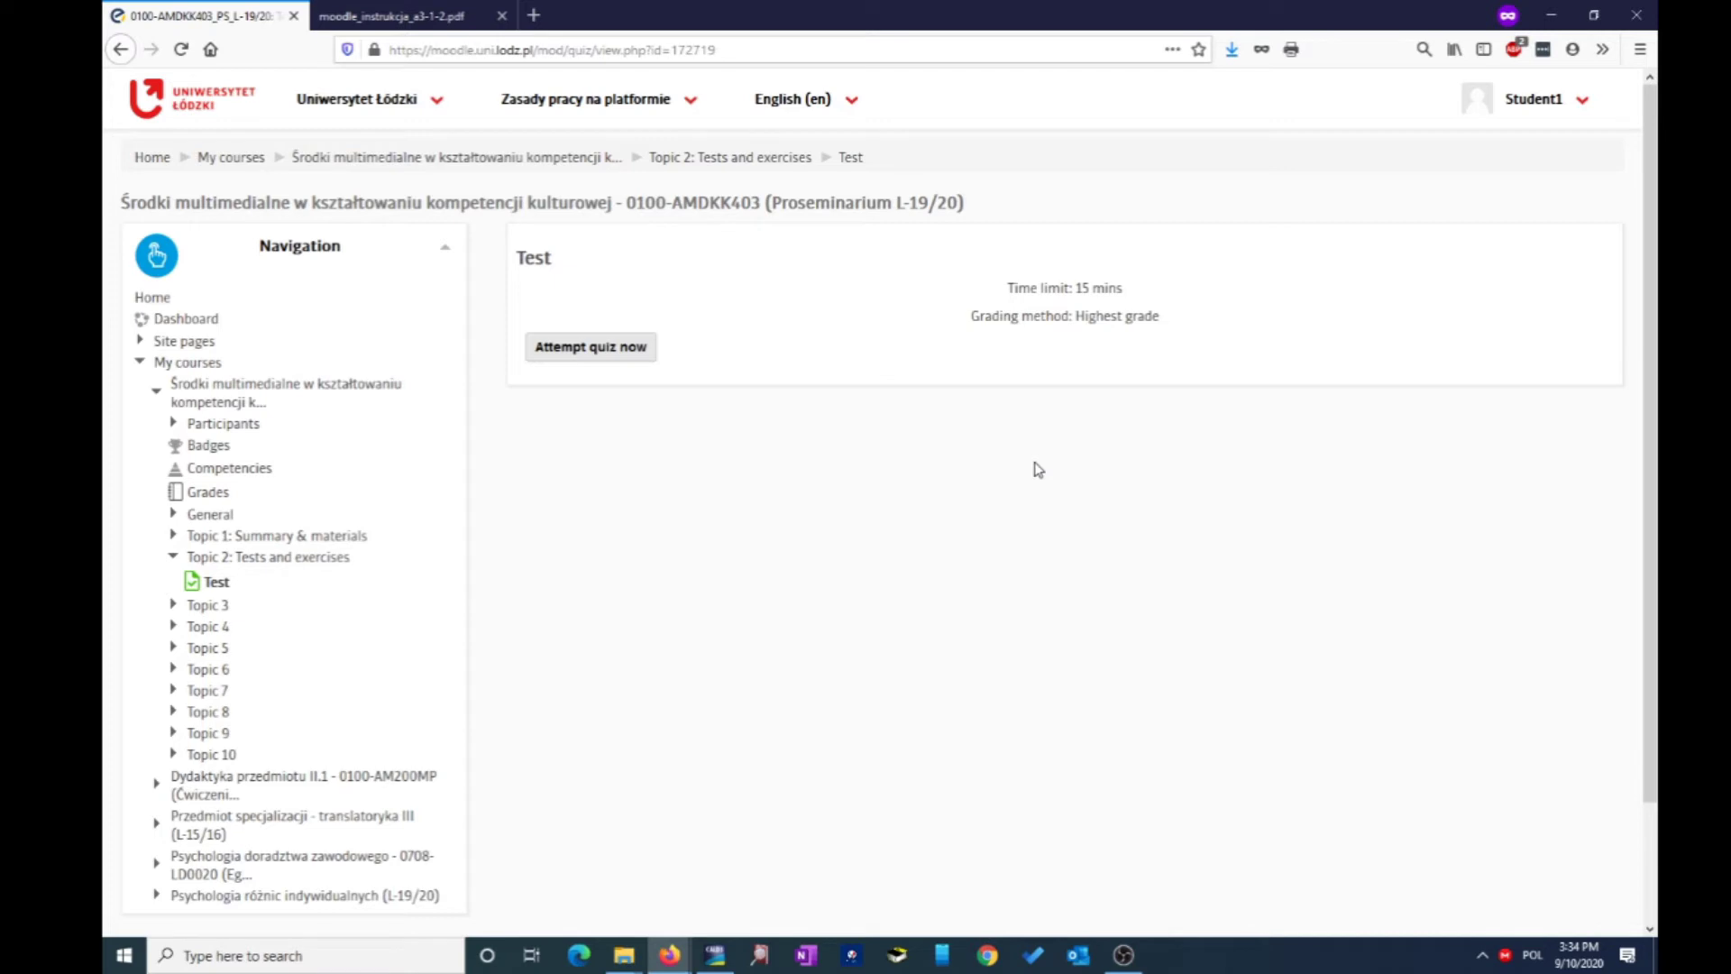
click(589, 350)
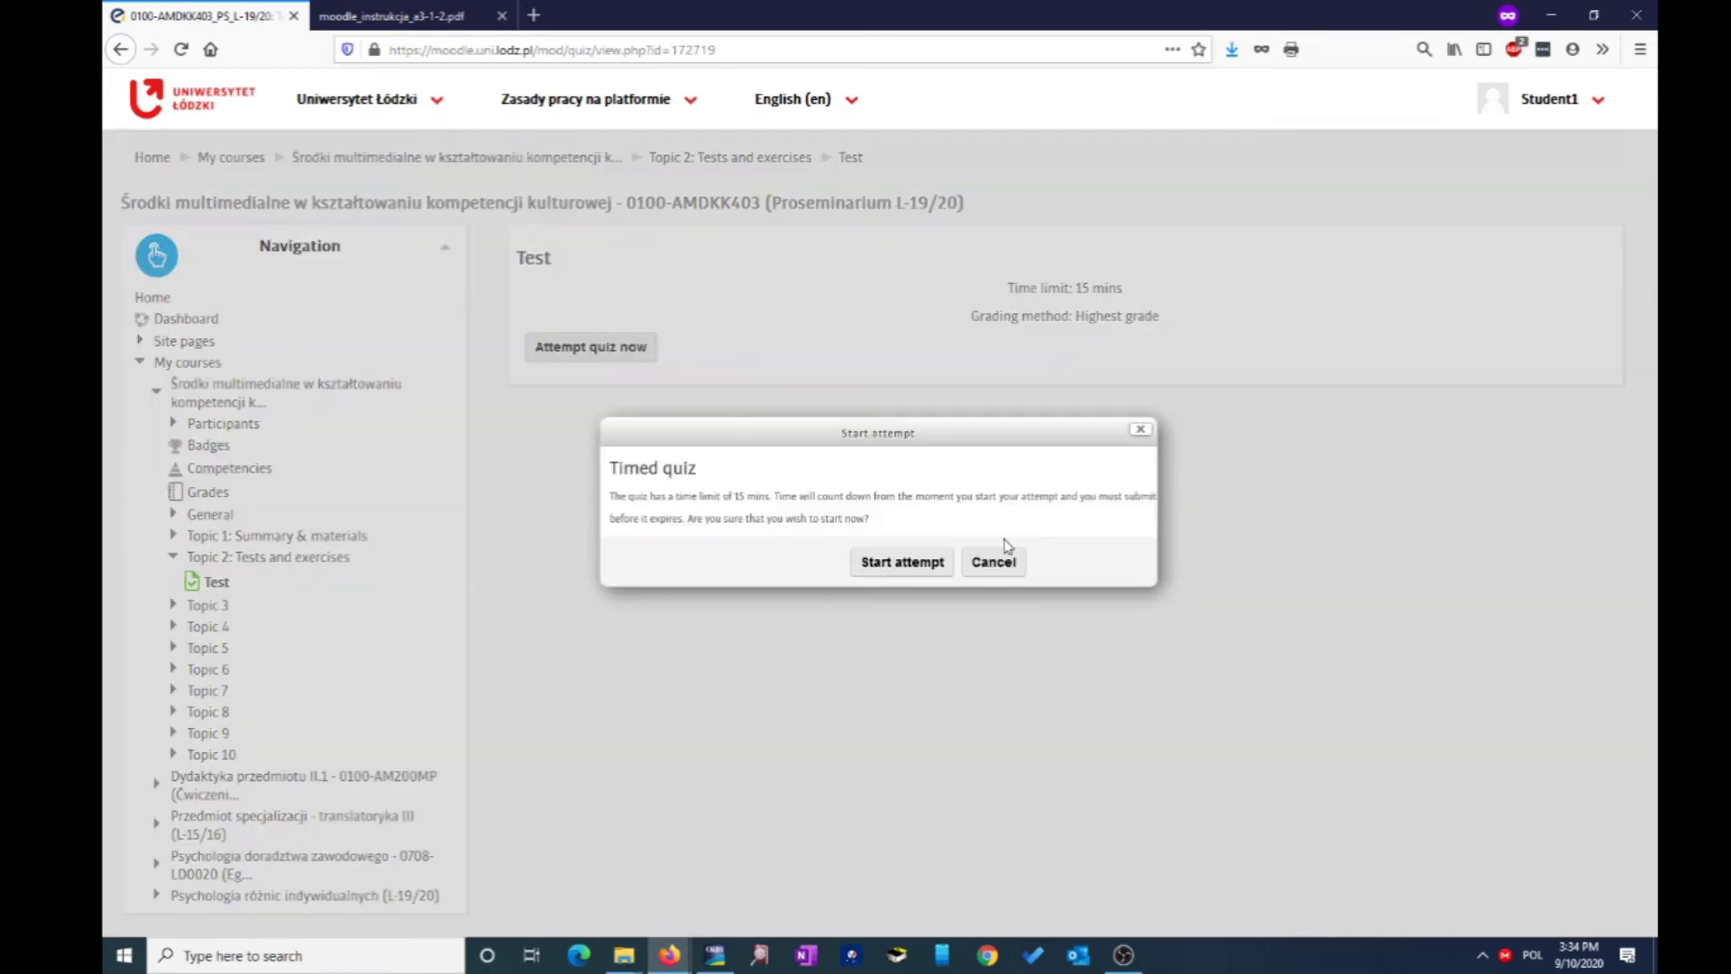
click(899, 564)
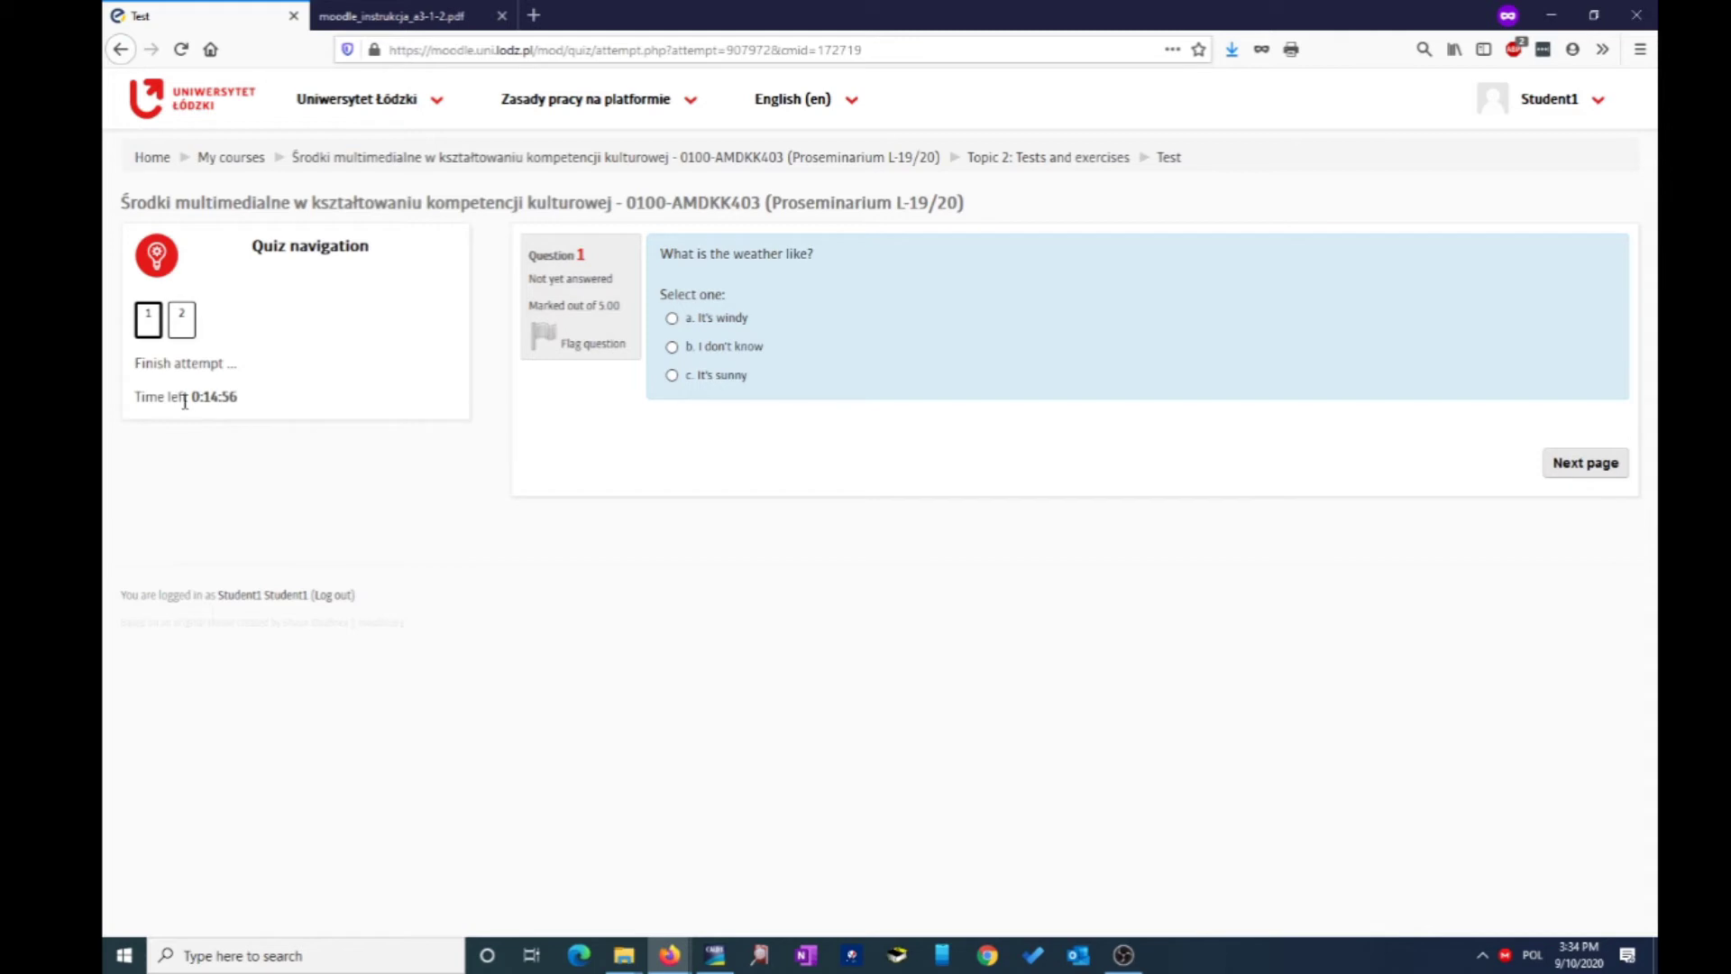
Step: Check the quiz's remaining time, view question 2, and return to question 1
drag(192, 397, 242, 406)
click(187, 323)
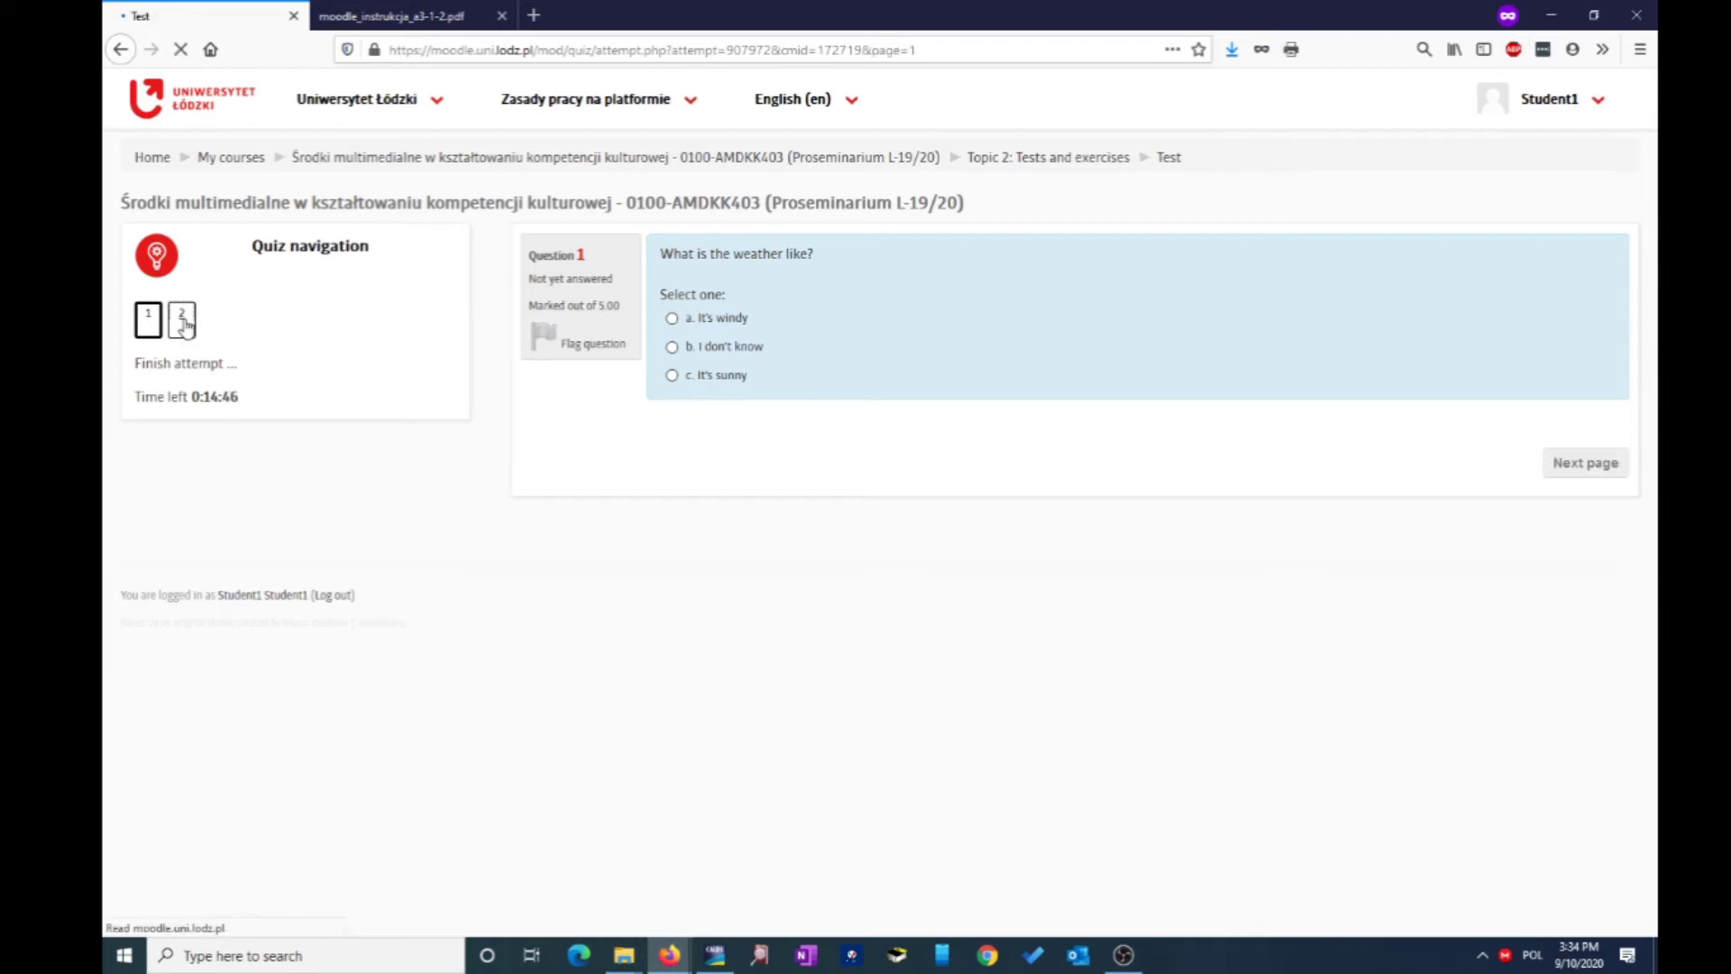
click(150, 323)
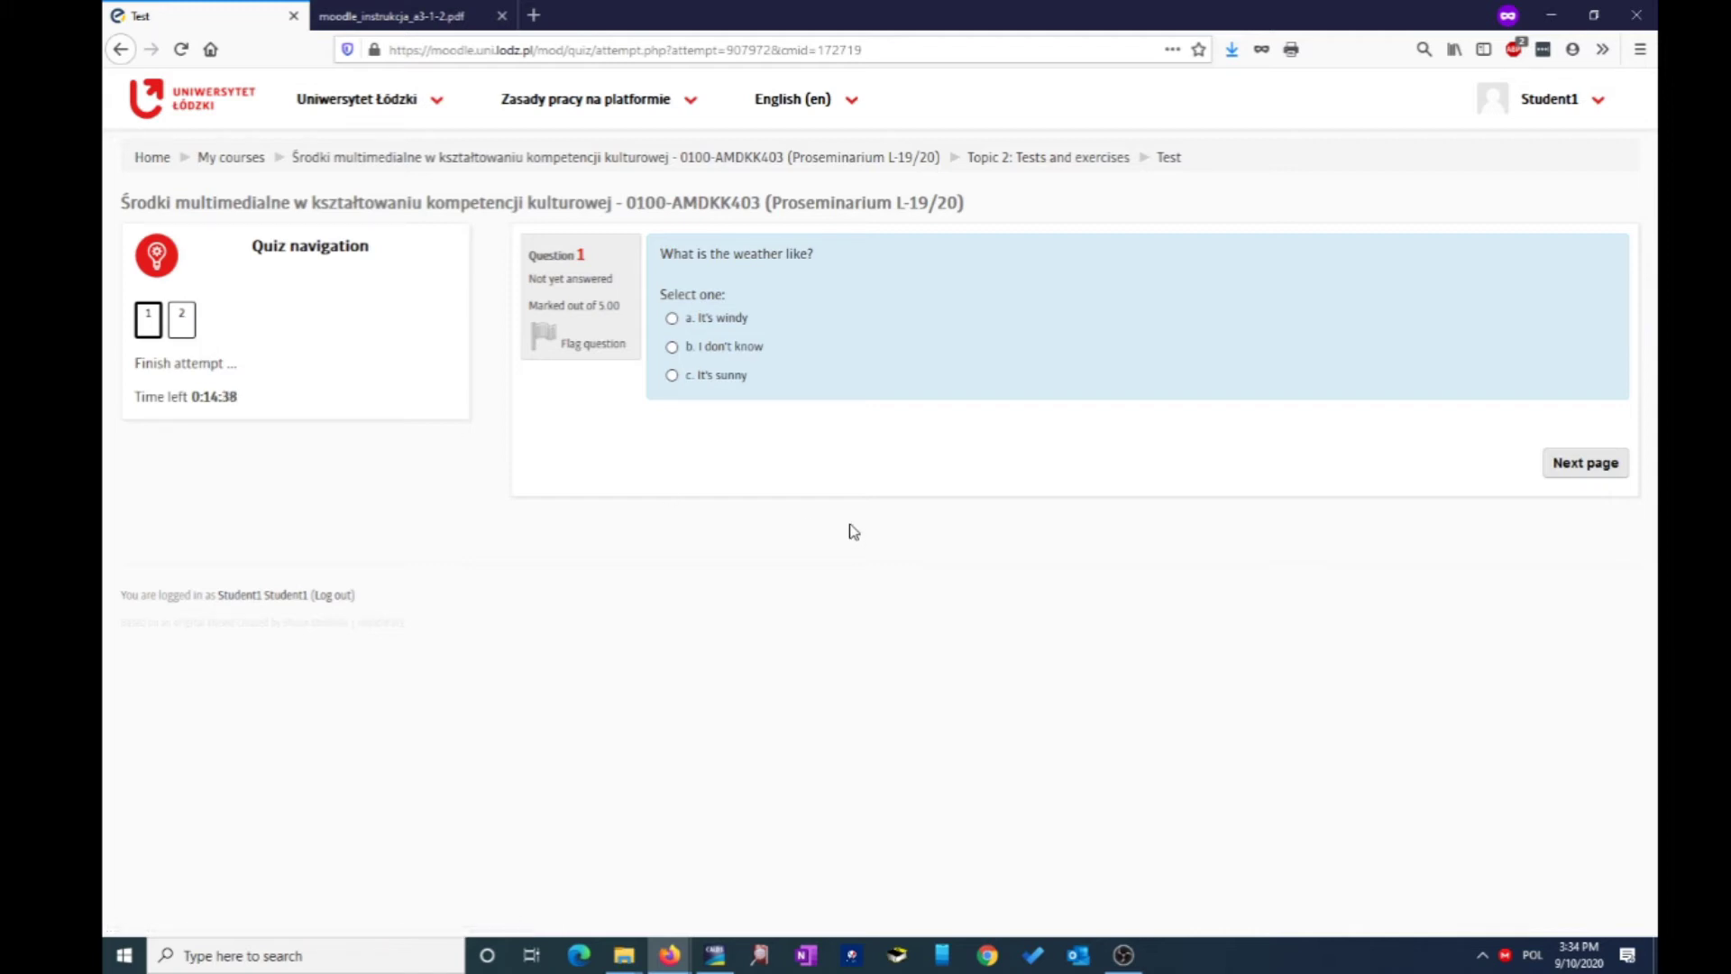
Step: Answer question 1 with "It's windy" and question 2 with "True", and submit the finished quiz attempt
click(672, 319)
click(1584, 469)
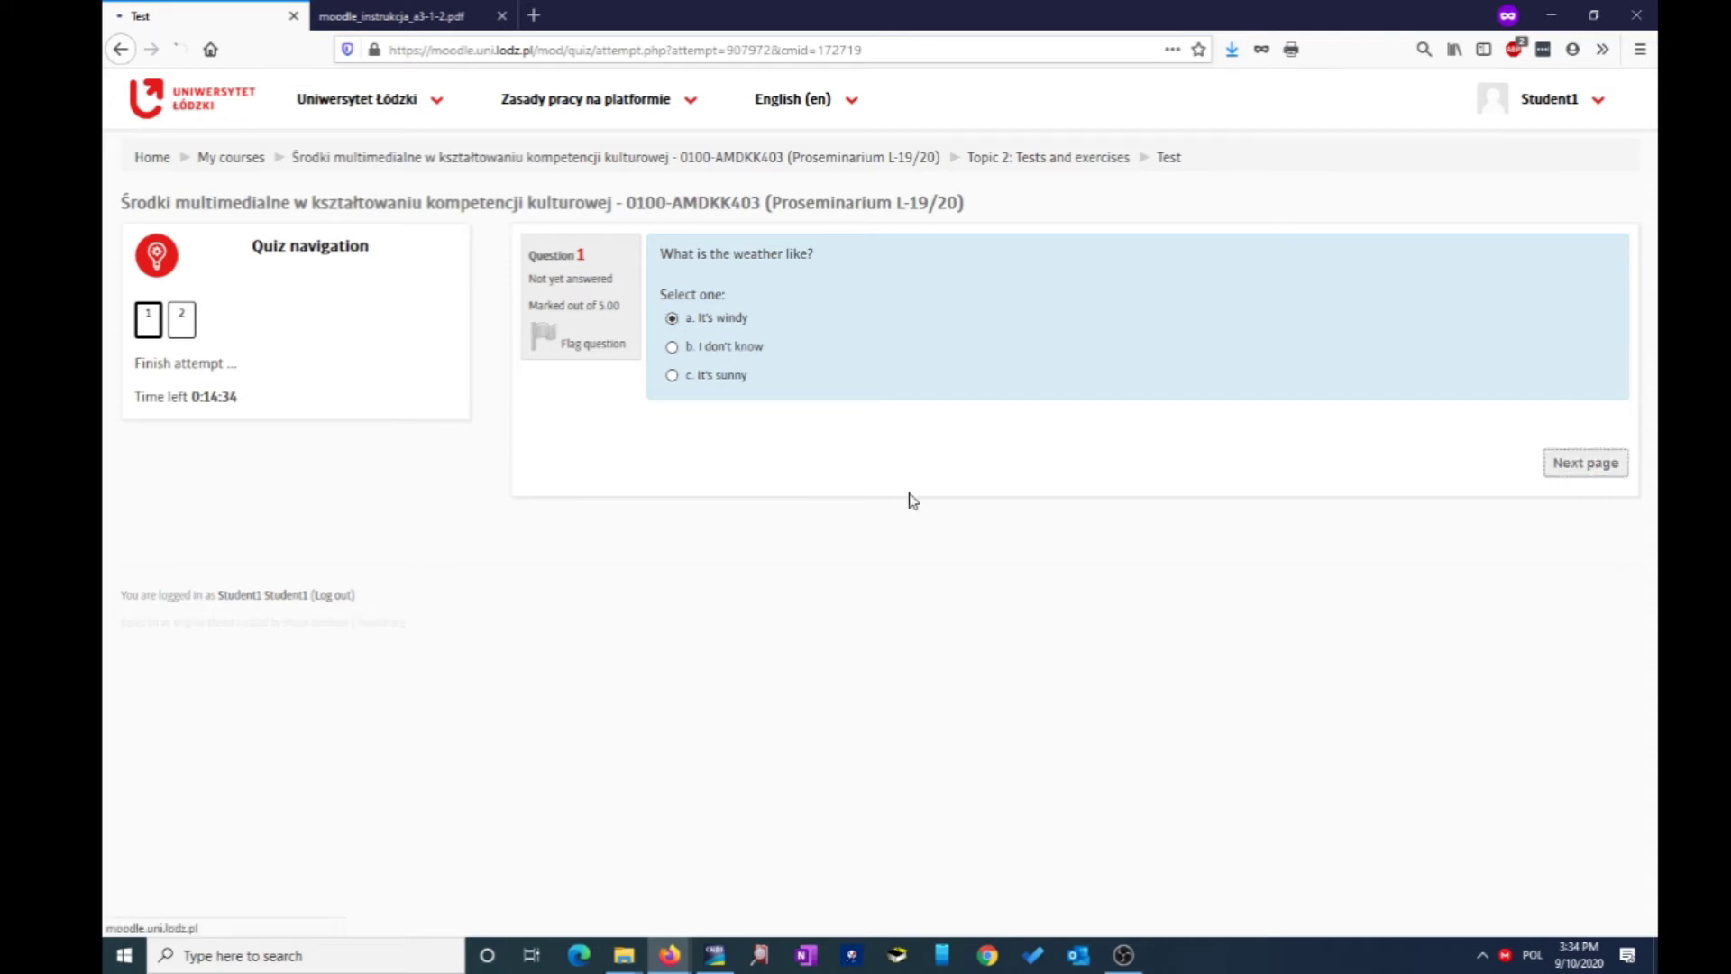
click(671, 320)
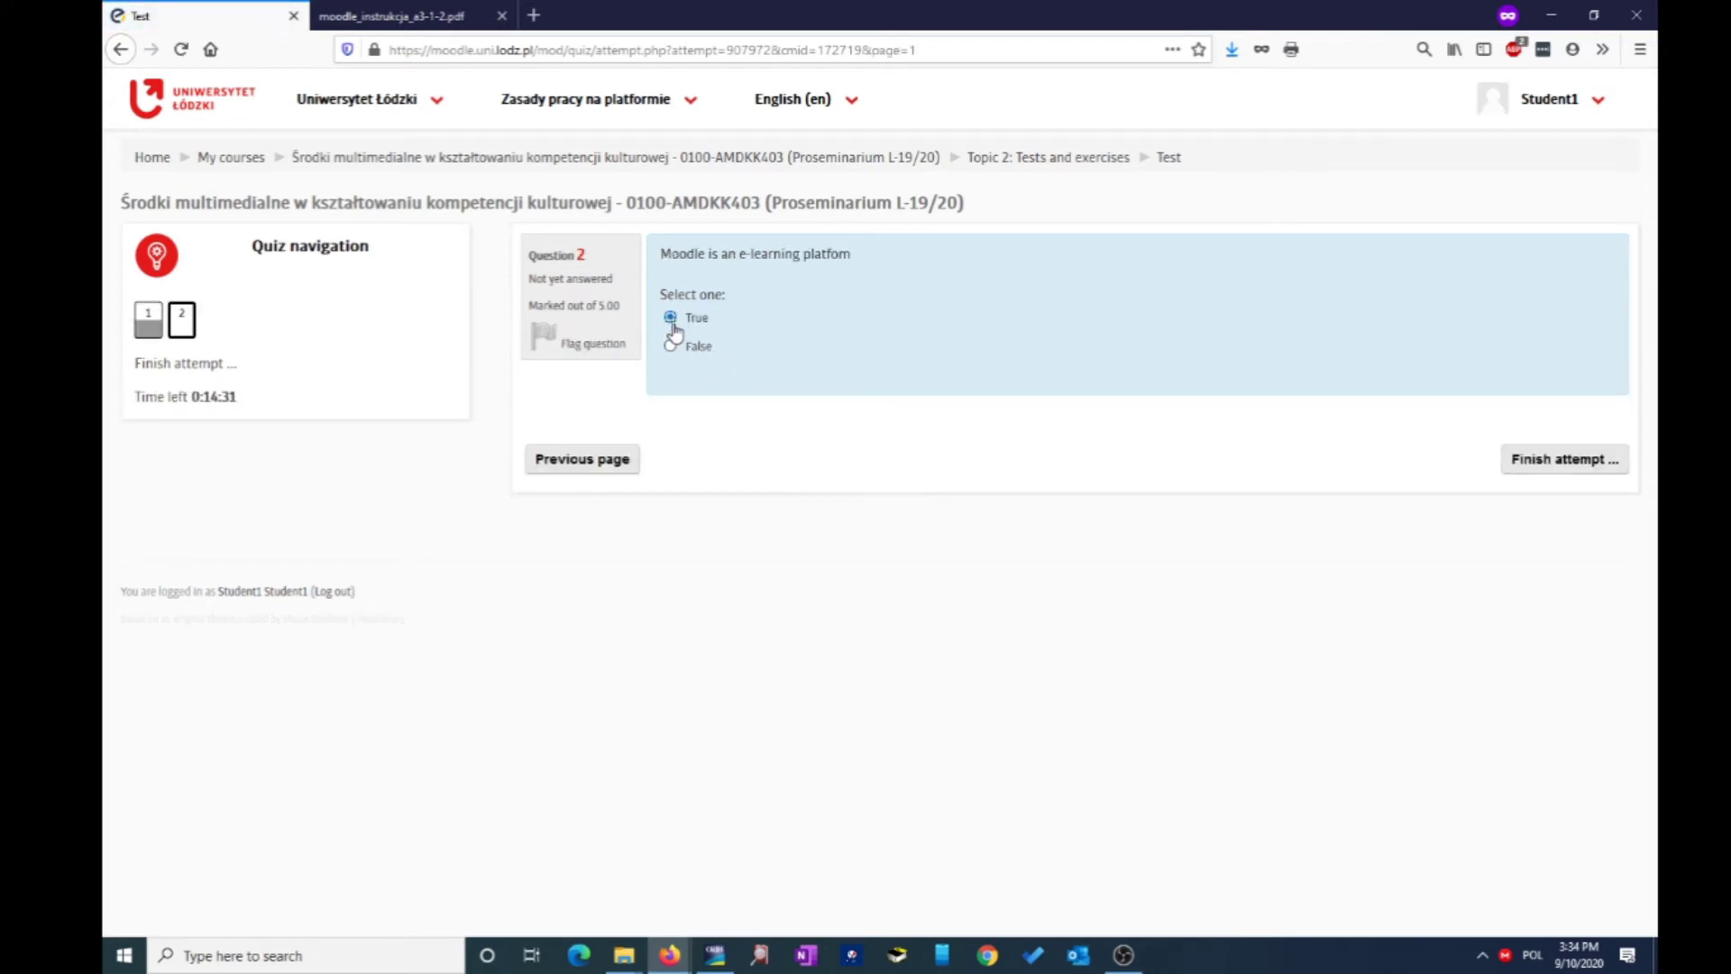
click(1559, 462)
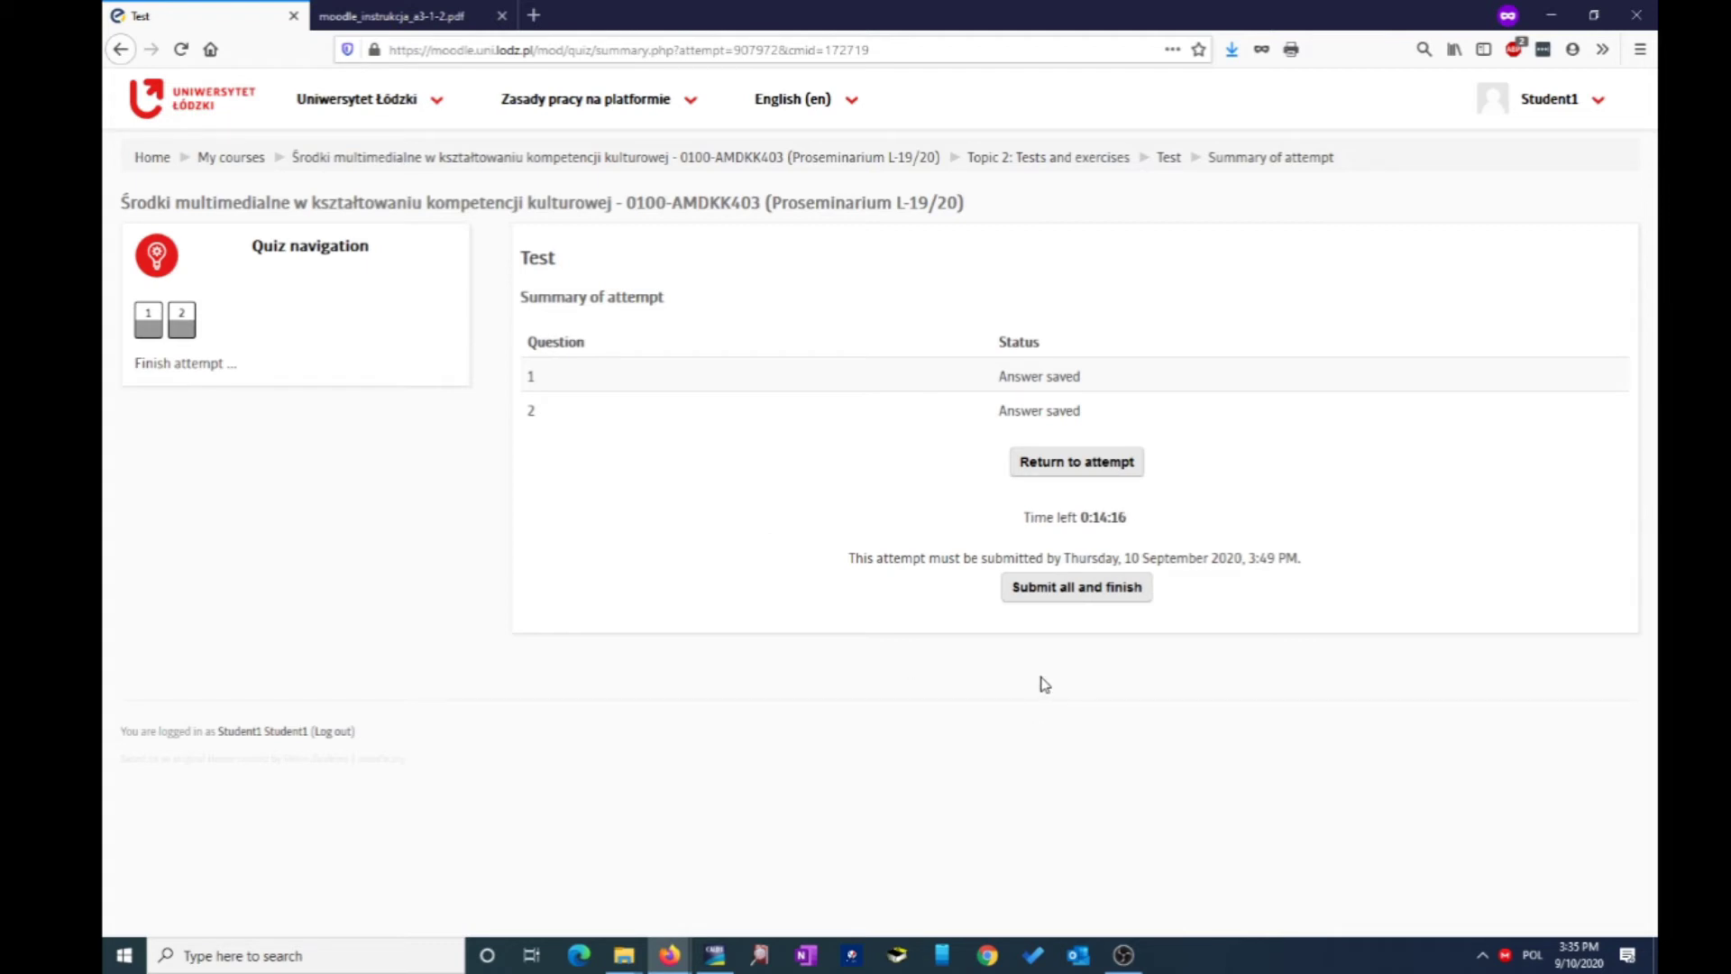
click(1069, 590)
click(867, 619)
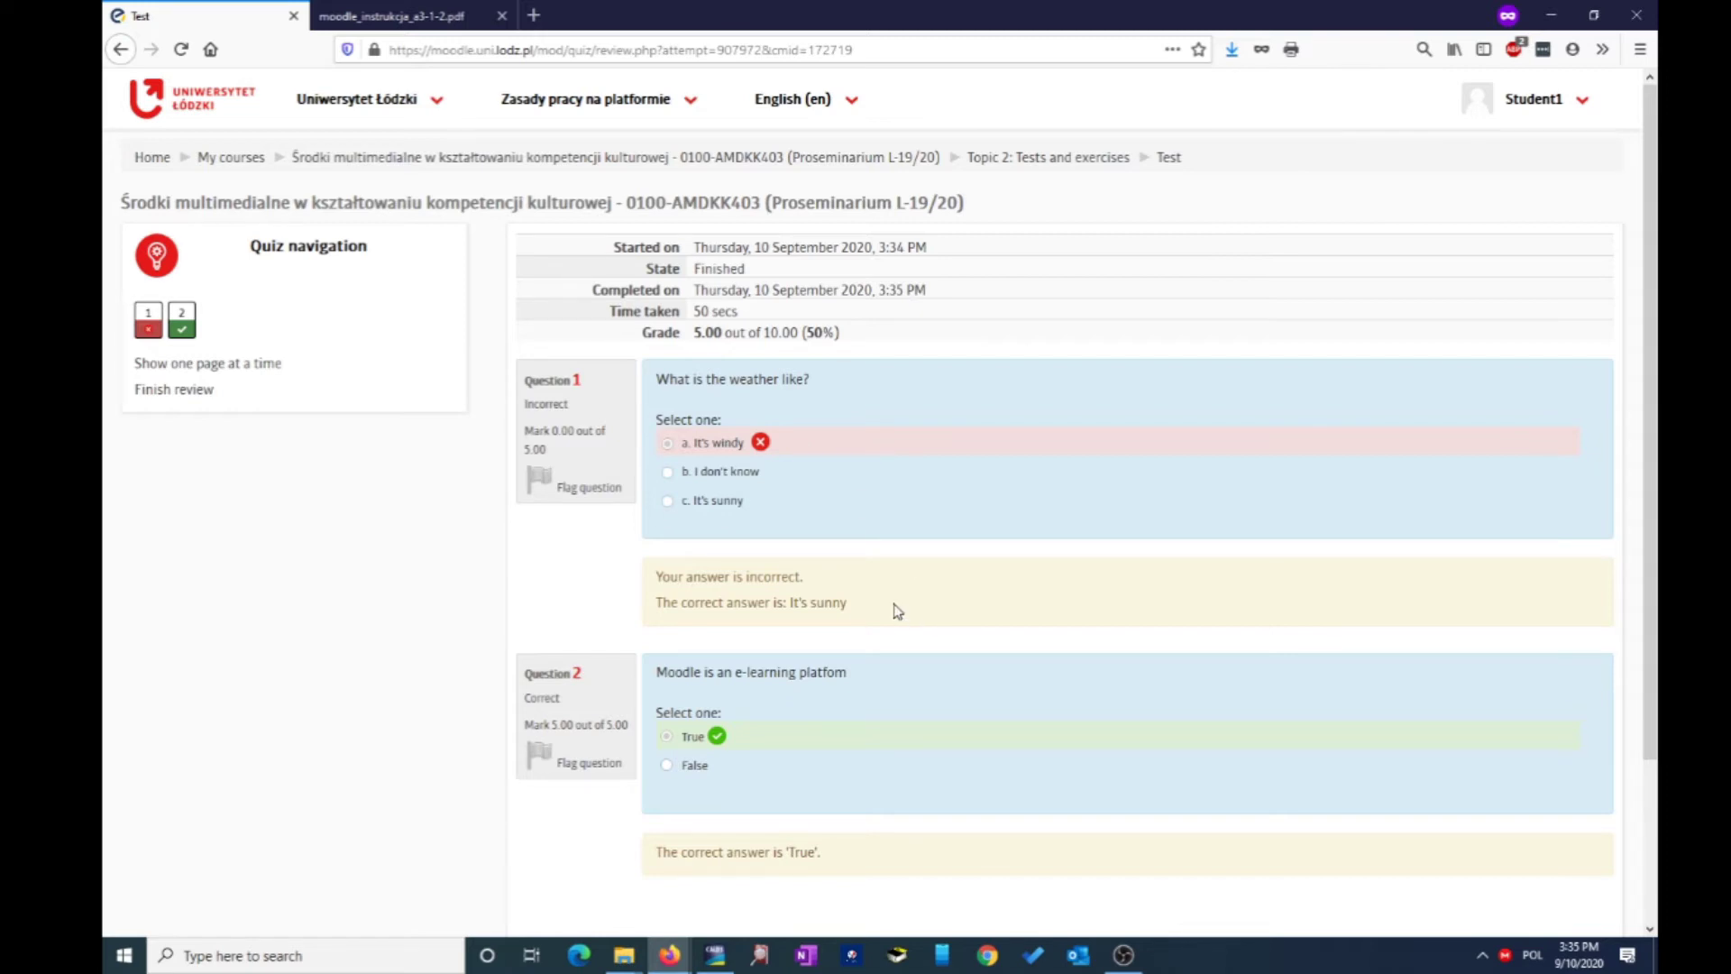
Step: Return to the course page, reopen the Test in Topic 2, and open the review of the finished attempt
click(460, 160)
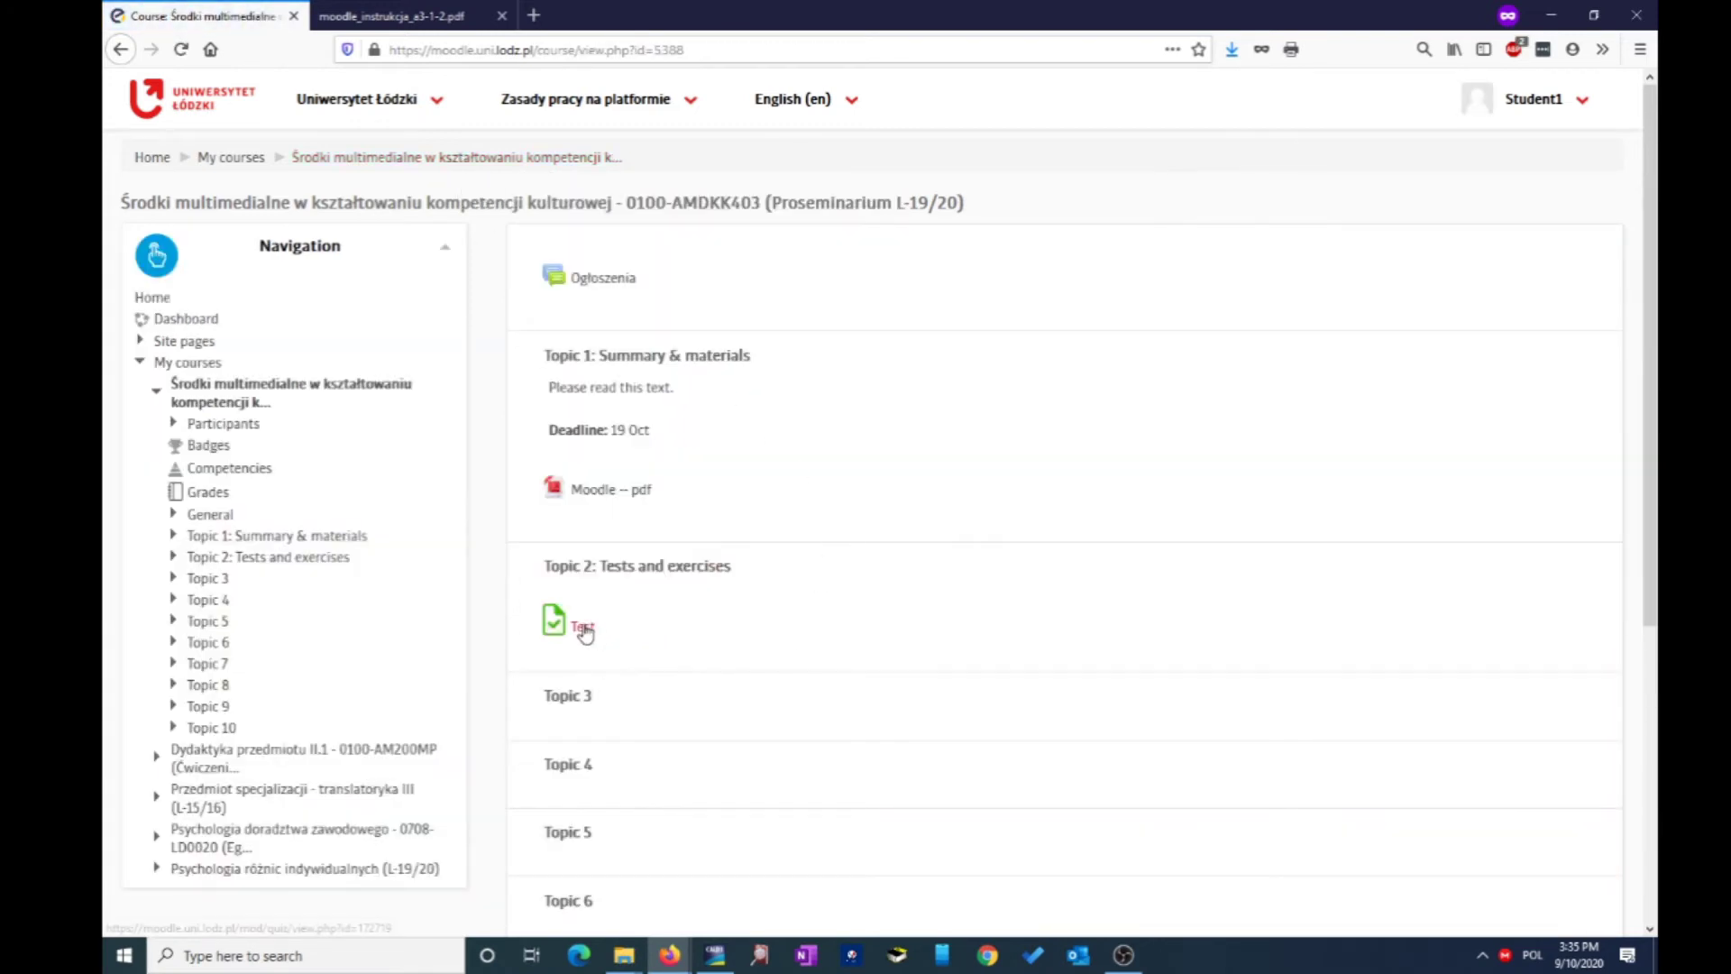
click(582, 628)
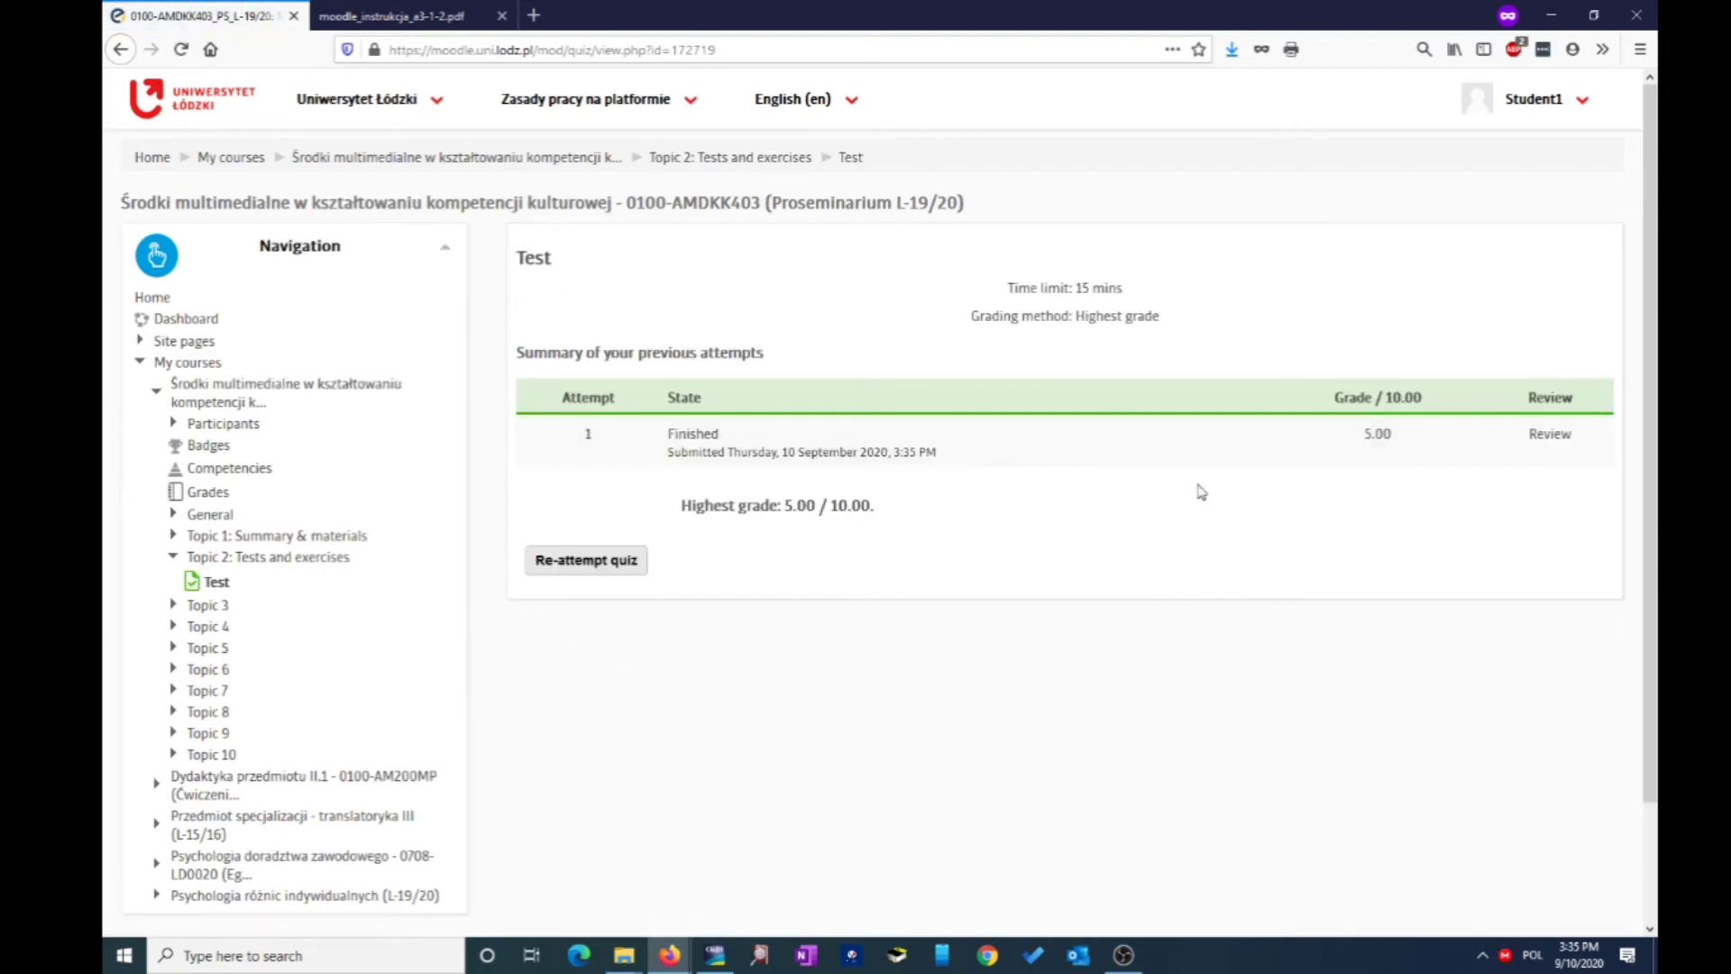
click(1573, 435)
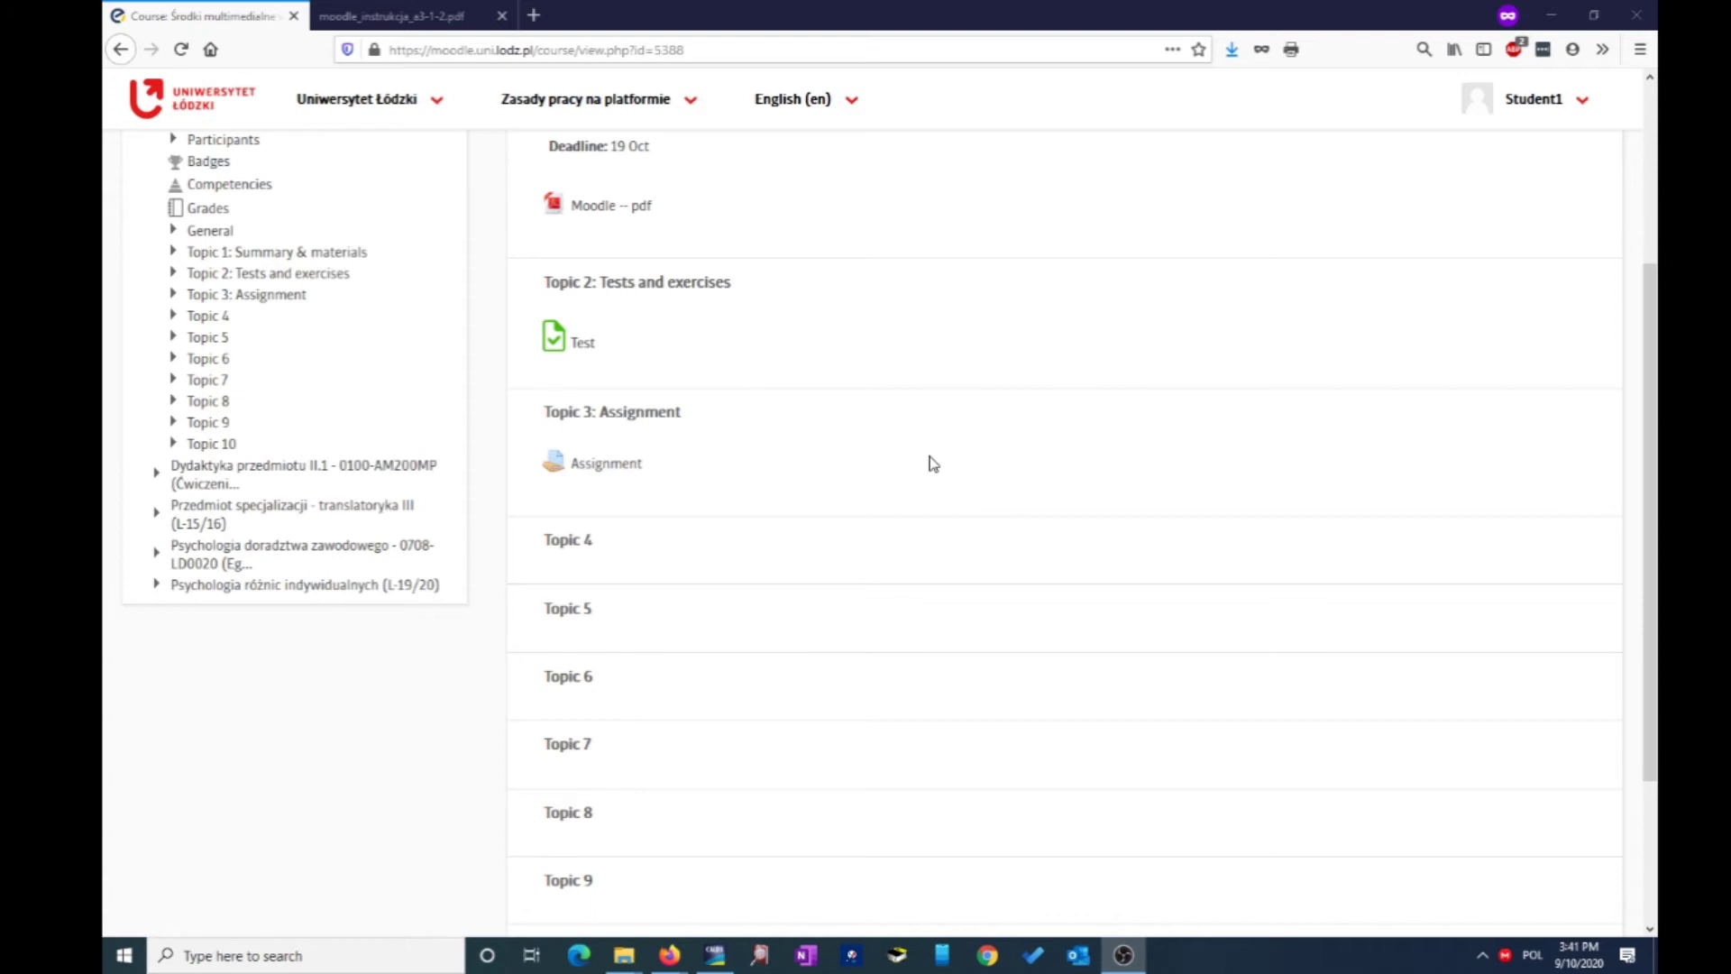
Step: Open the Assignment in Topic 3 and check its due date
click(608, 470)
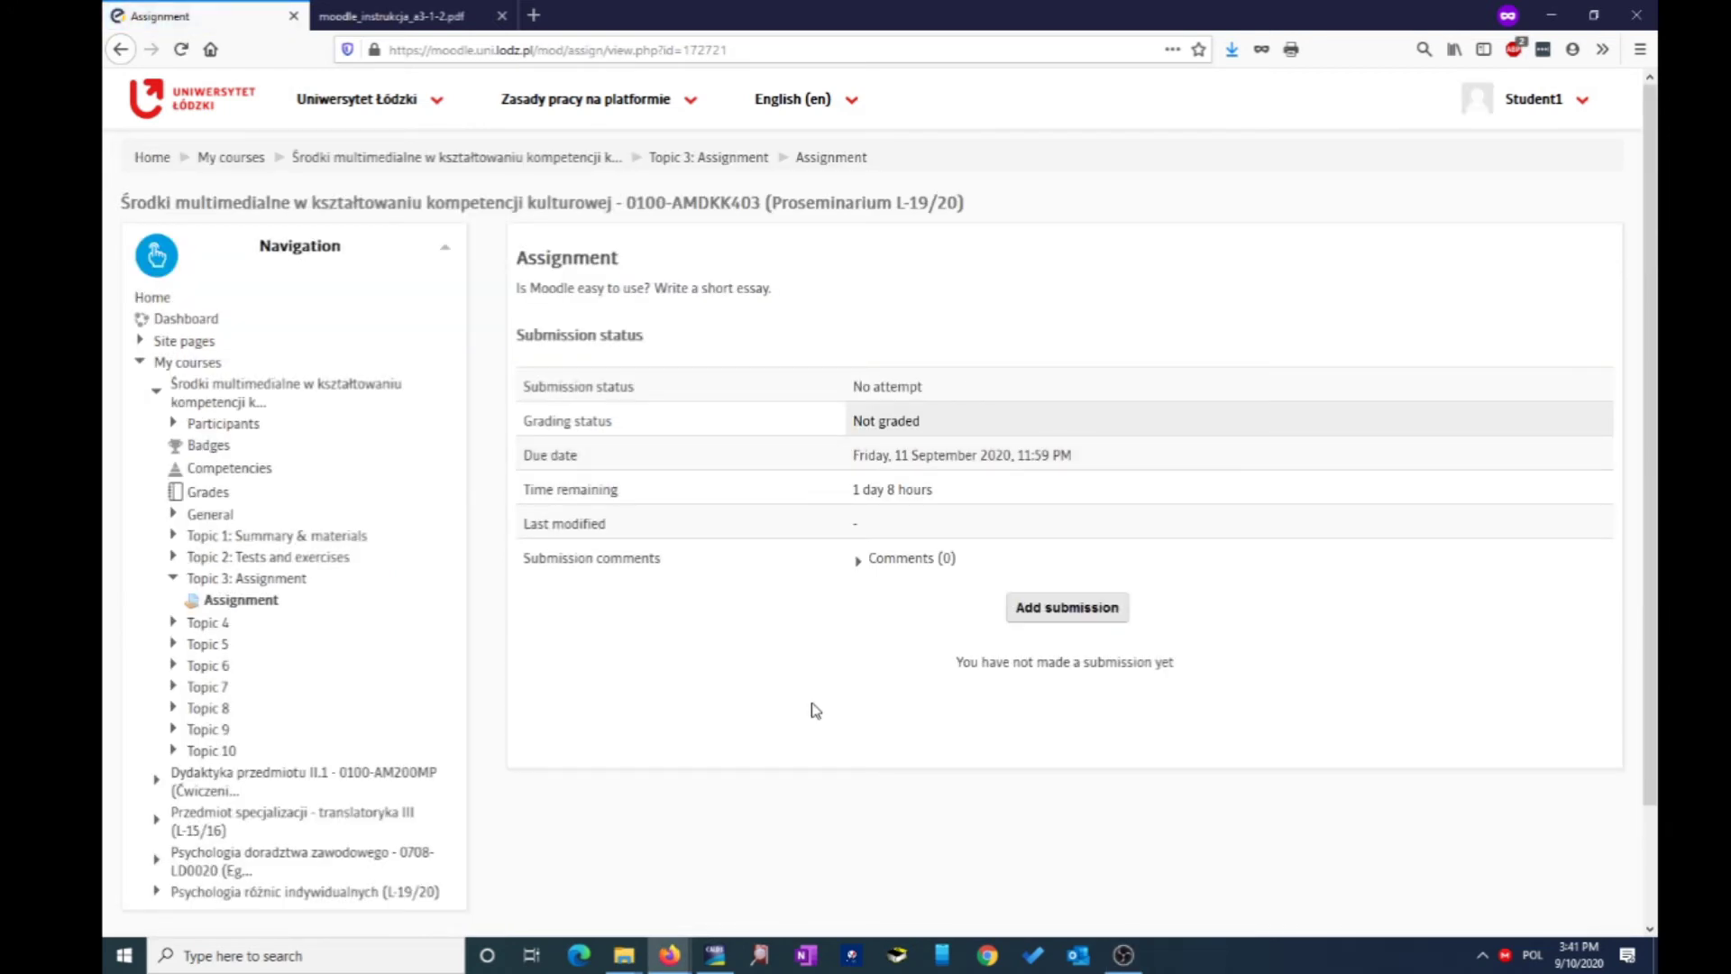
drag(853, 455, 1065, 458)
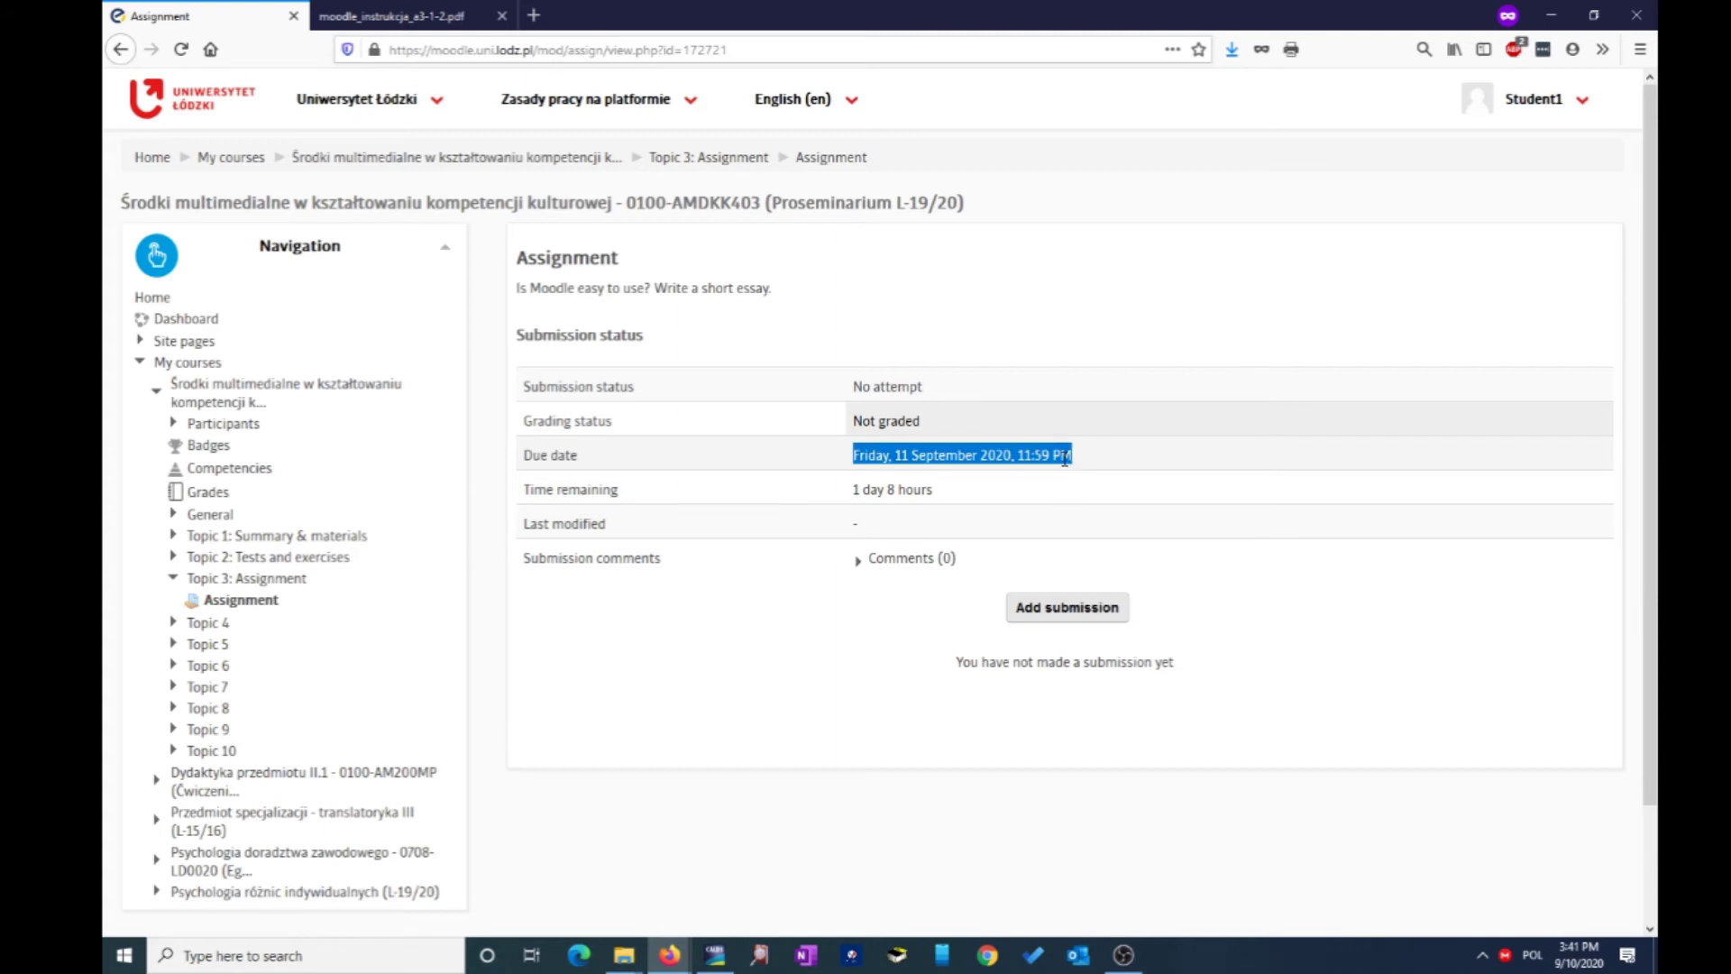
click(857, 675)
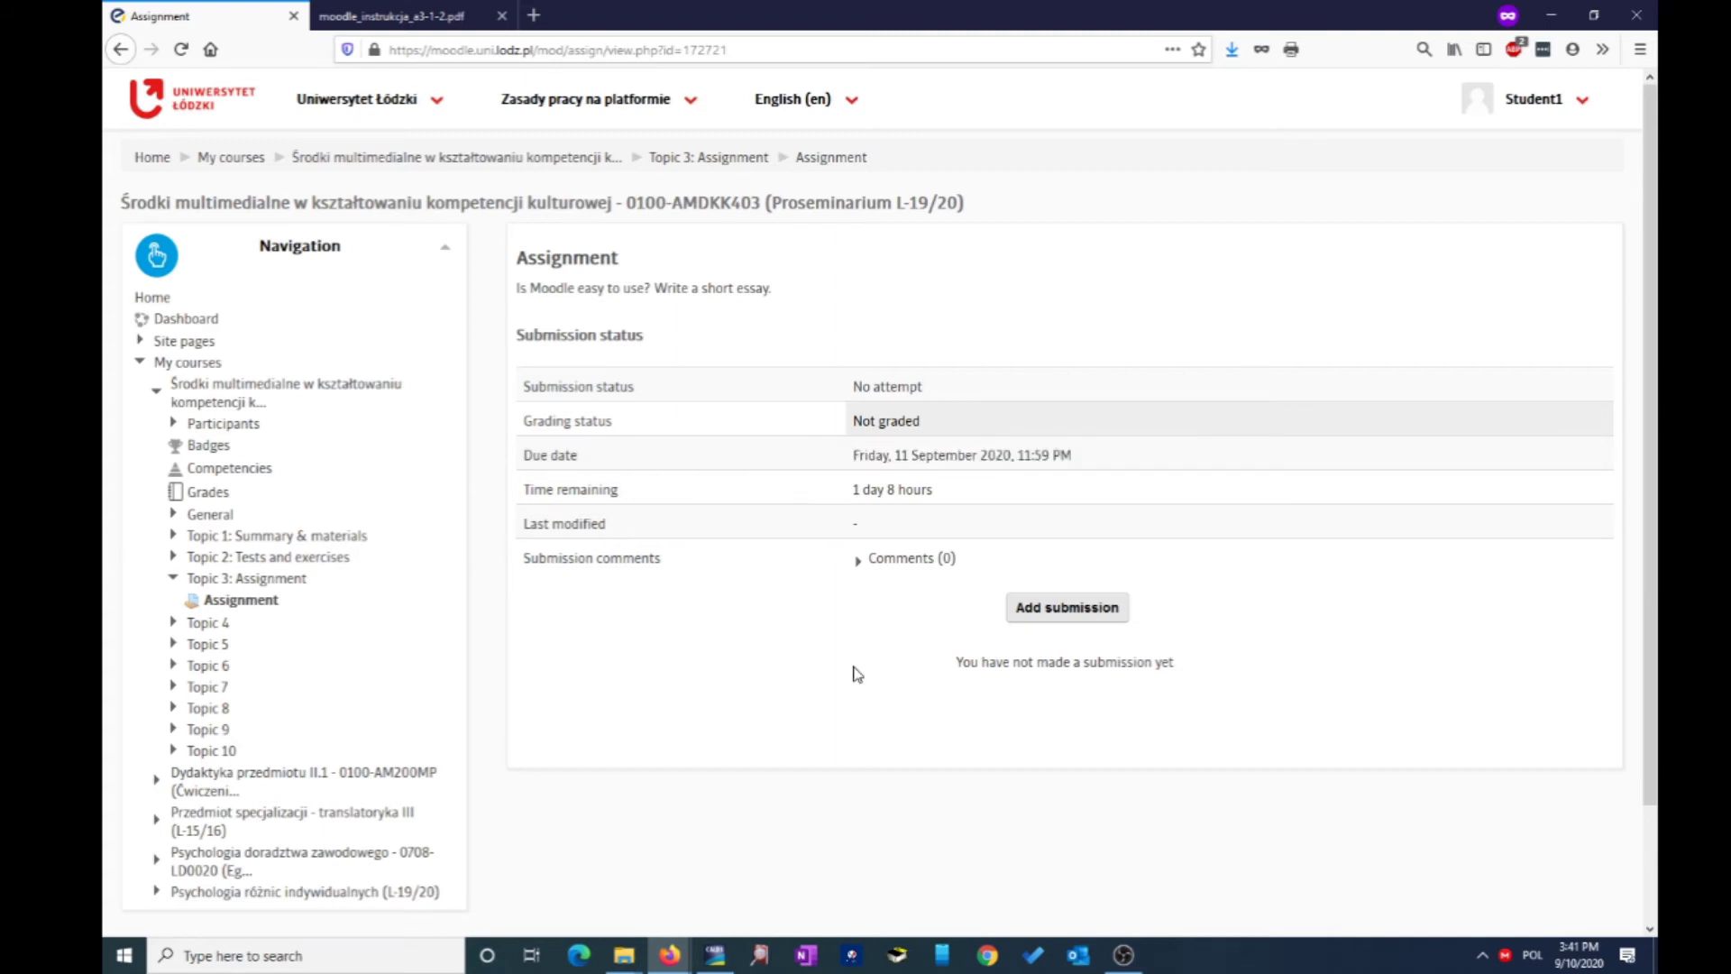
Step: Start a submission for the assignment, enter "Text" as the online text, and expand the editor's formatting options
click(1049, 616)
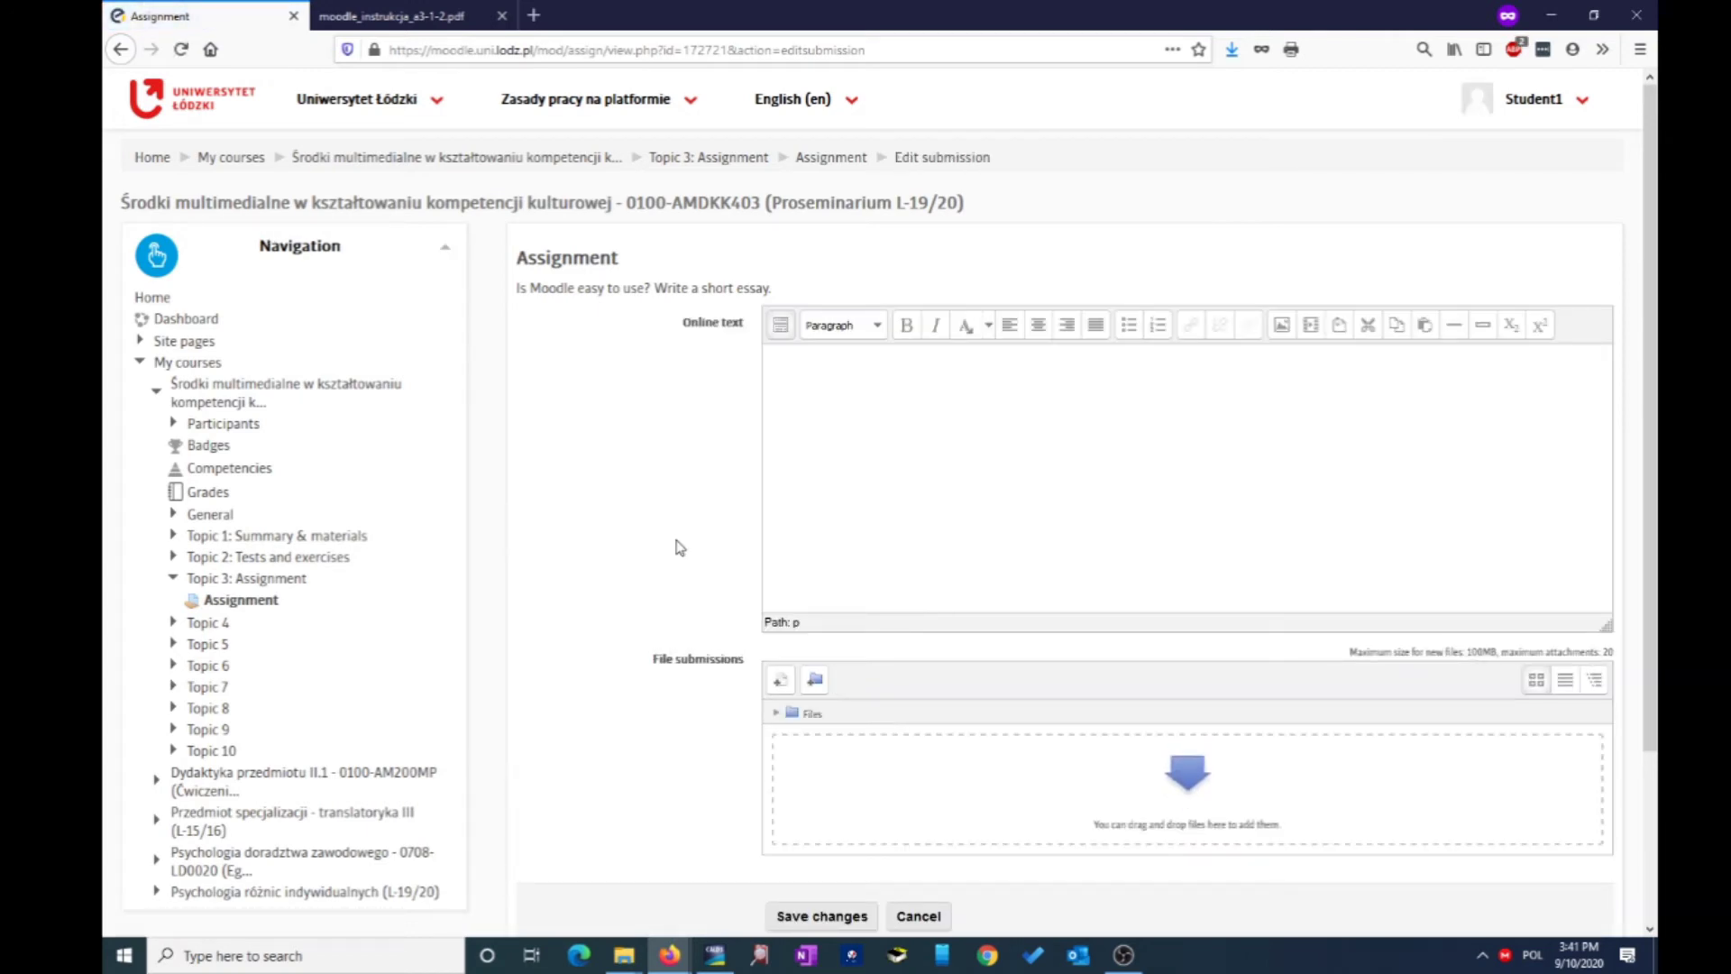
click(891, 487)
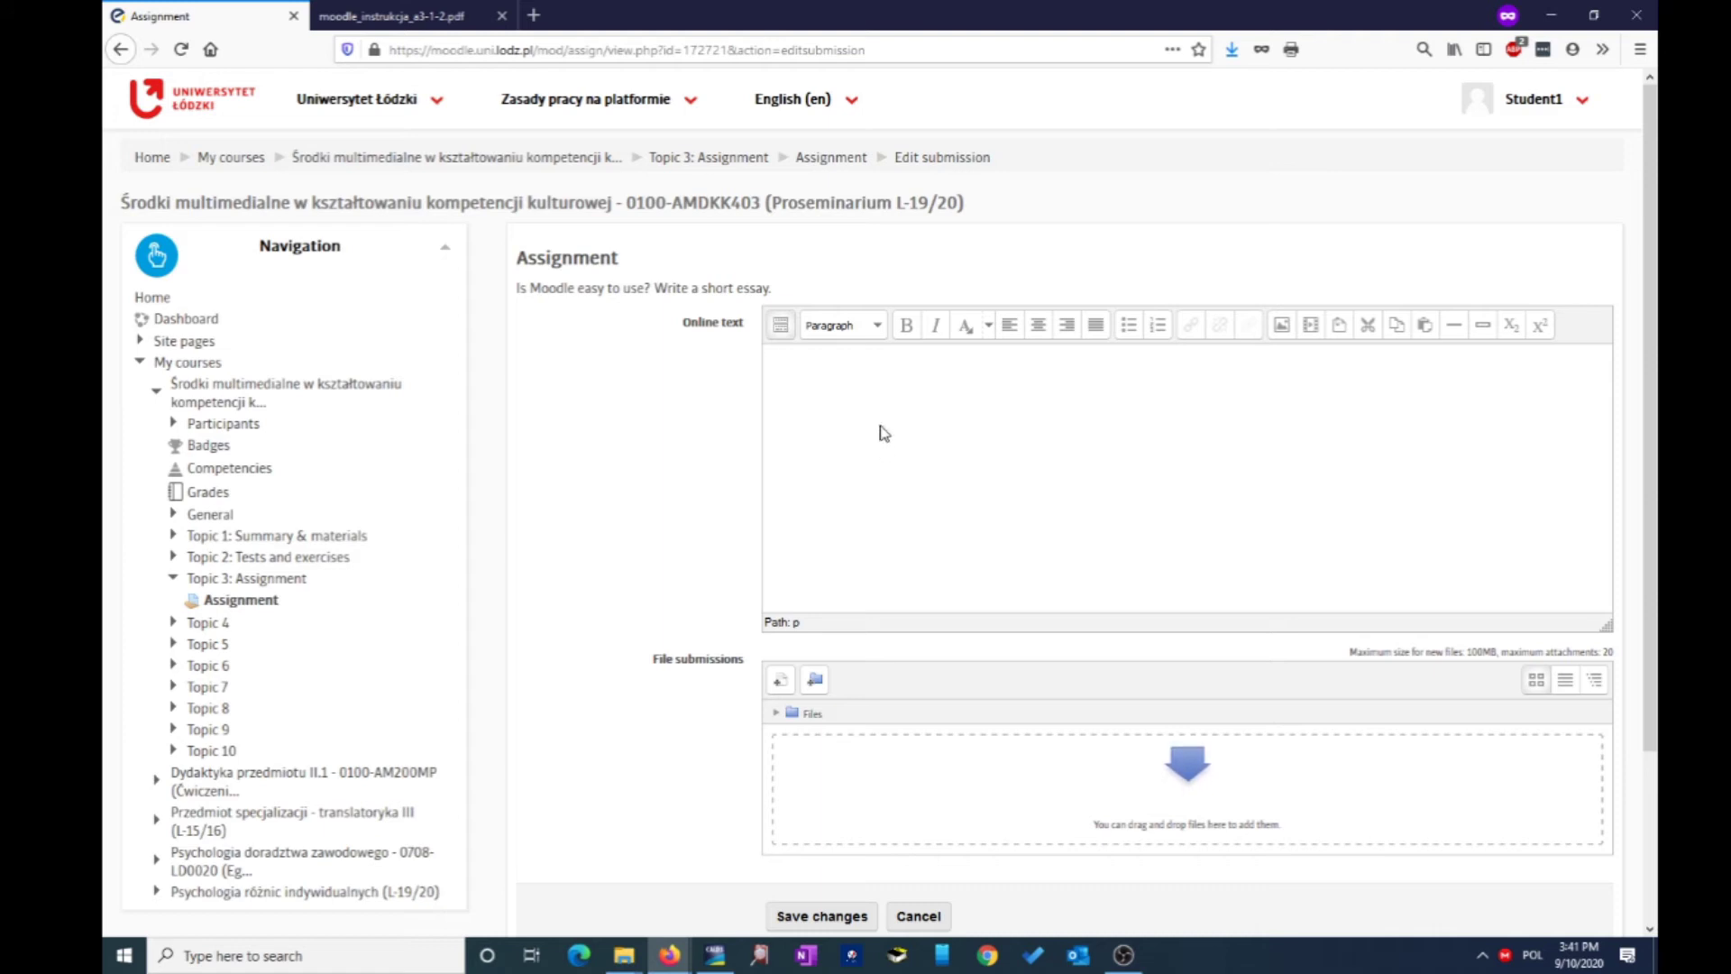
text(Text)
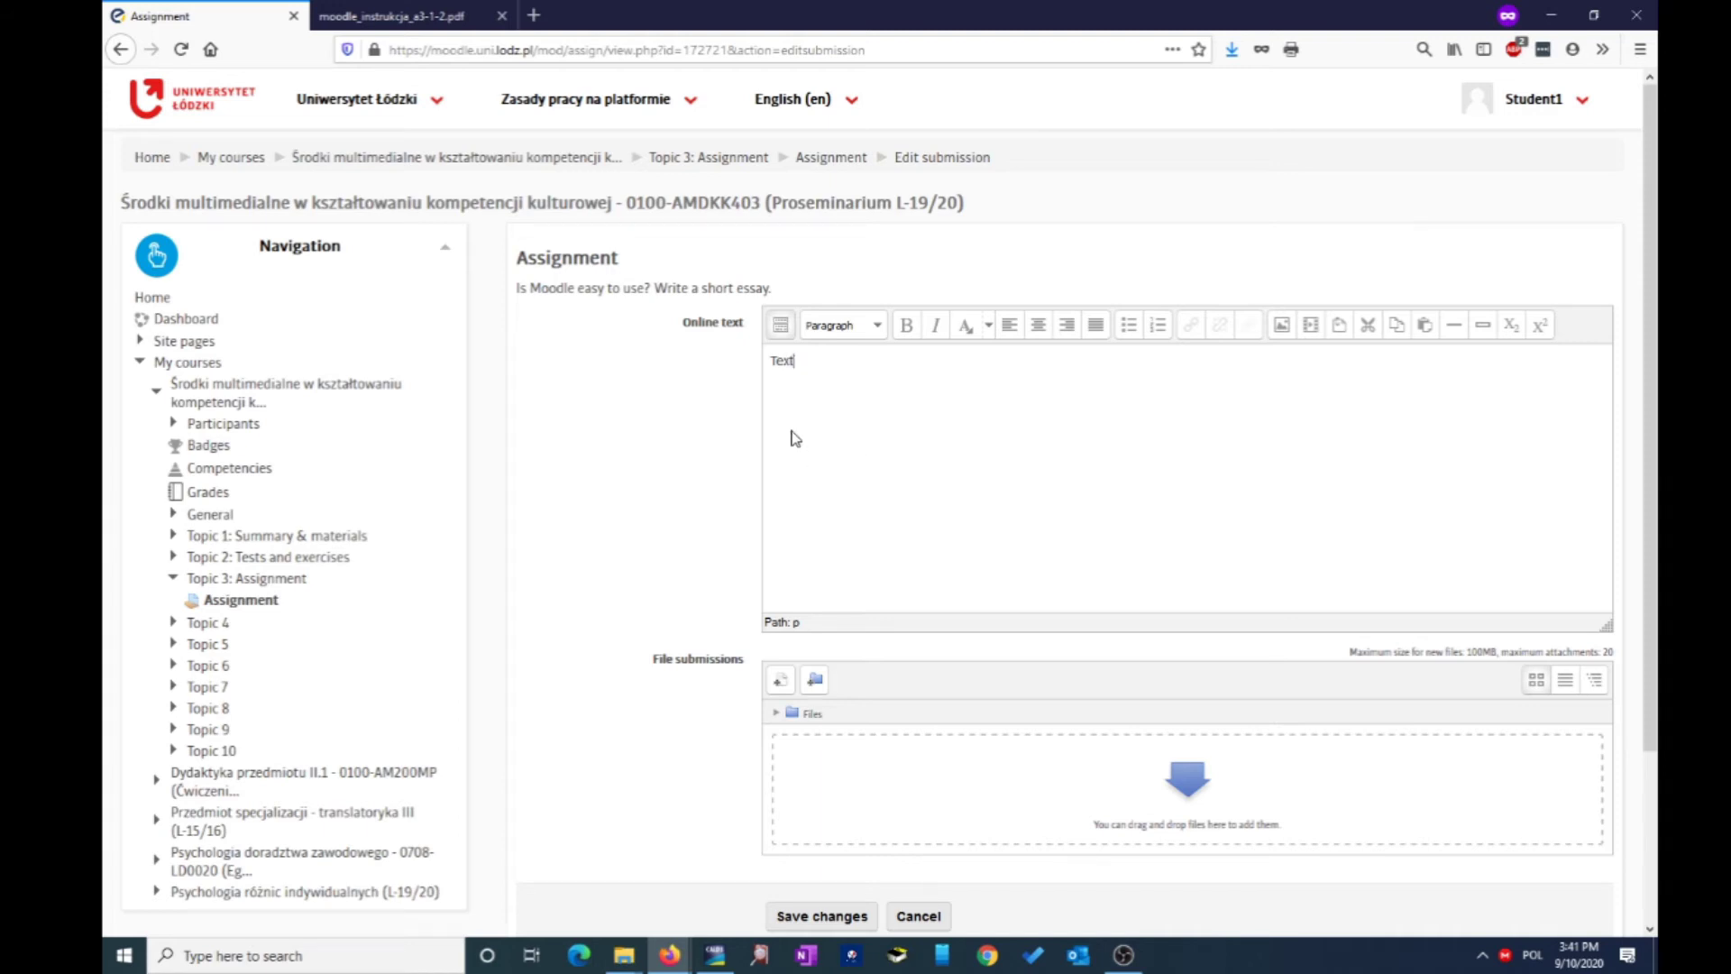
click(782, 327)
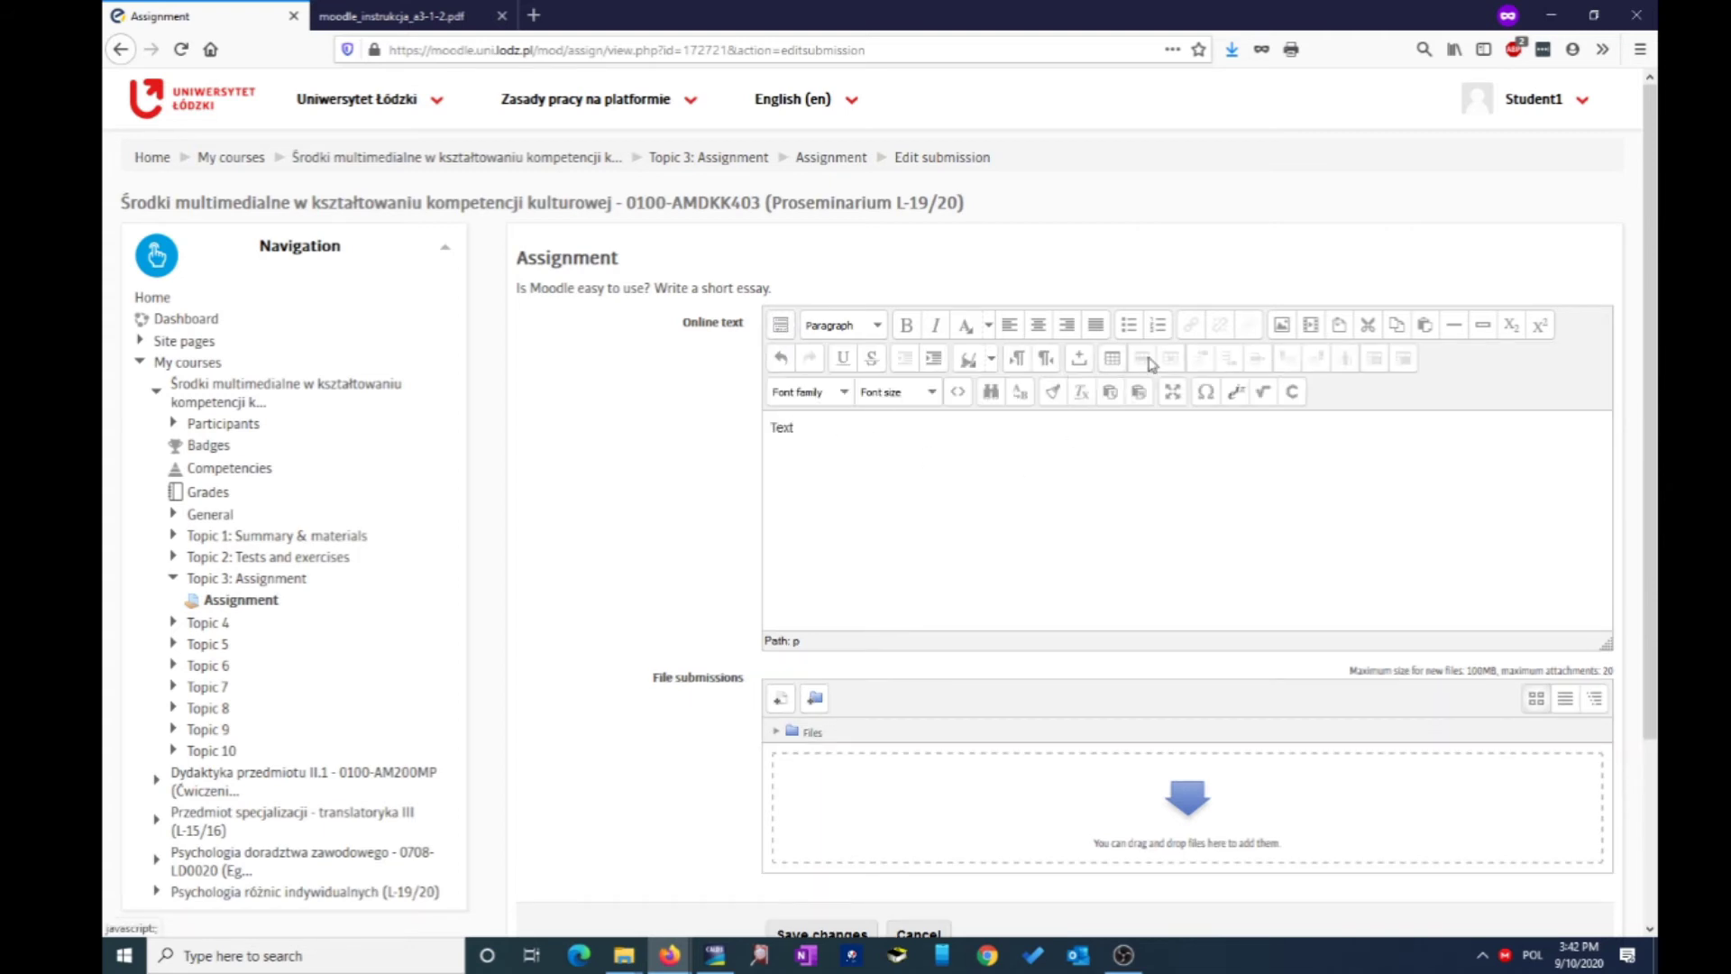
click(968, 551)
Step: Add Essay.docx from the Essay folder to the assignment's file submissions and minimise the folder window
scroll(967, 551, down, 3)
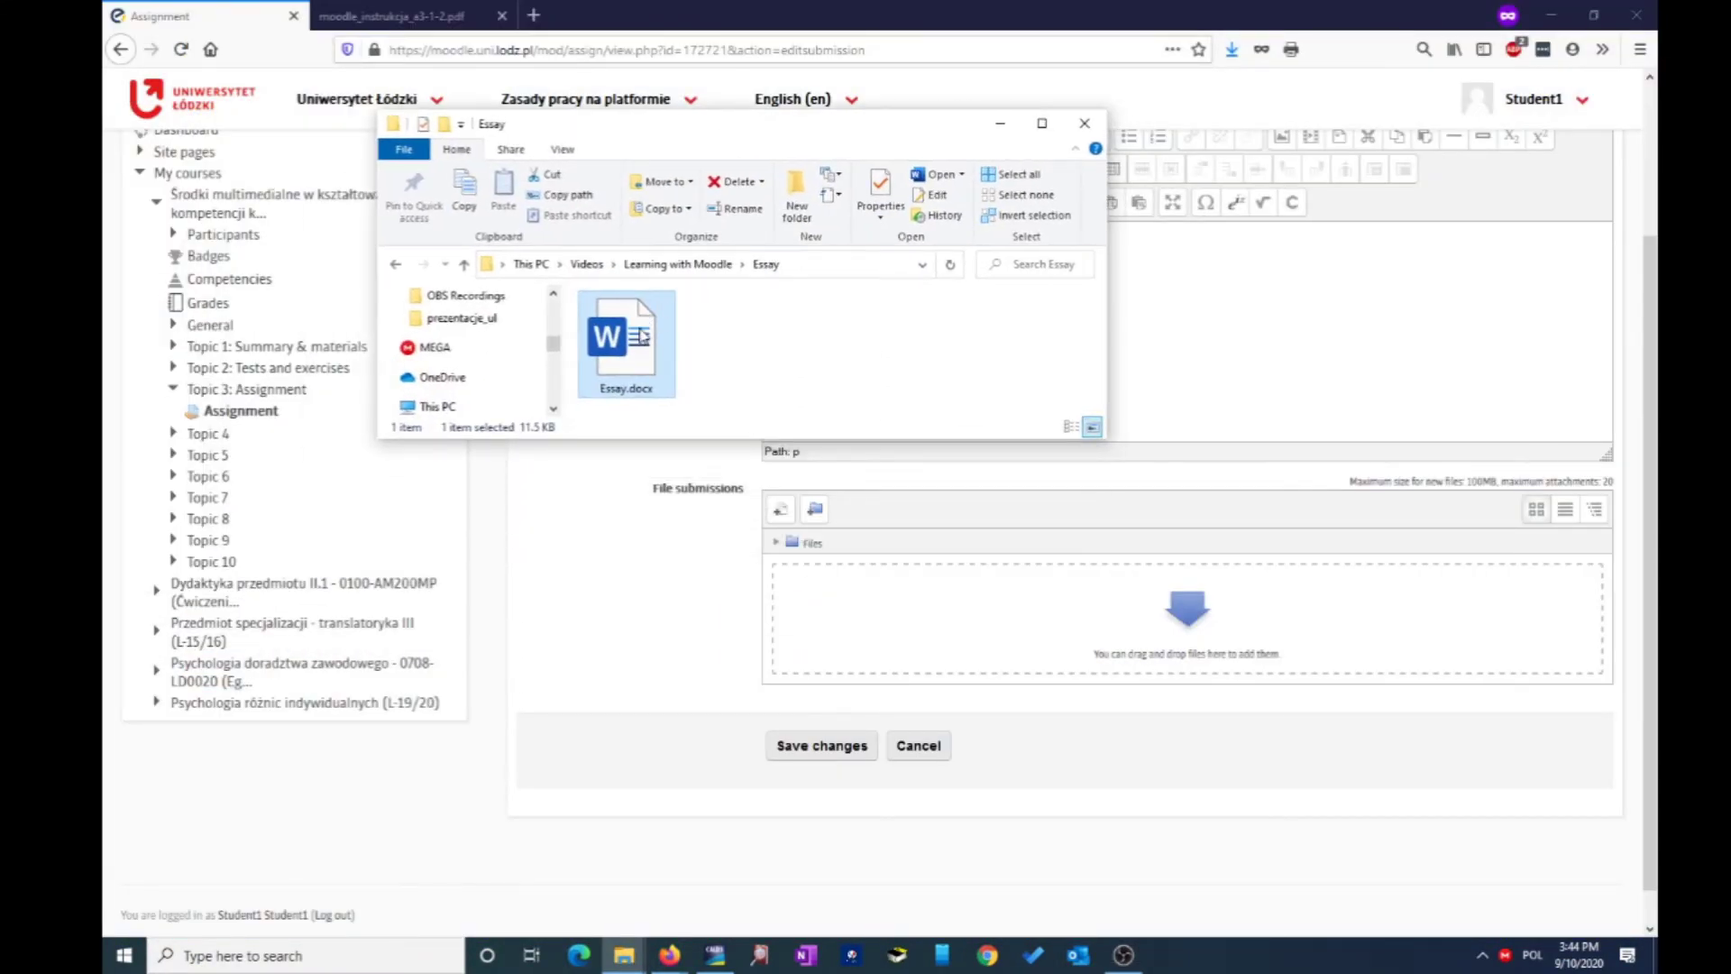
drag(642, 335, 973, 631)
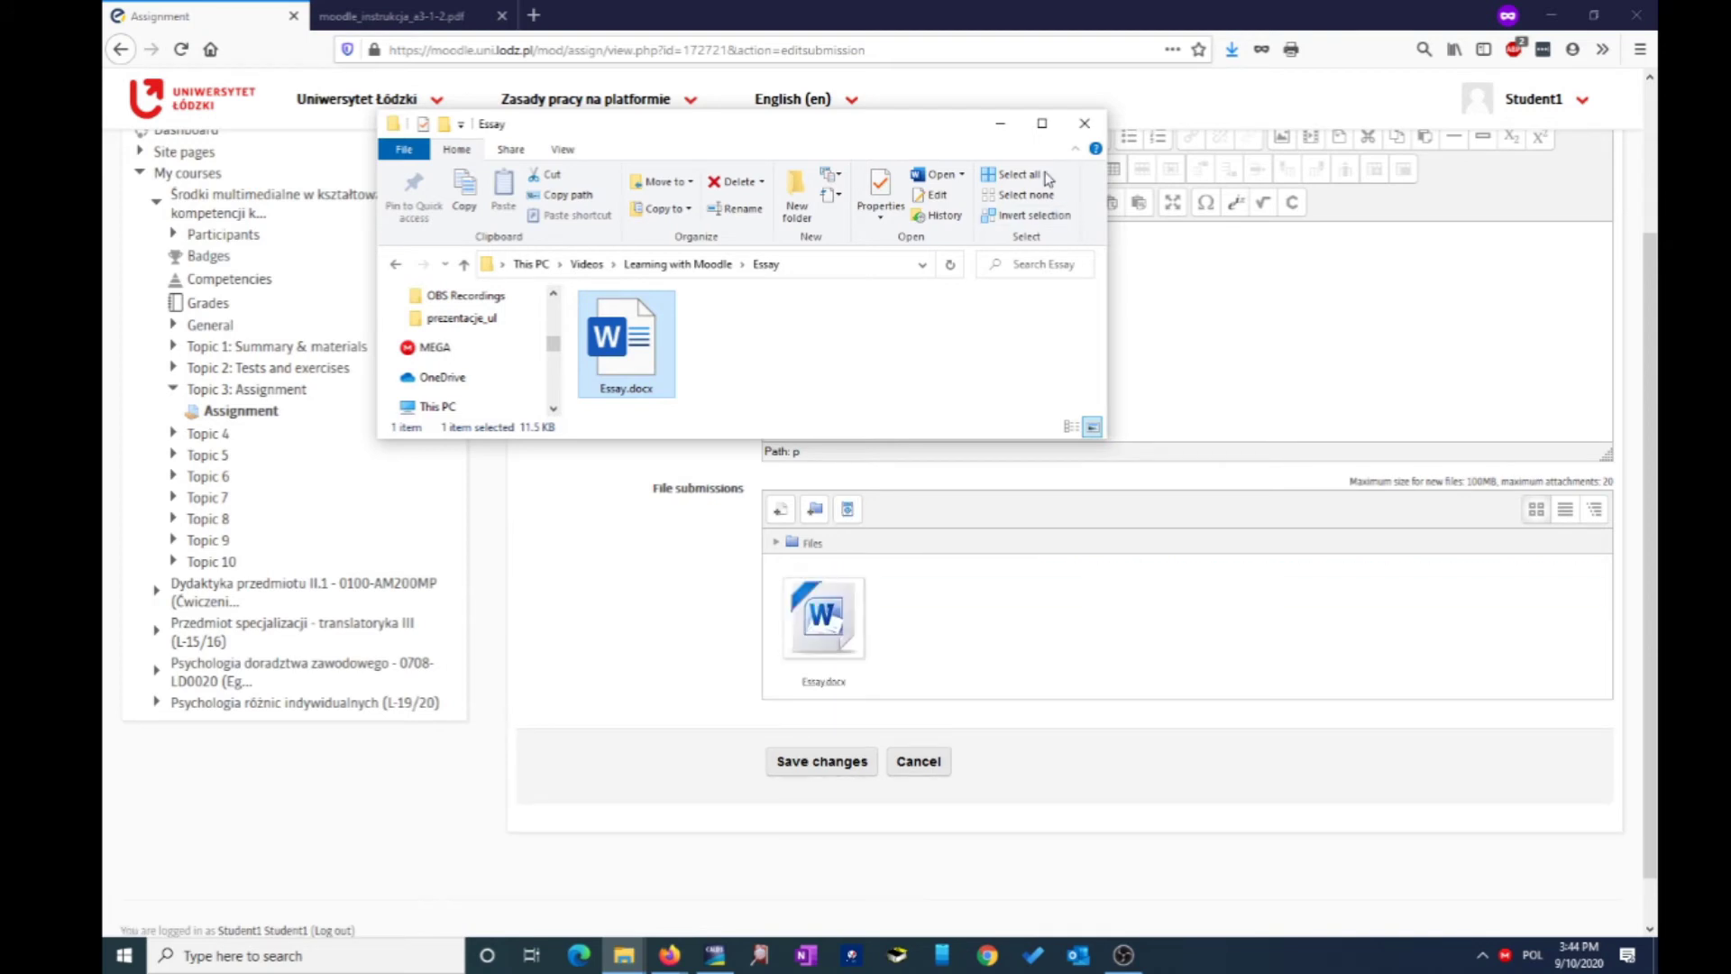
click(1003, 129)
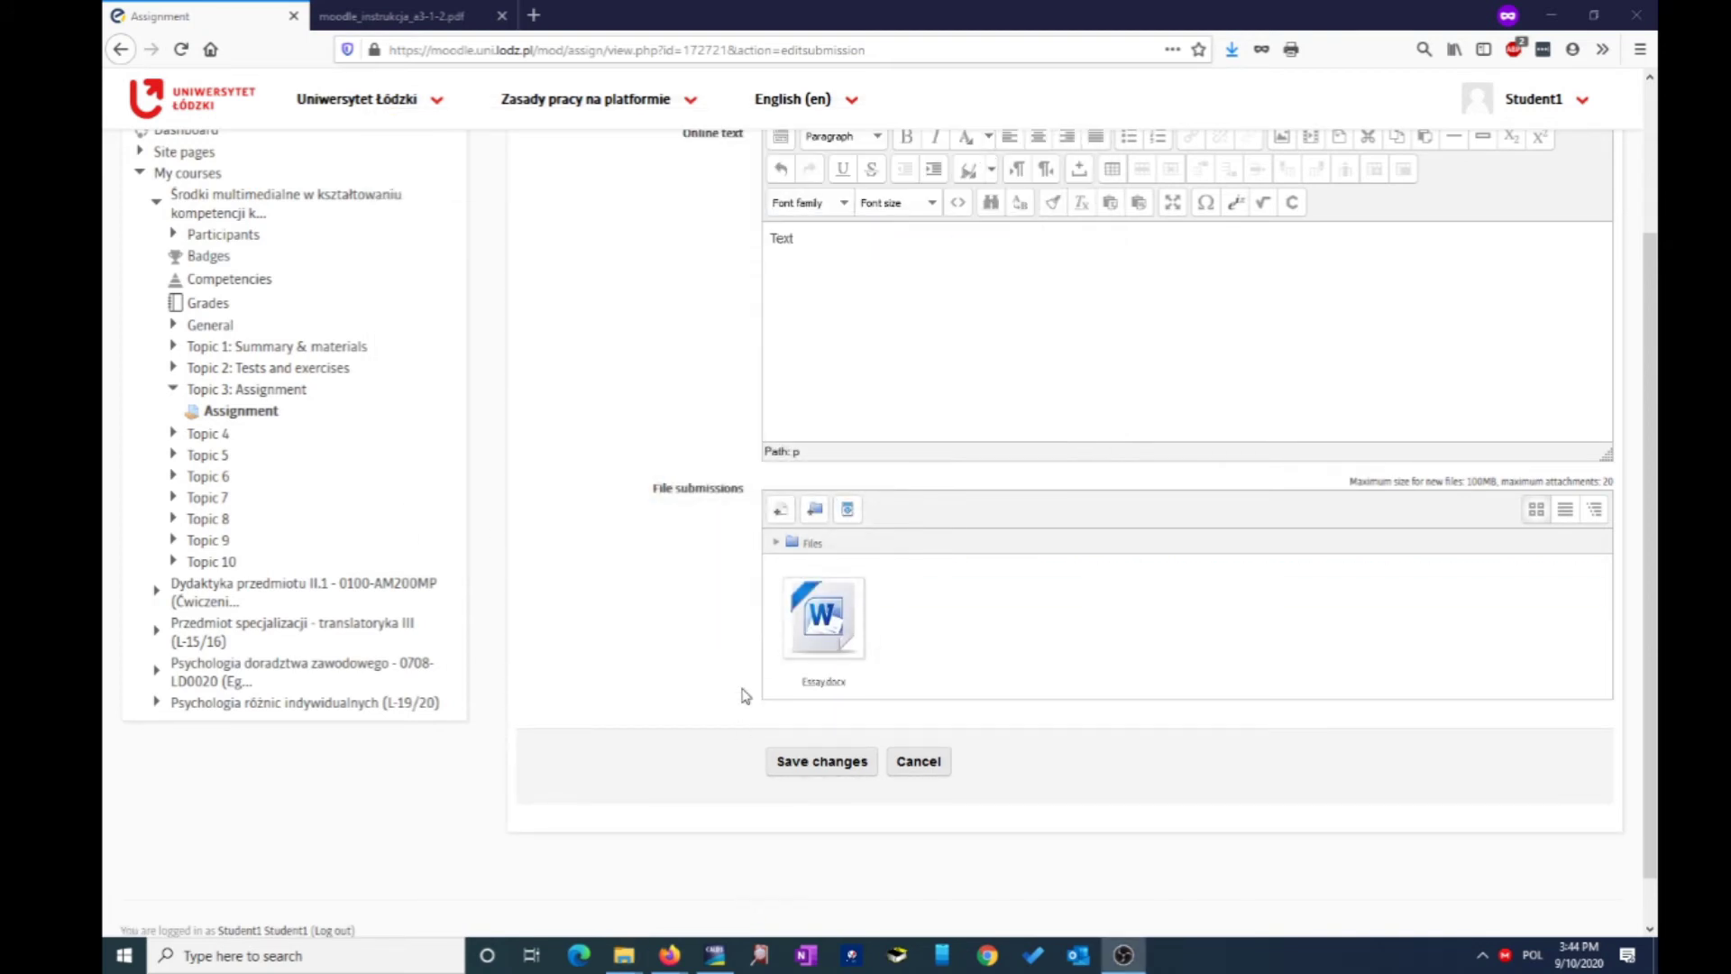
Step: View the file options of the attached Essay.docx without changing them, and save the assignment submission
click(823, 620)
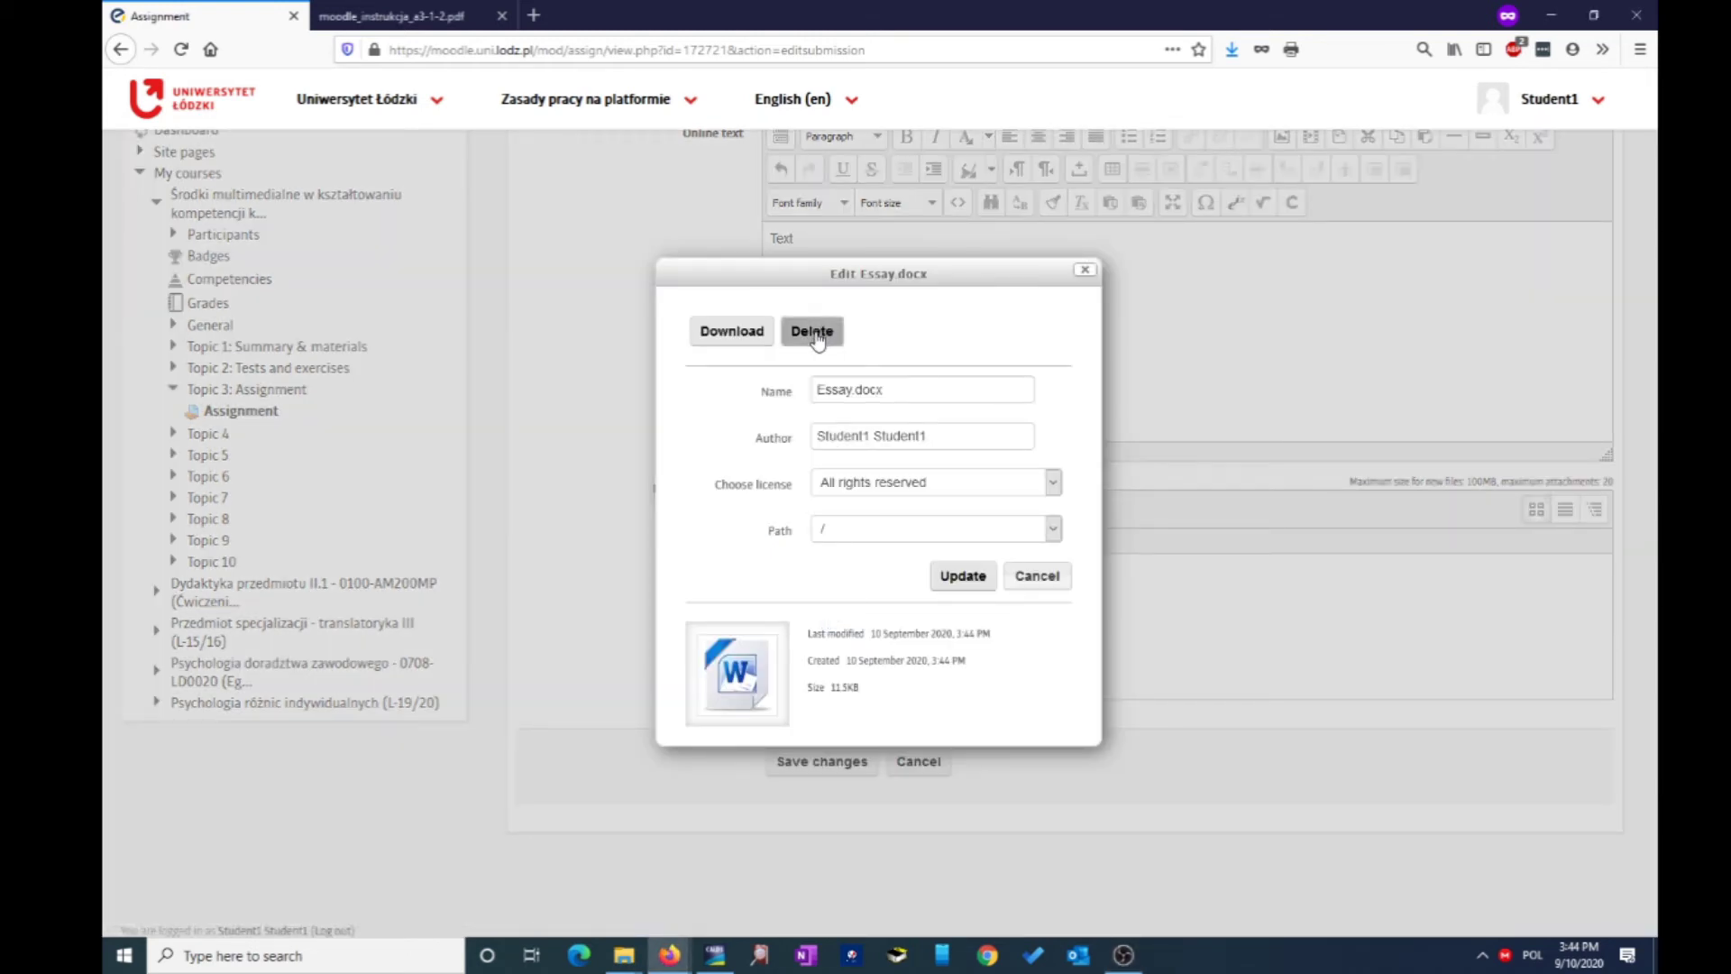
click(1085, 269)
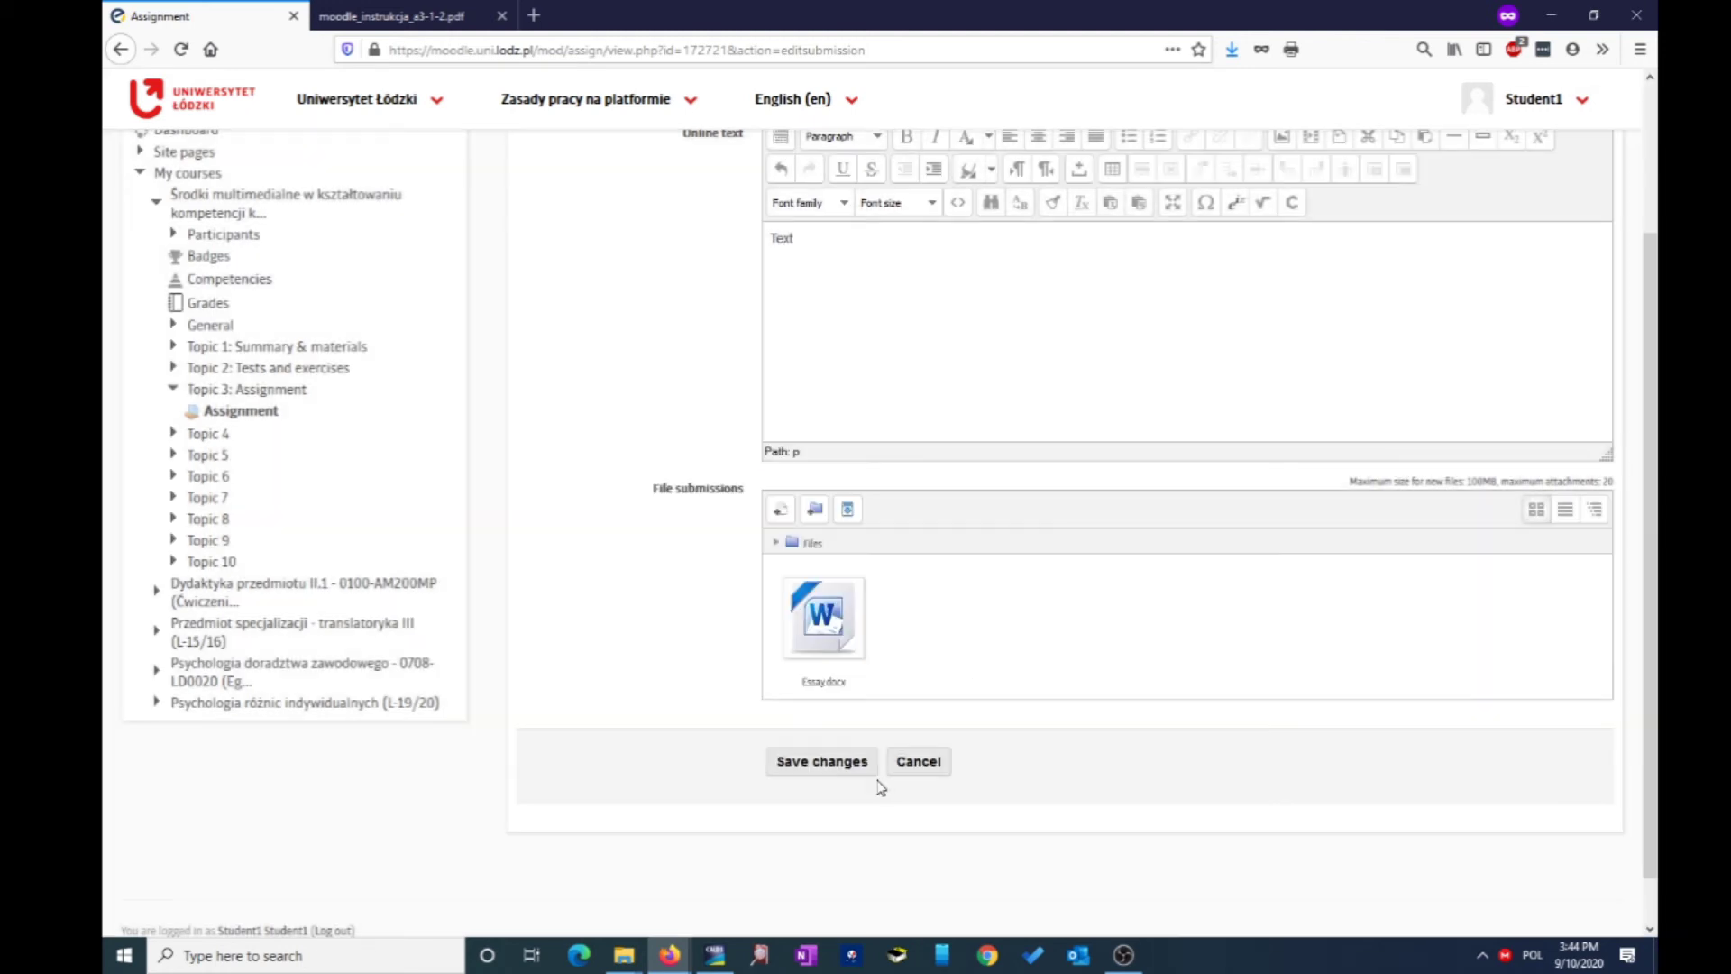
click(816, 764)
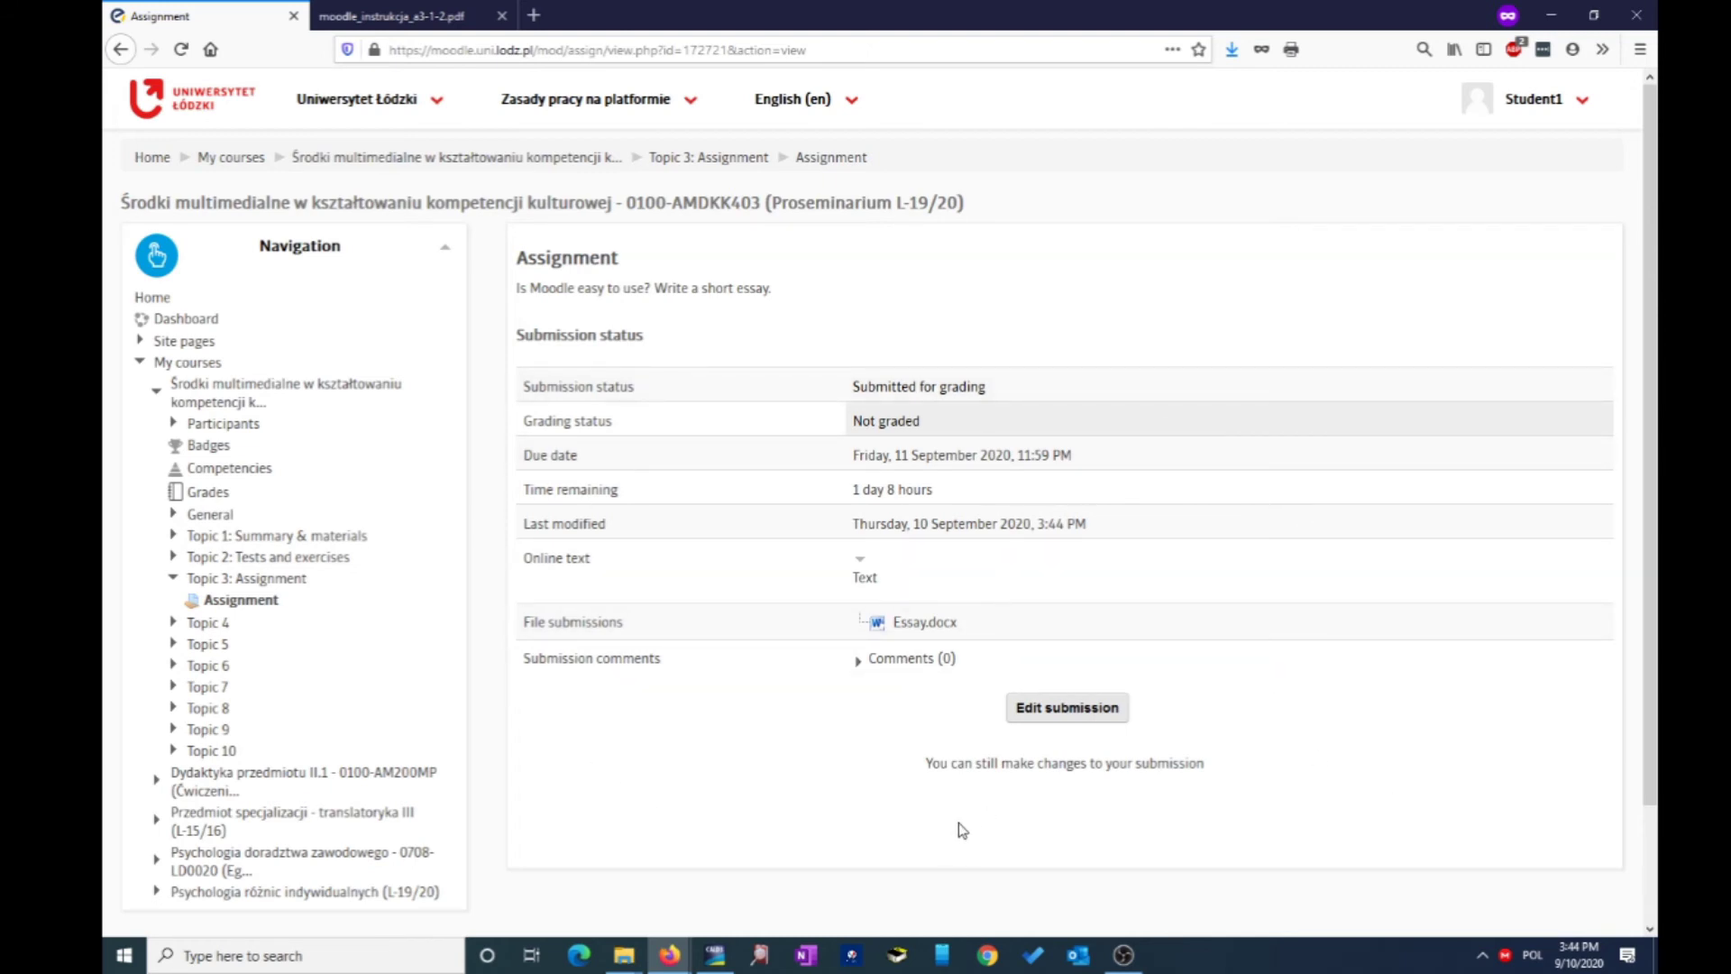
Step: Edit the submission by adding "ajhdc" after "Text" in the online text, and save the changes
click(1043, 711)
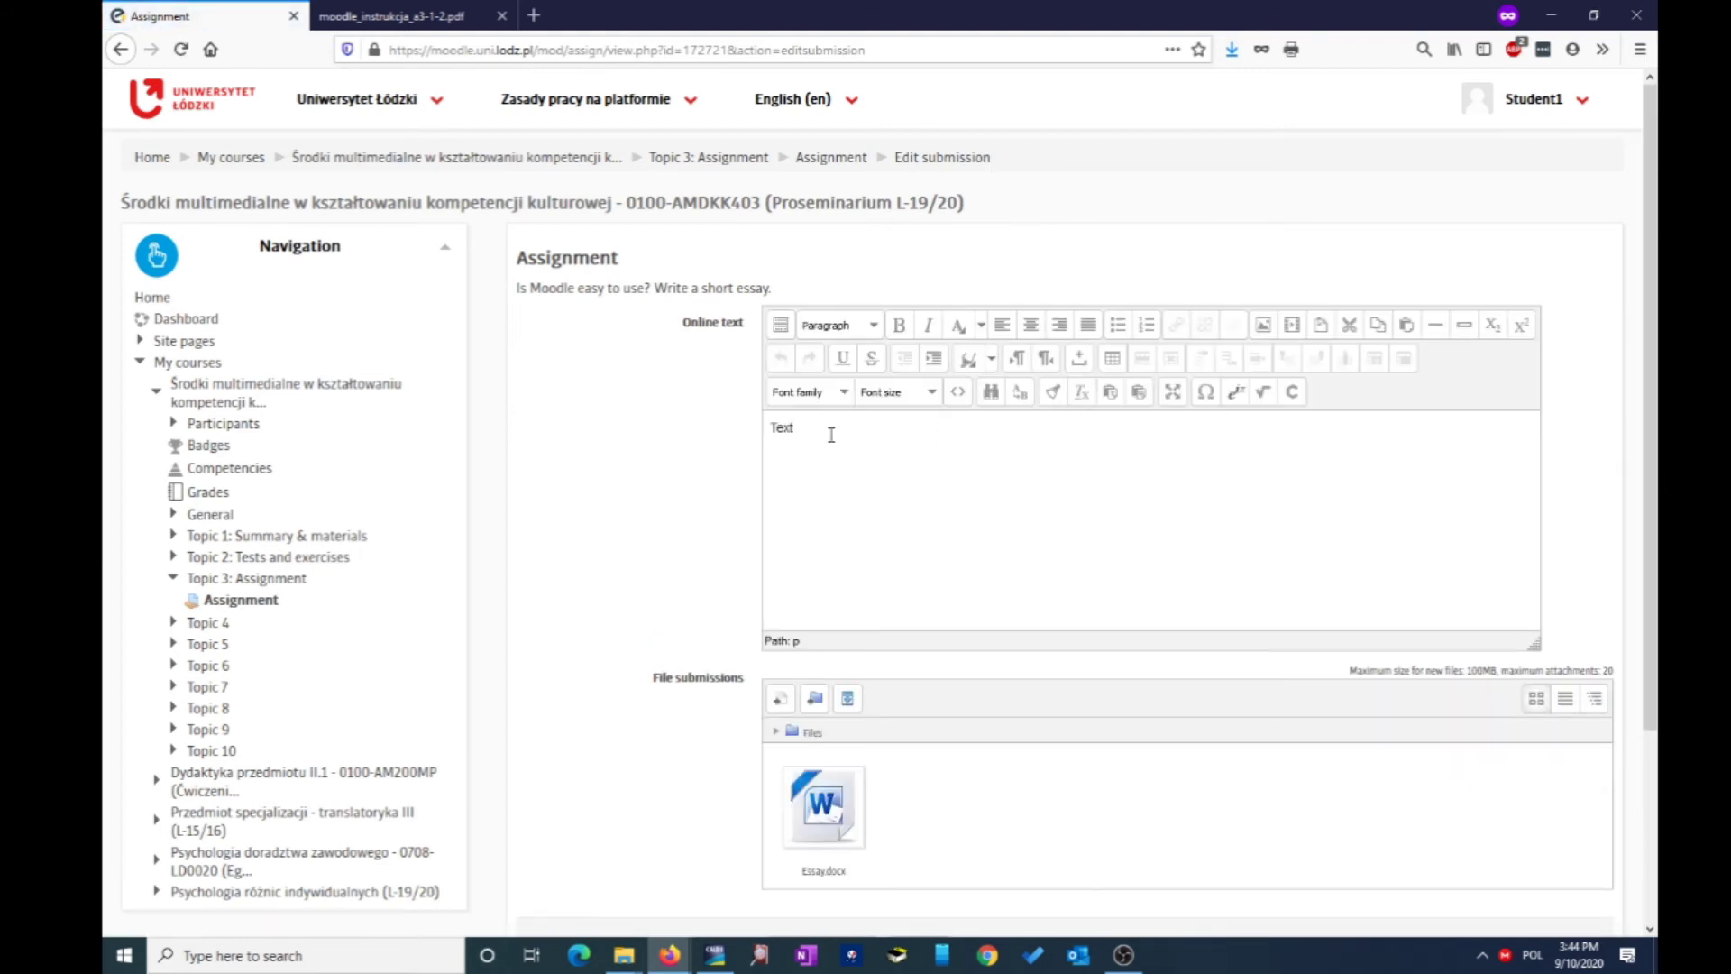
click(831, 434)
text(ajhdc)
scroll(831, 433, down, 3)
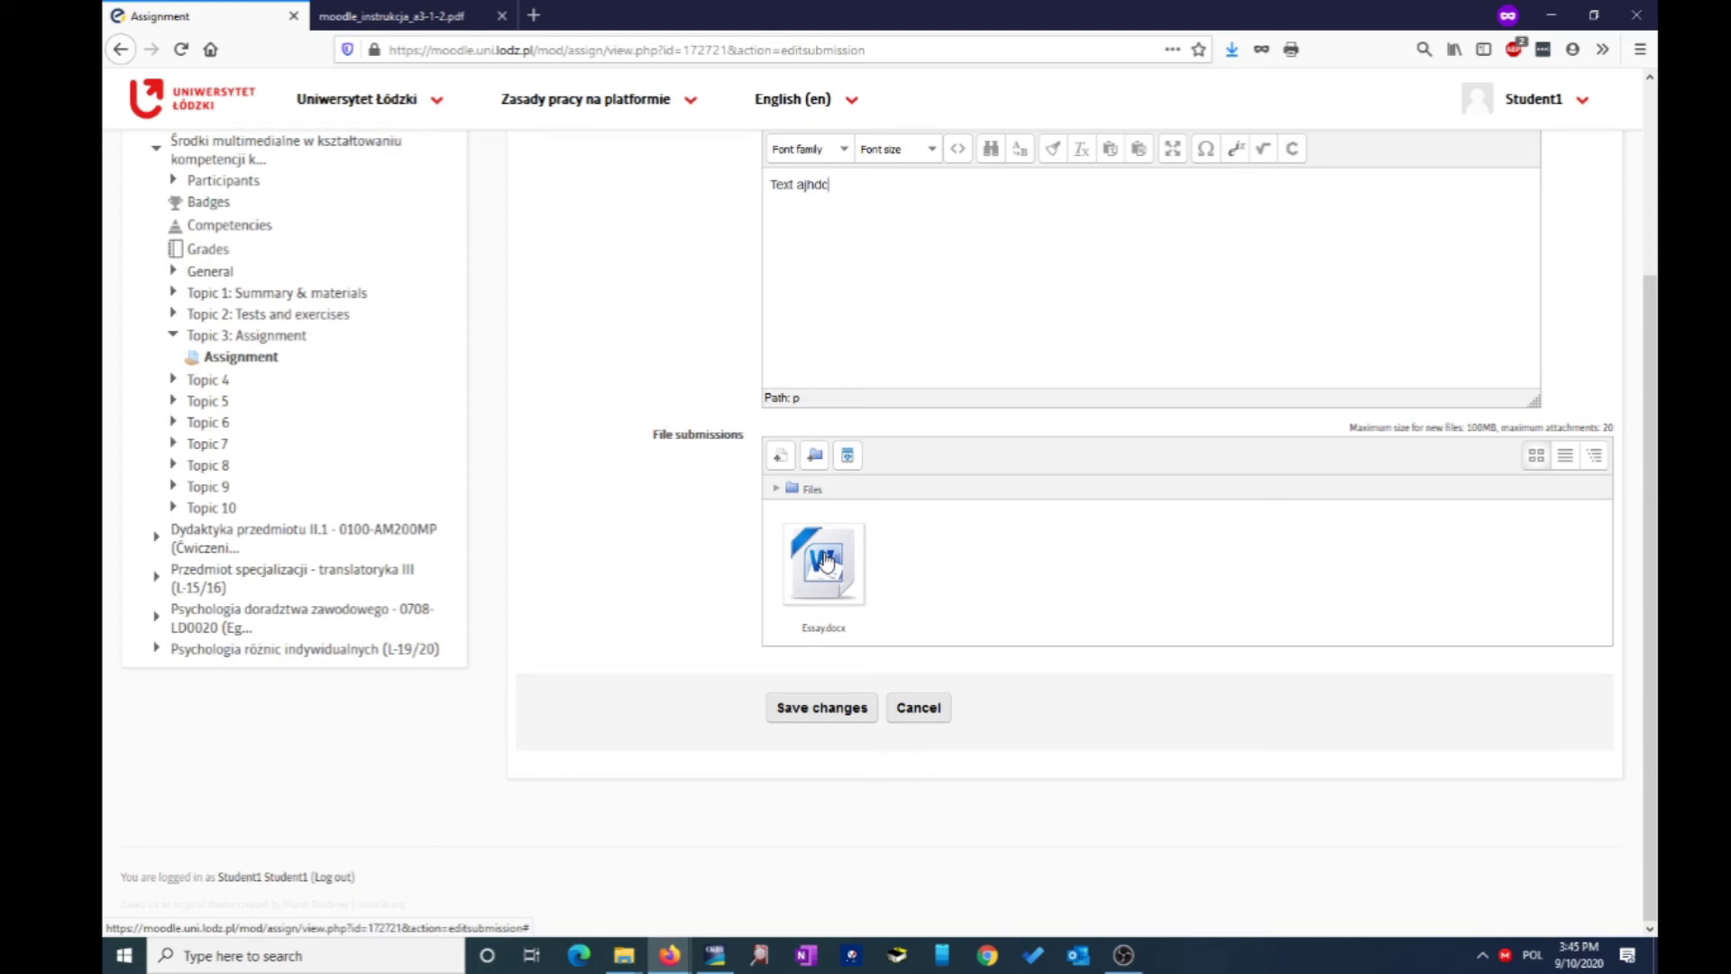
click(815, 717)
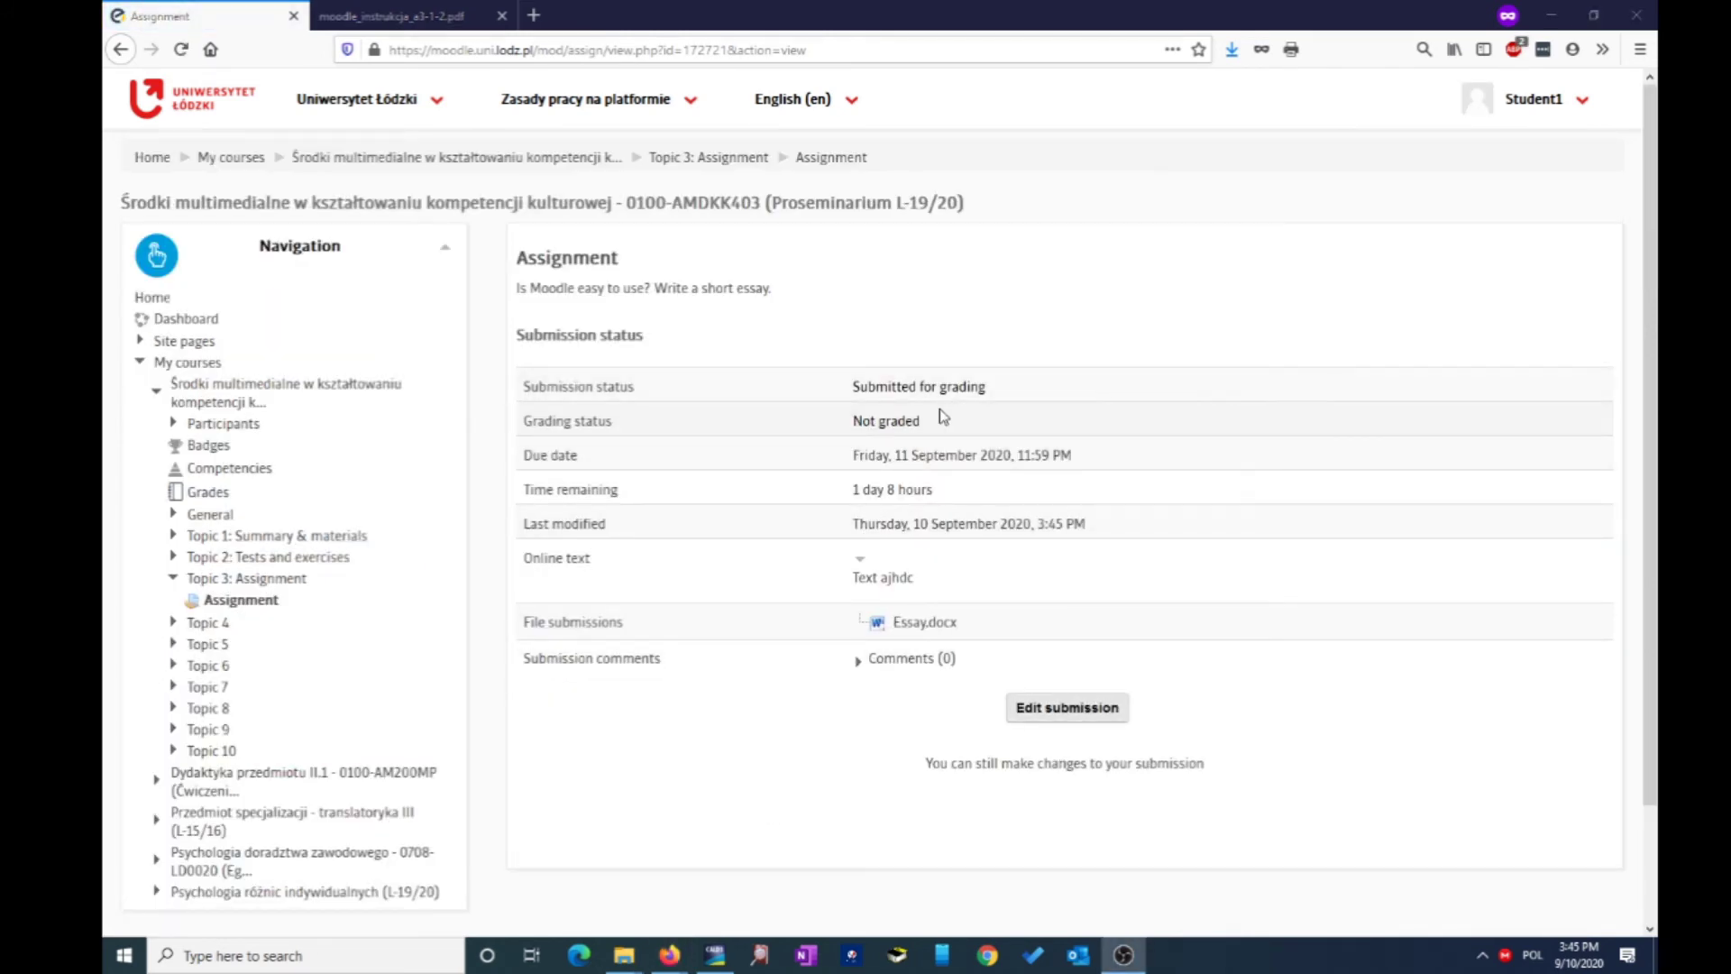
Step: Check the grading status of the submitted assignment
drag(854, 422, 925, 429)
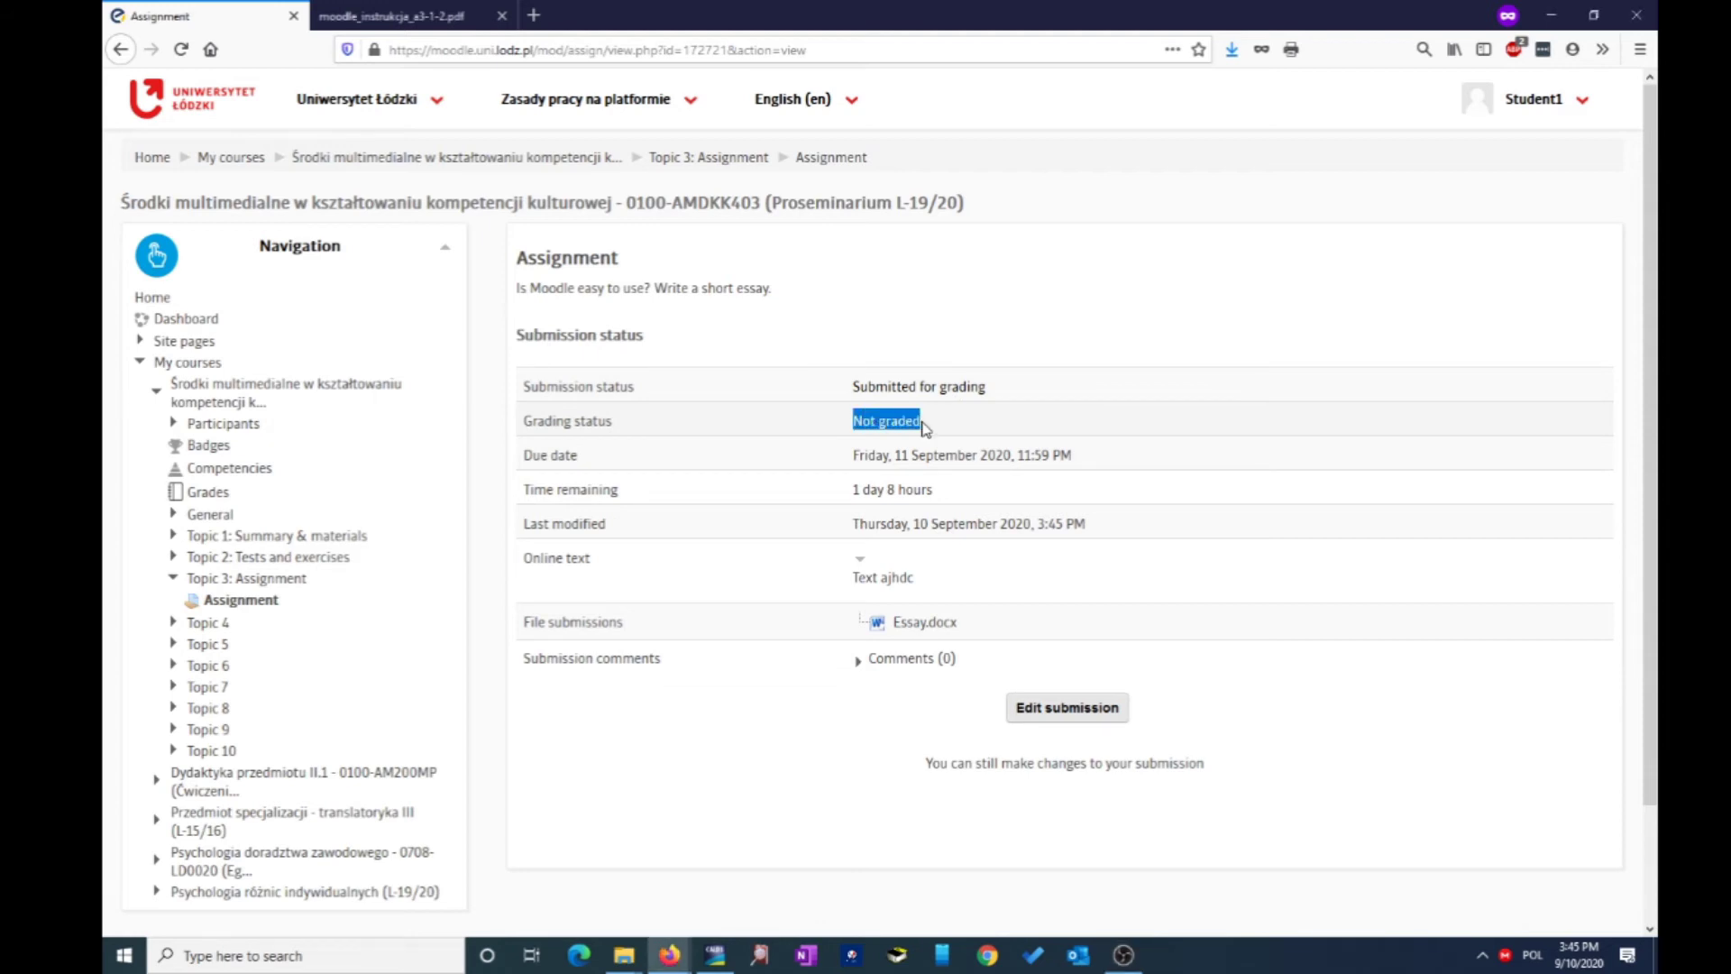
click(1025, 361)
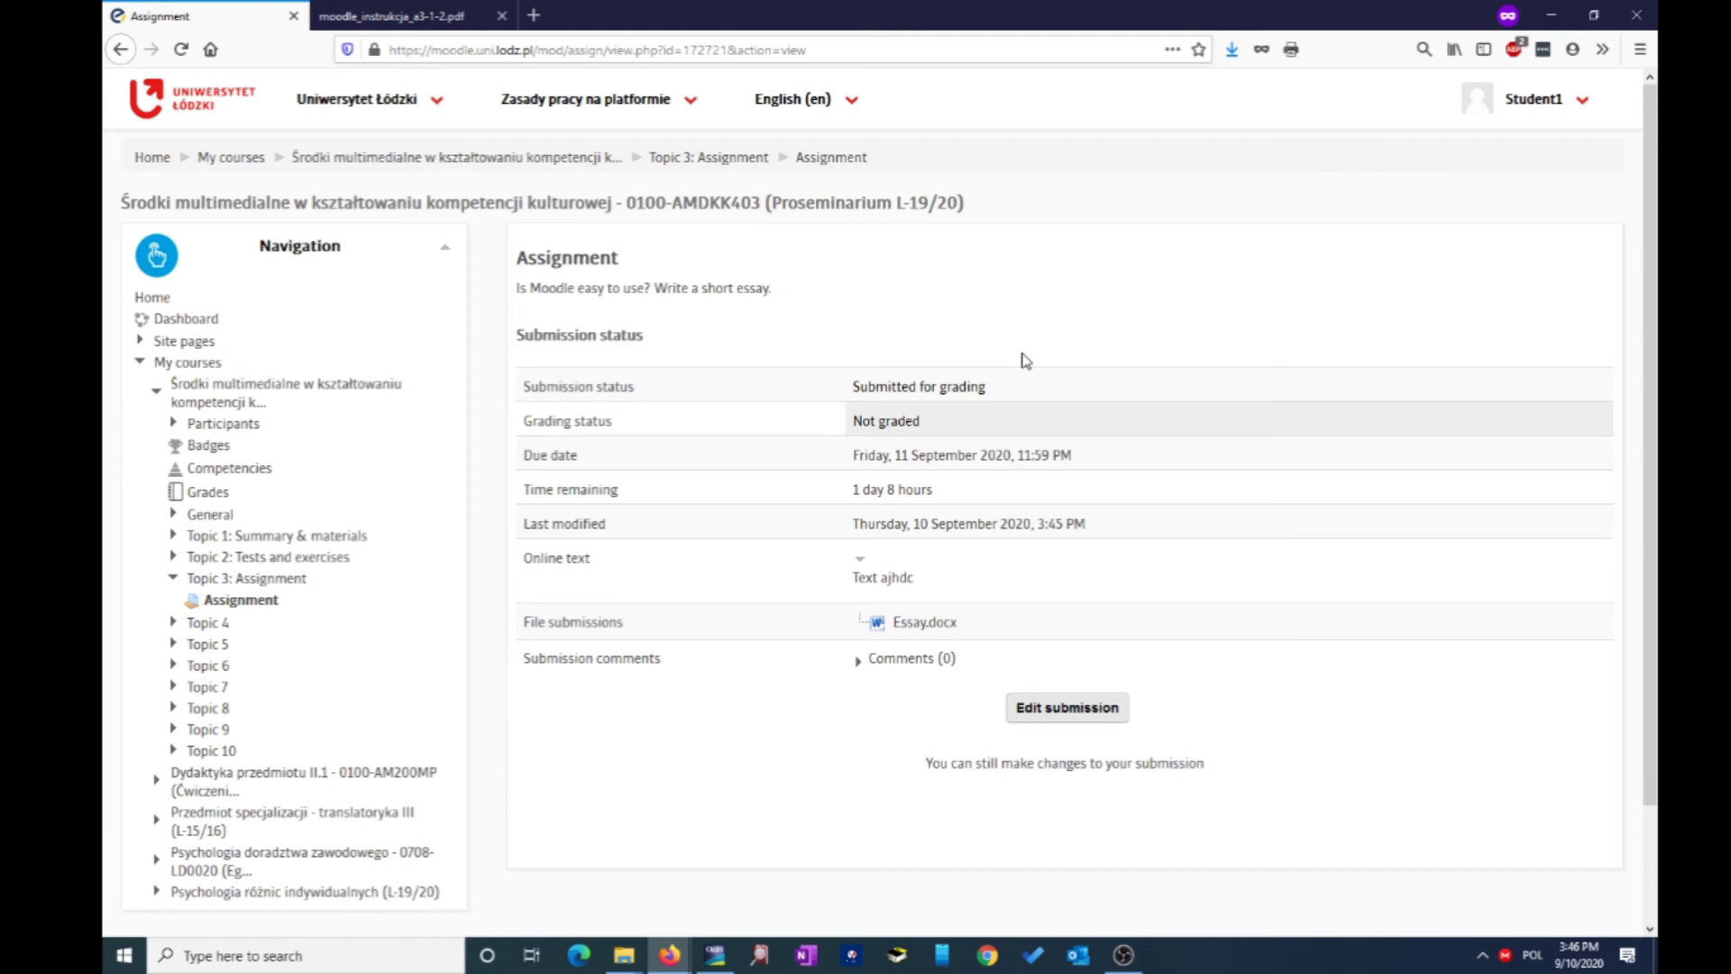
drag(854, 420, 971, 408)
click(1059, 360)
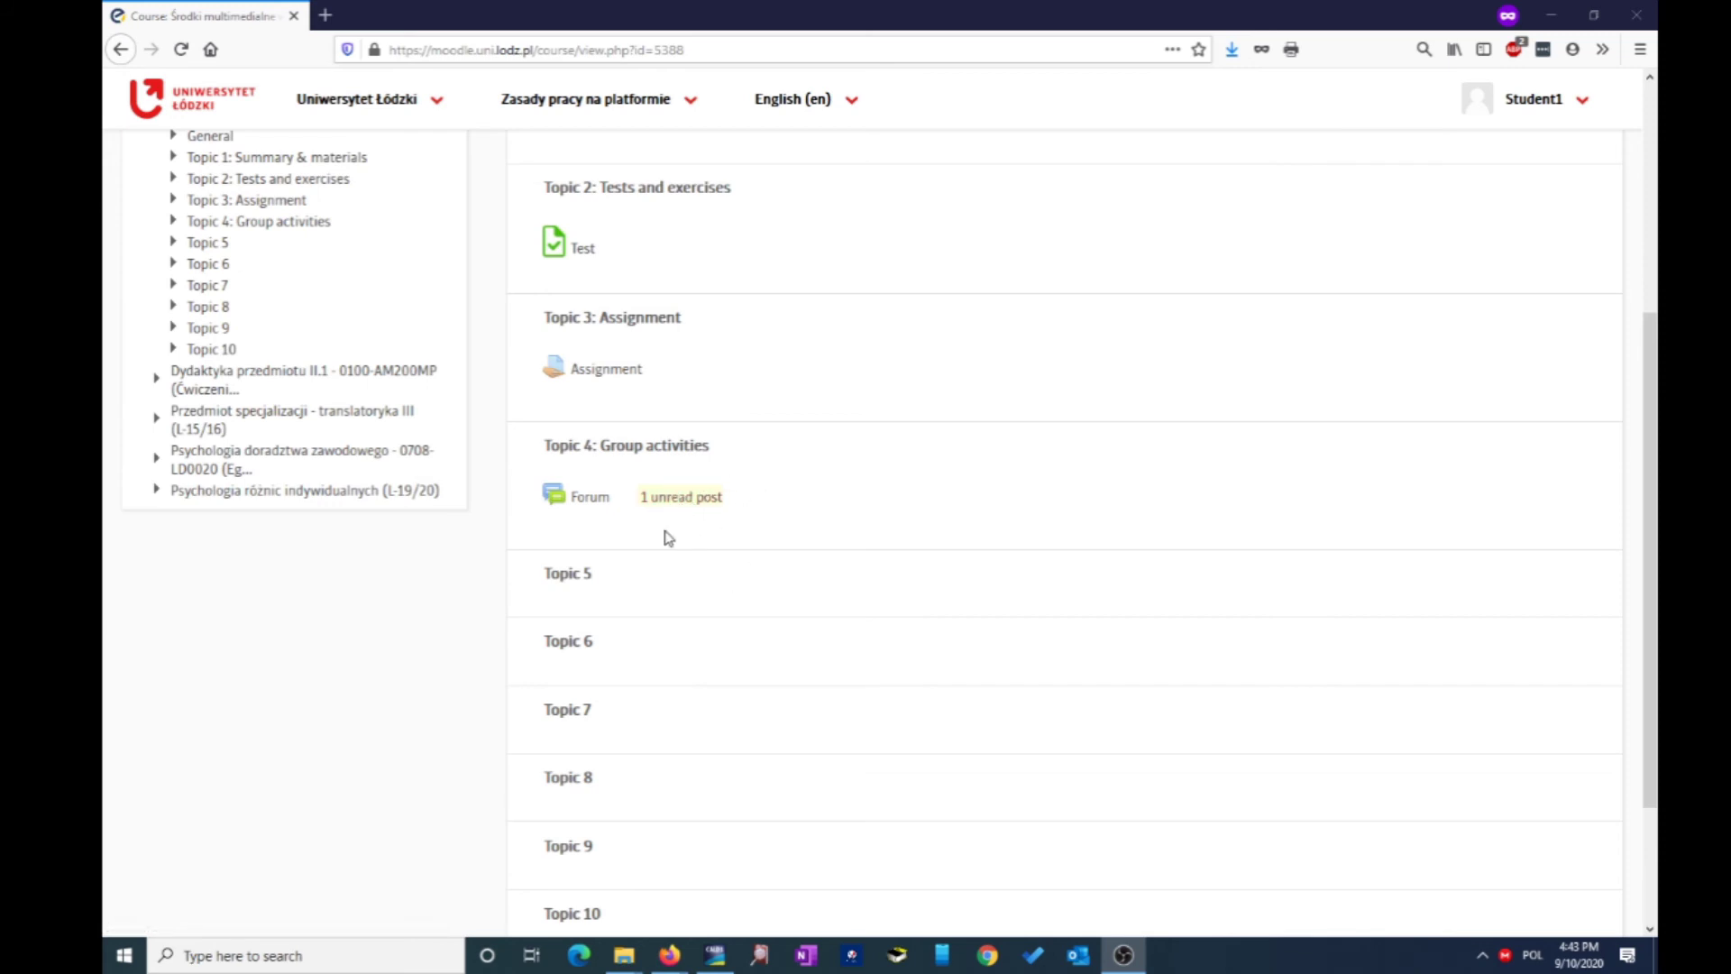
Step: Open the "Moodle or Teams?" discussion in the Topic 4 Forum and post the reply "Moodle!"
click(589, 503)
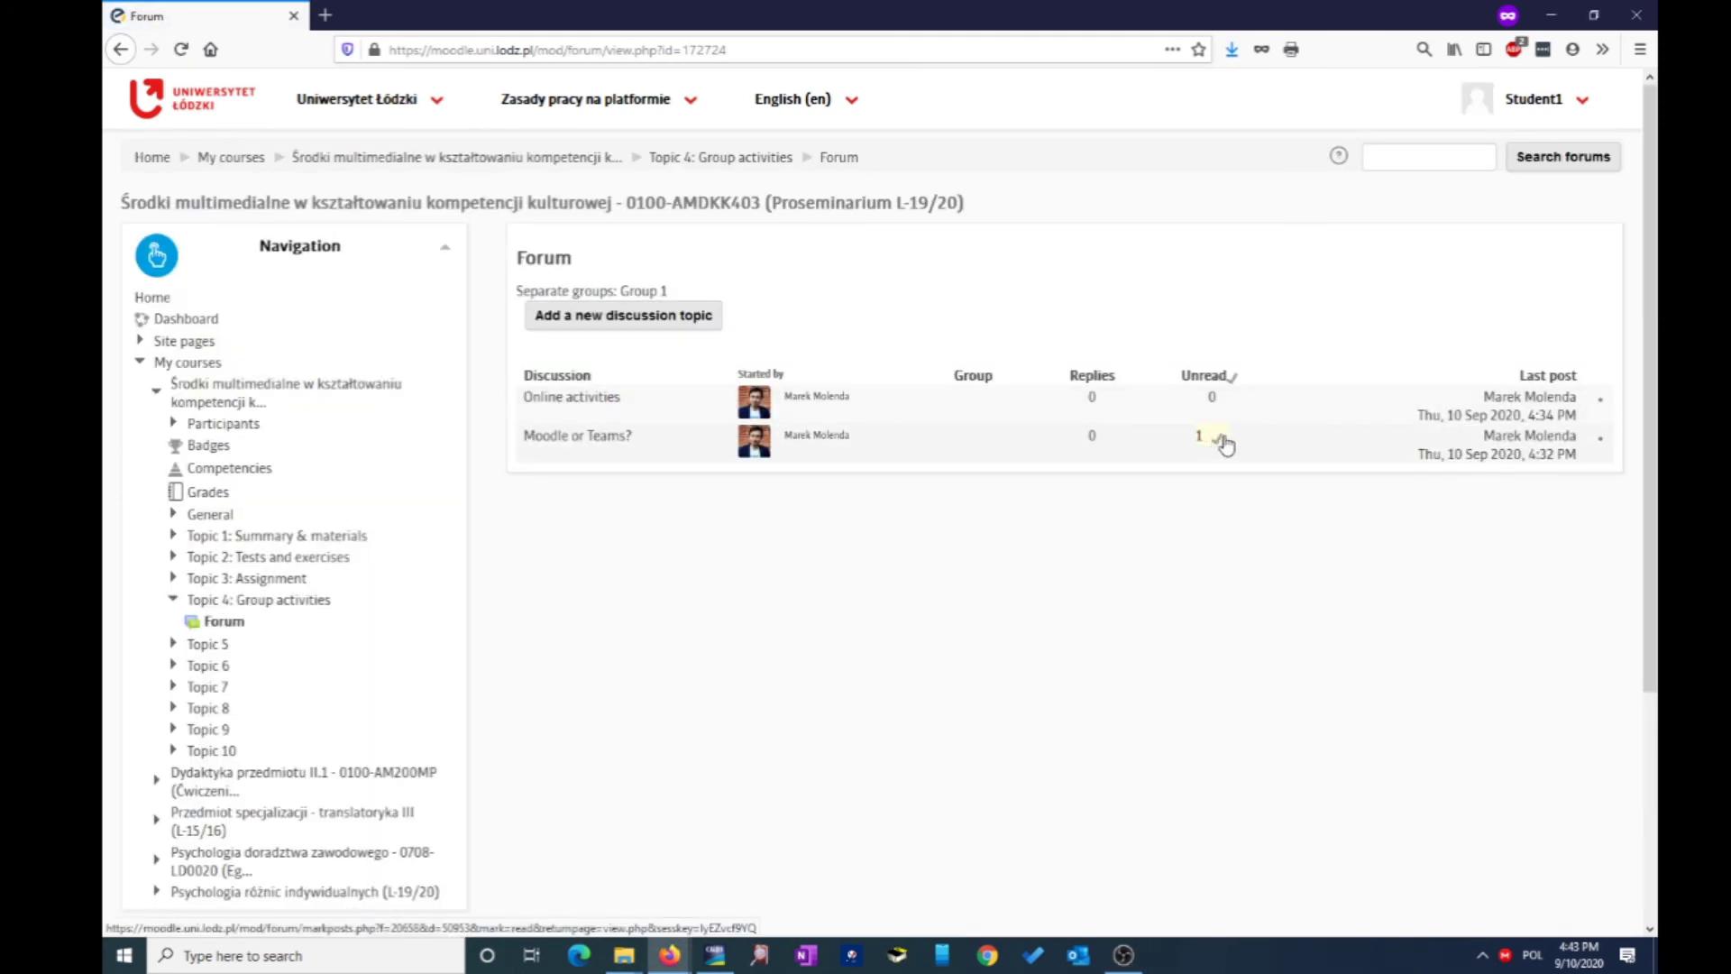
click(592, 438)
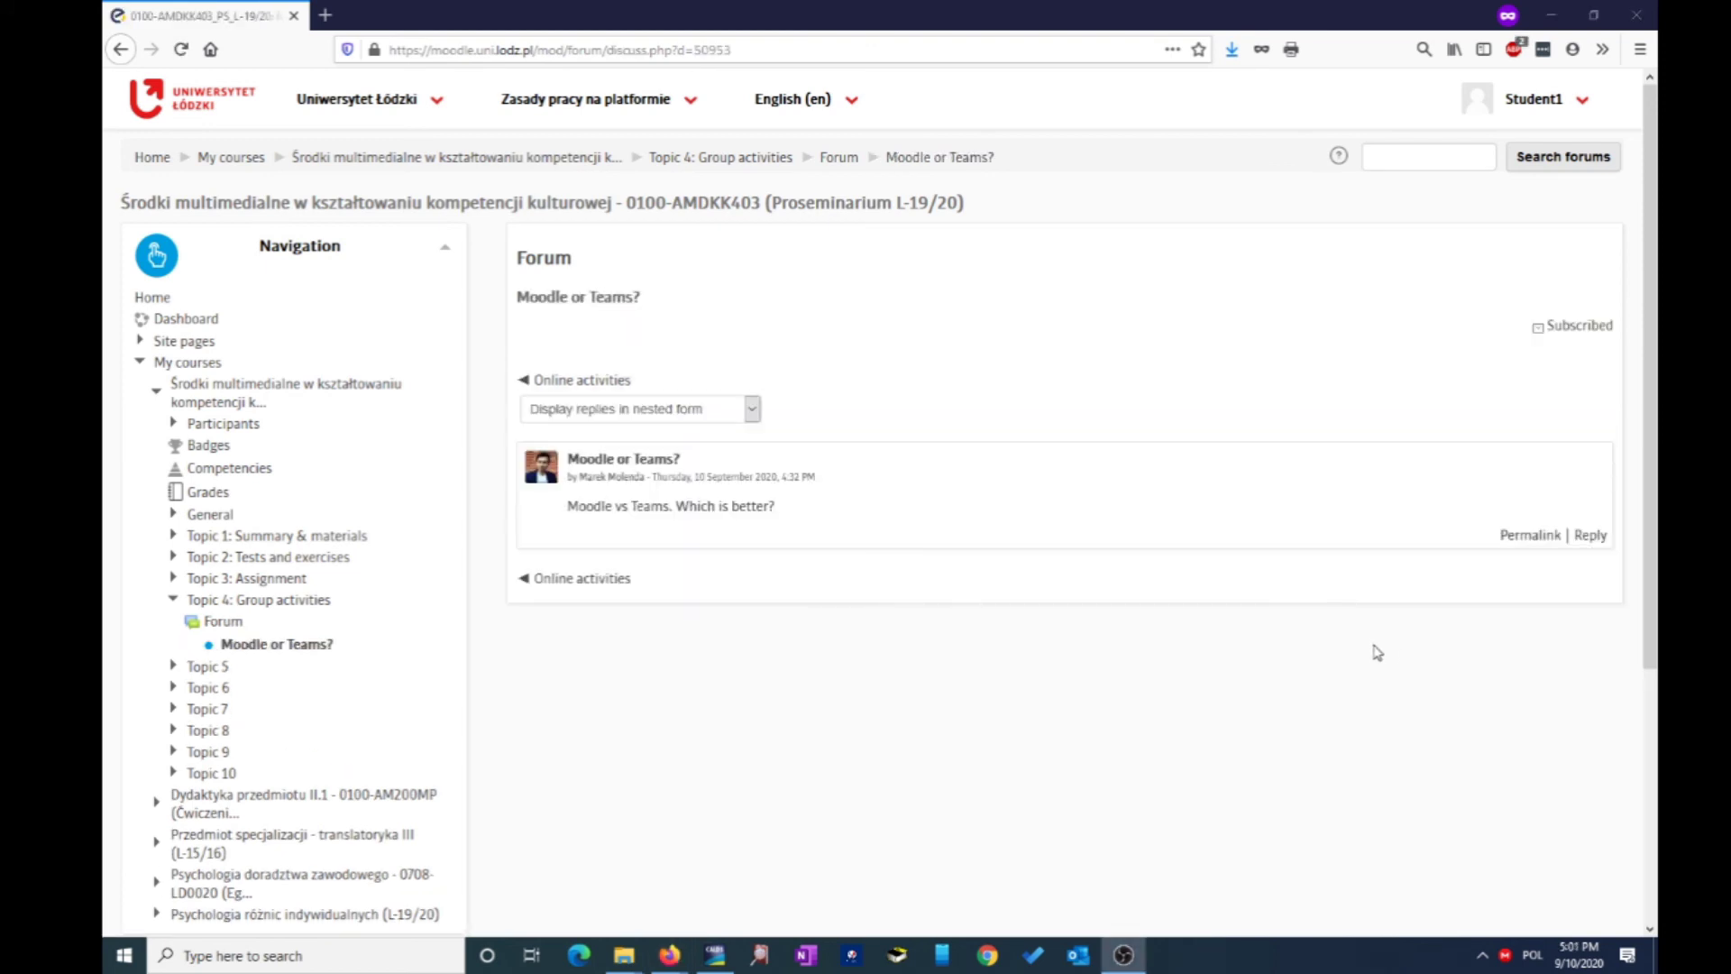
click(1594, 537)
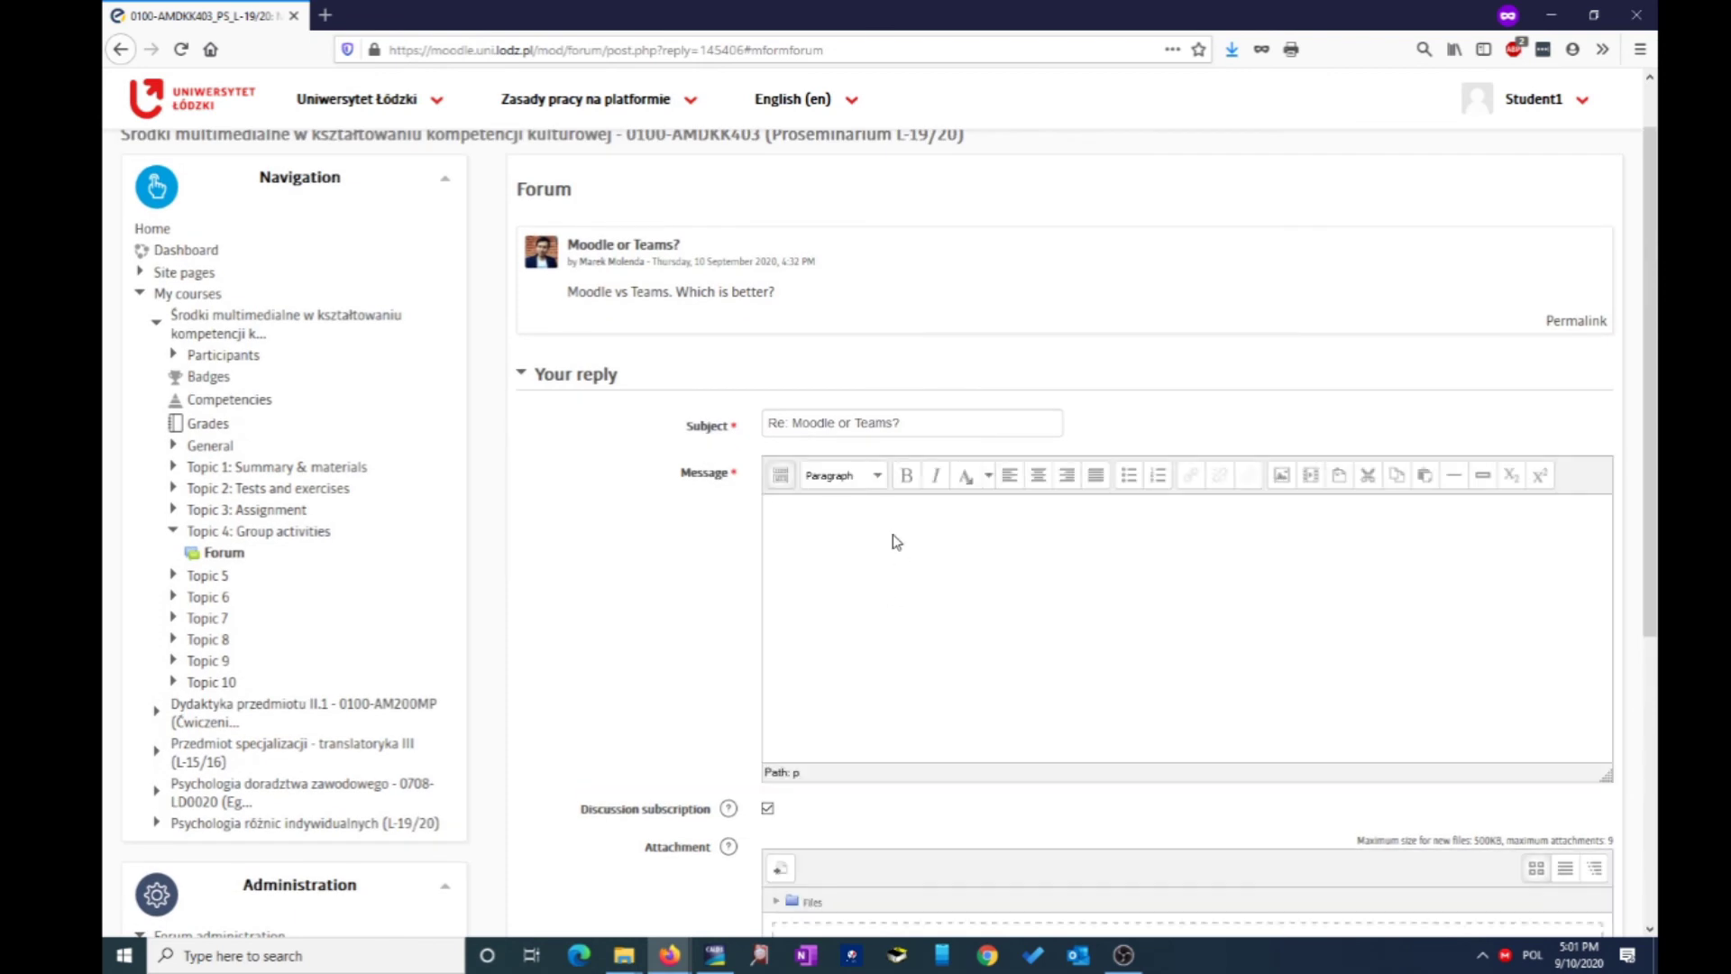
text(Moodle!)
scroll(907, 509, down, 2)
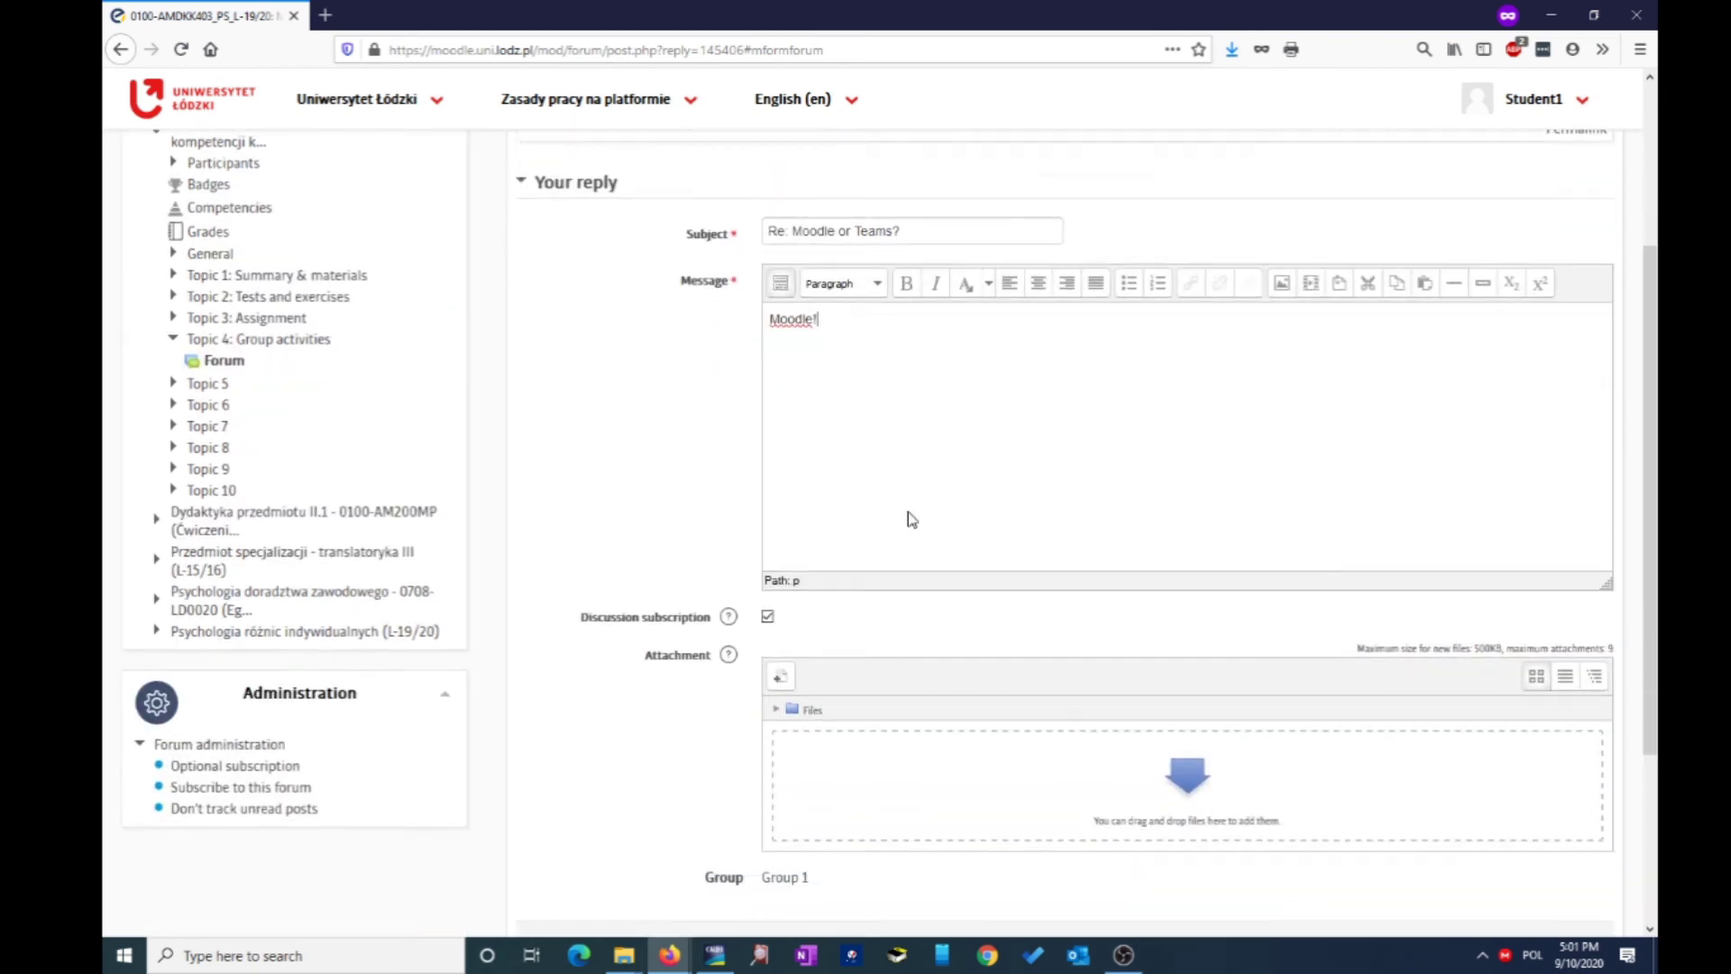
scroll(911, 519, down, 3)
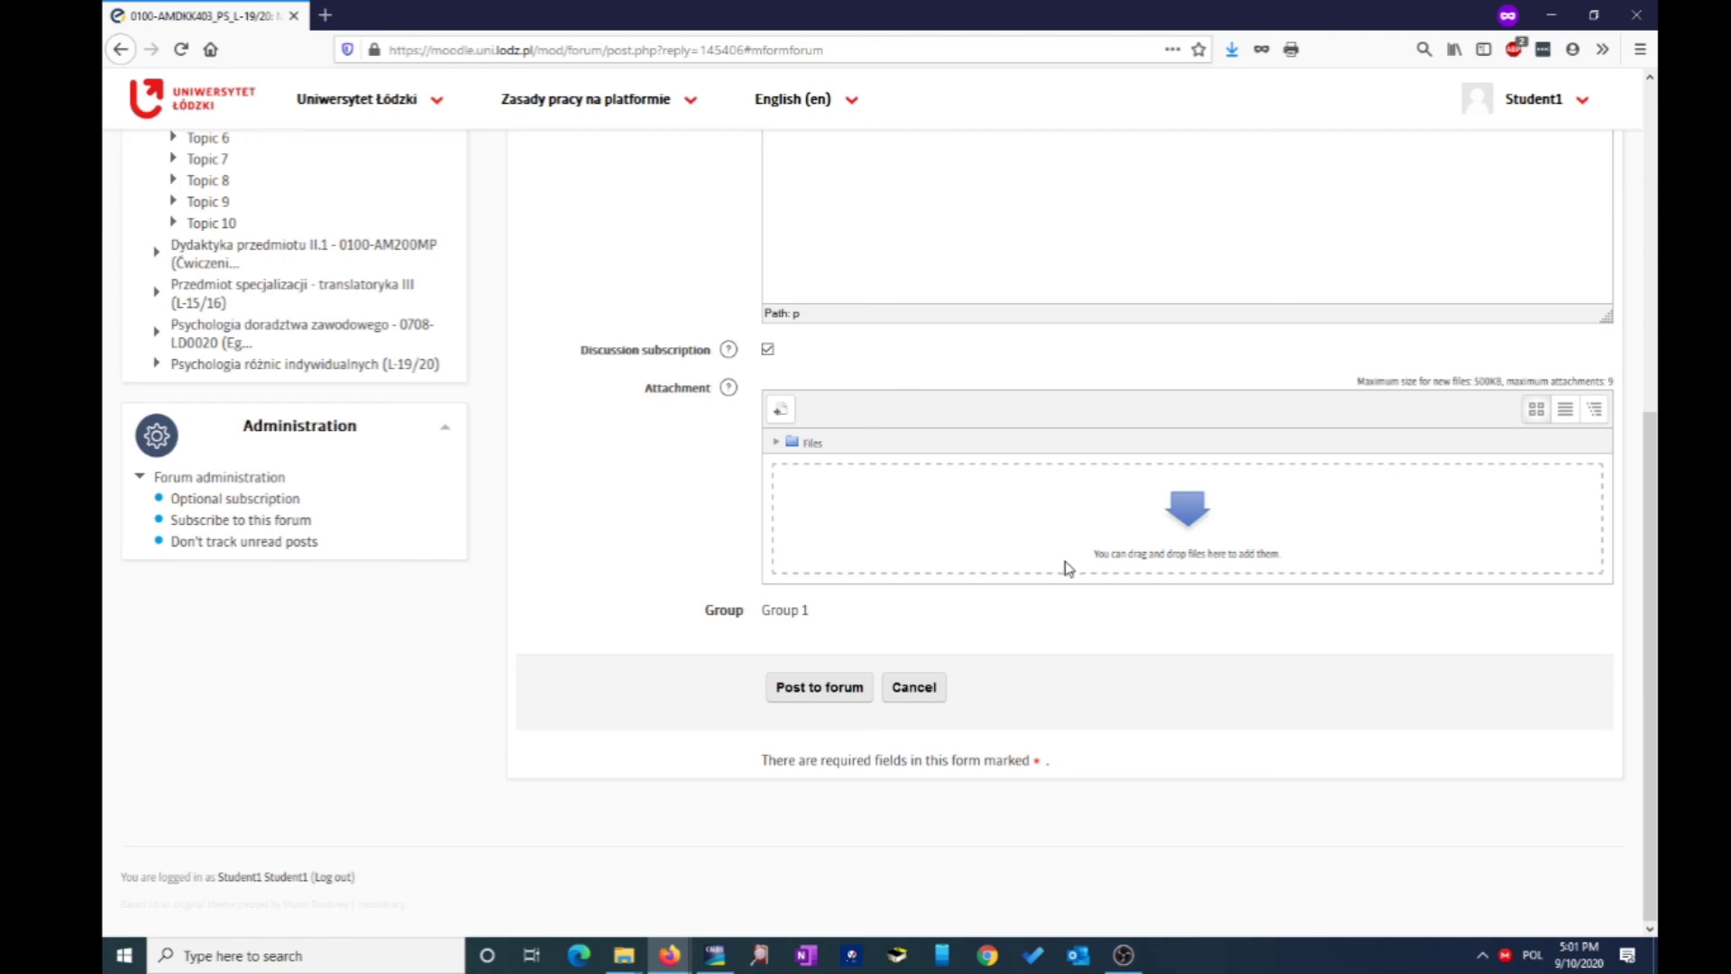
click(823, 690)
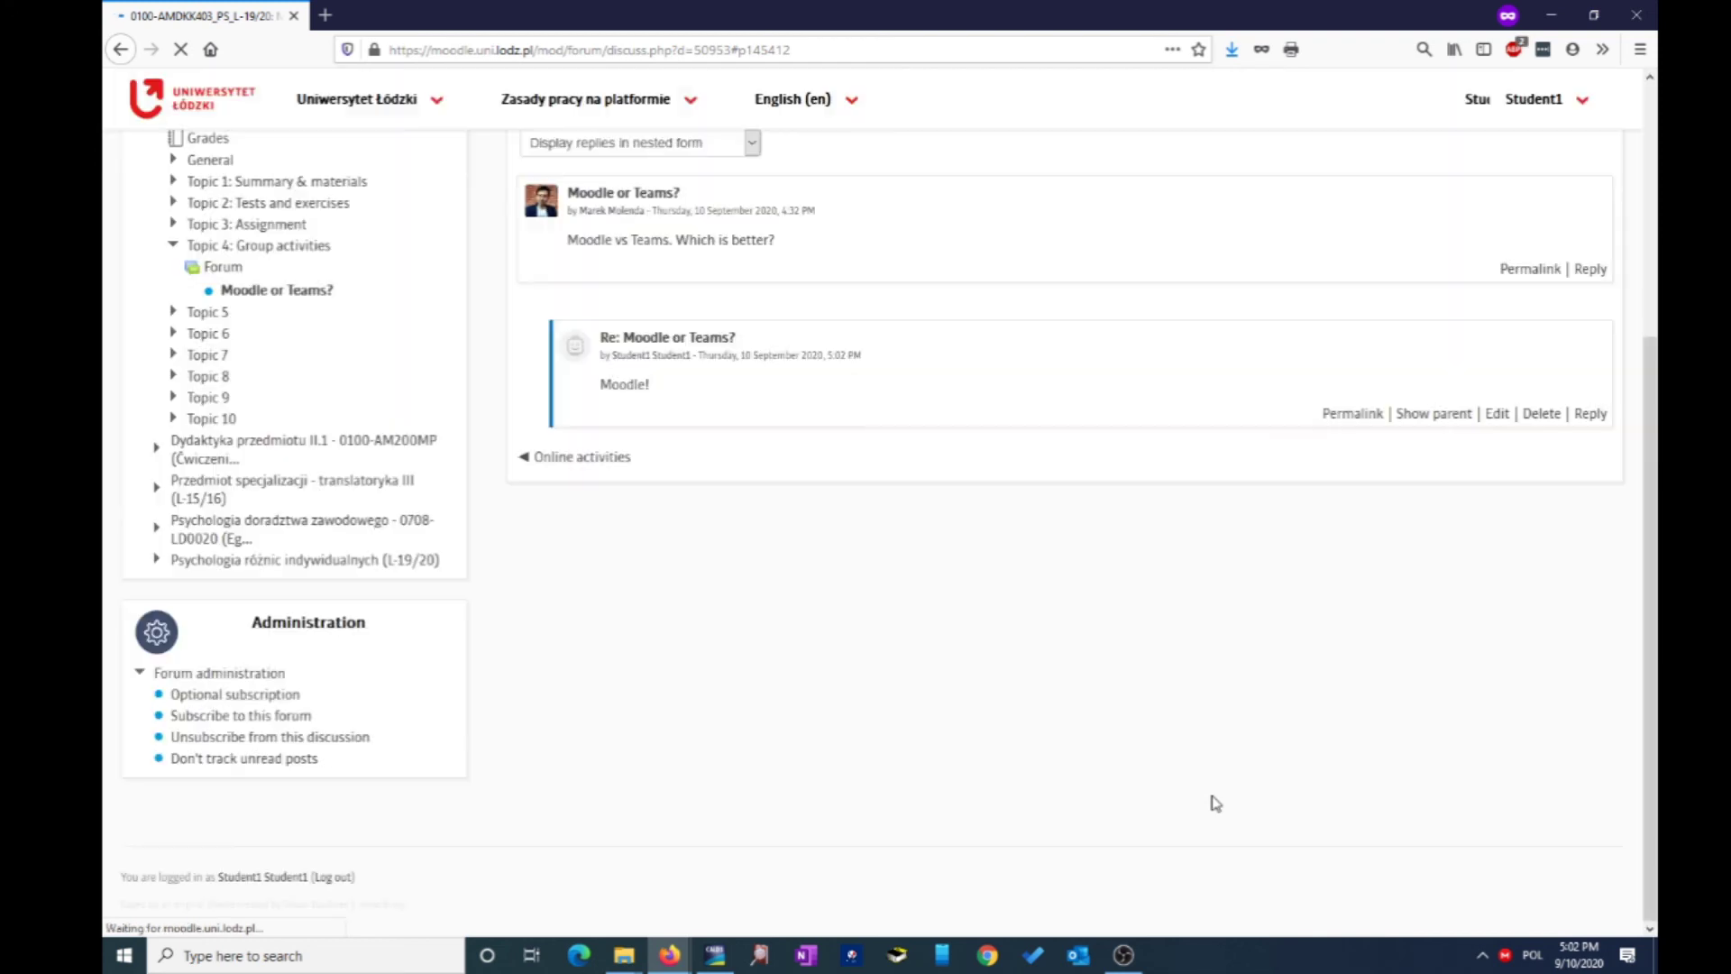
Step: Review the posted reply's available actions and the time allowed for editing it
scroll(995, 622, up, 1)
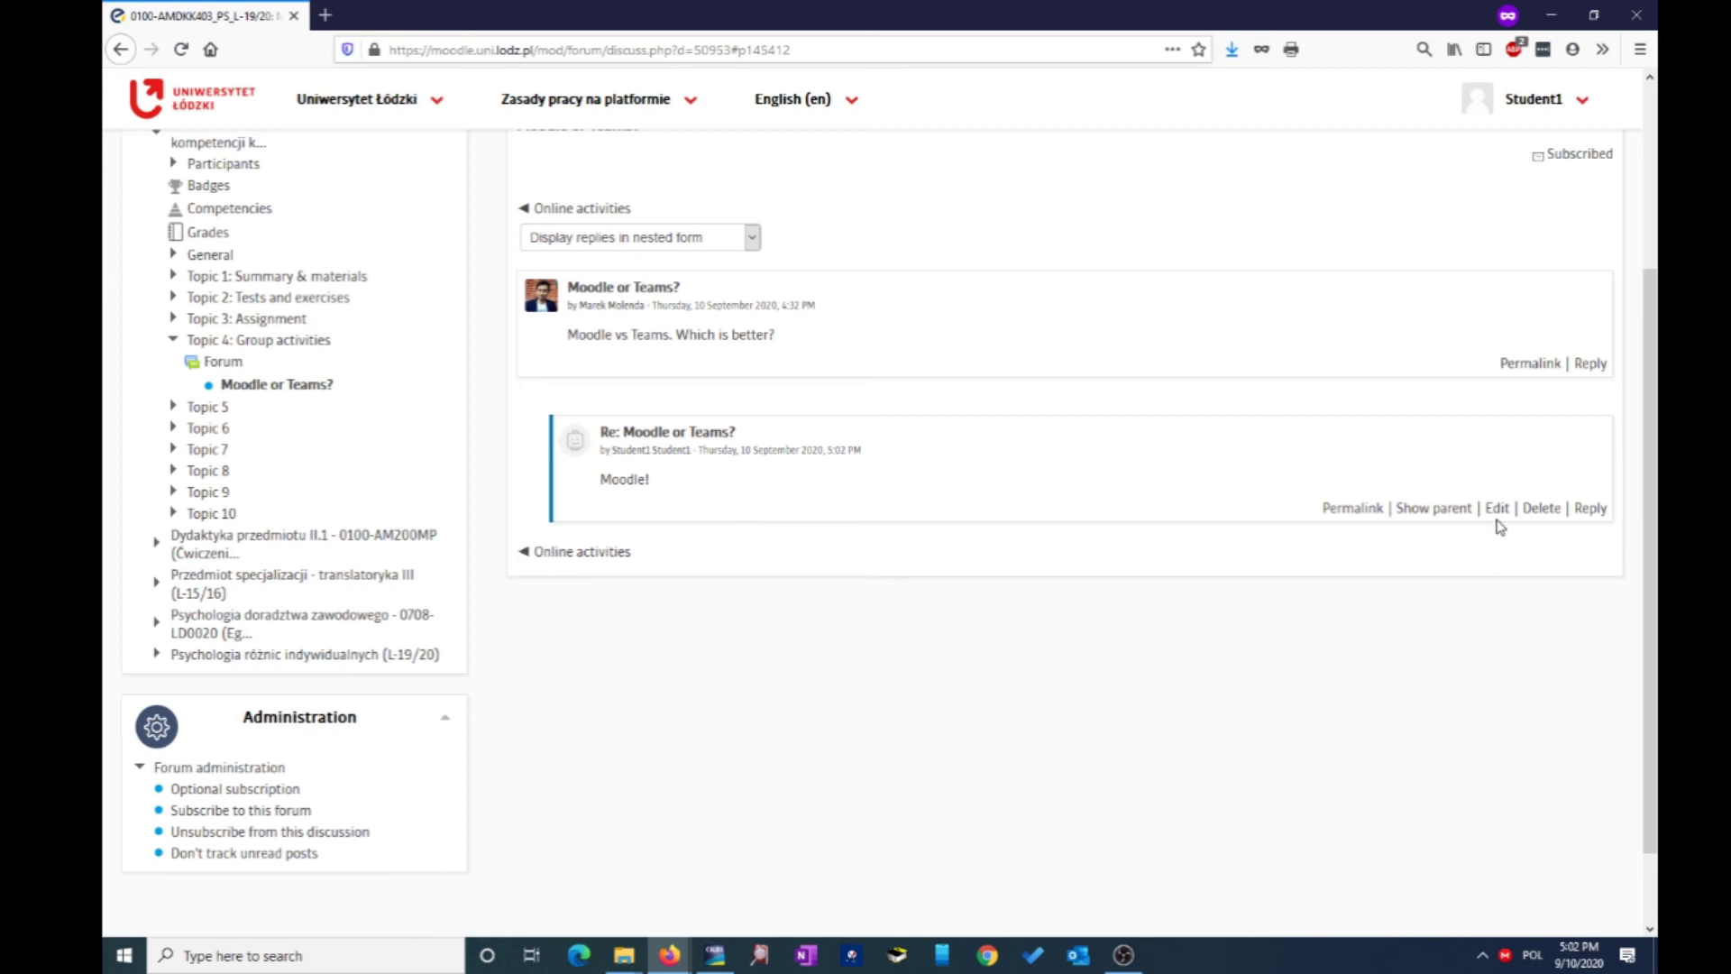
scroll(1052, 657, up, 2)
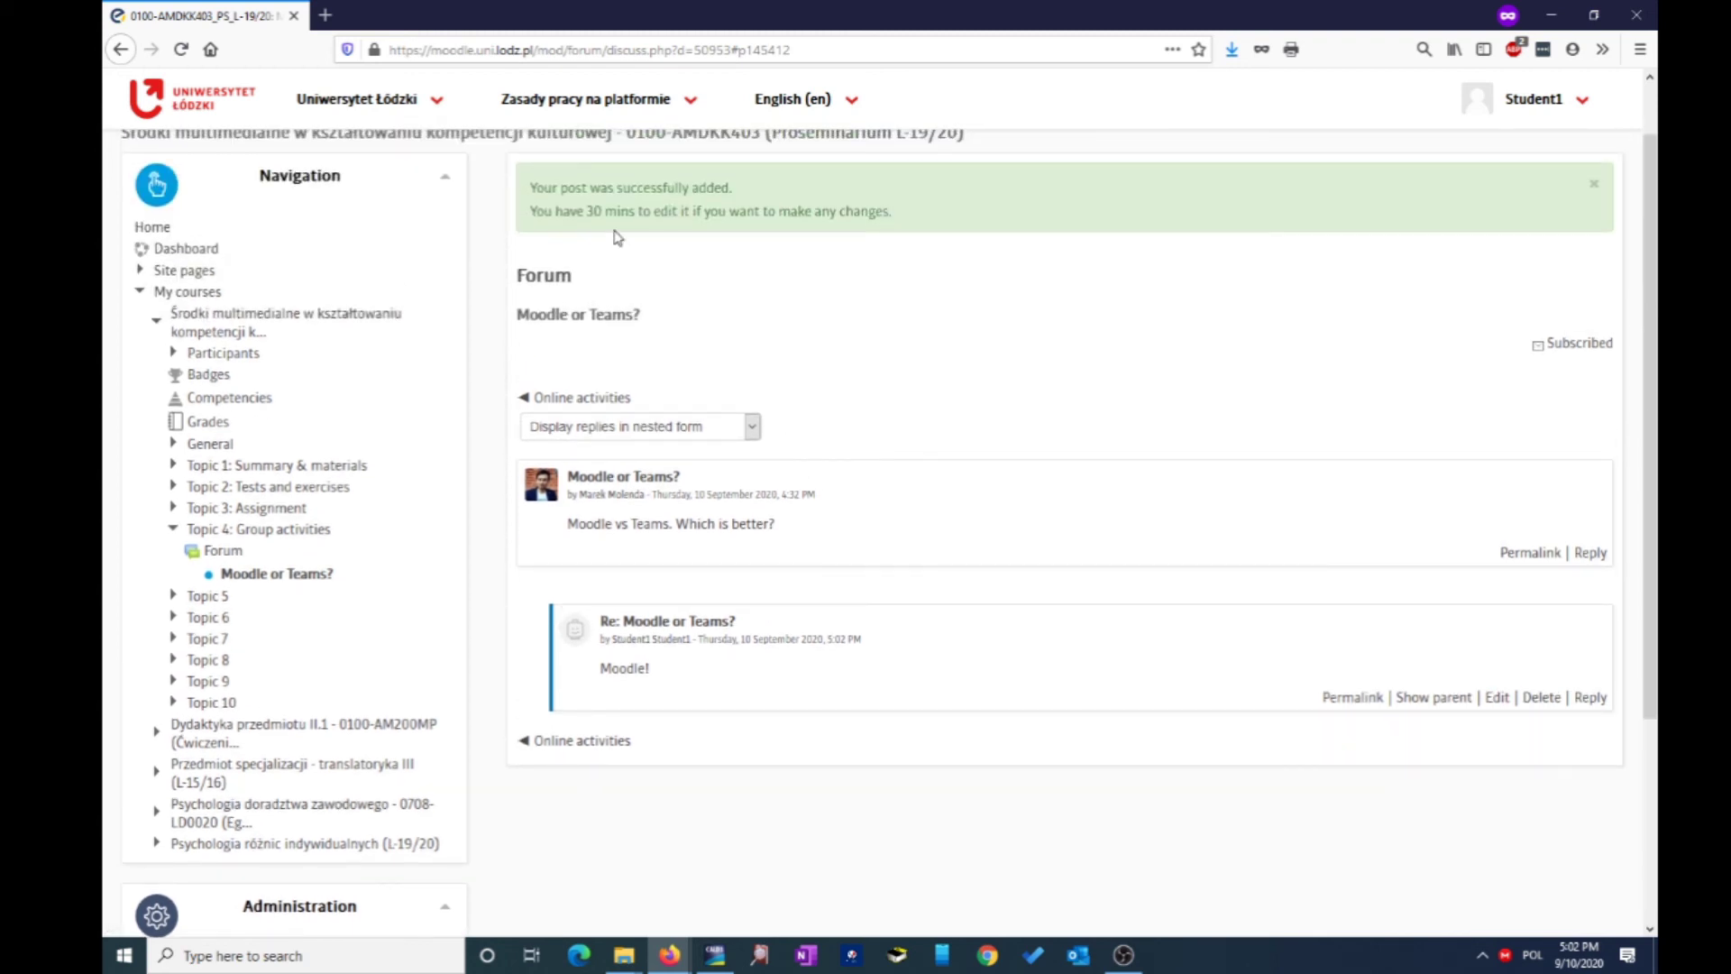
drag(588, 214, 637, 213)
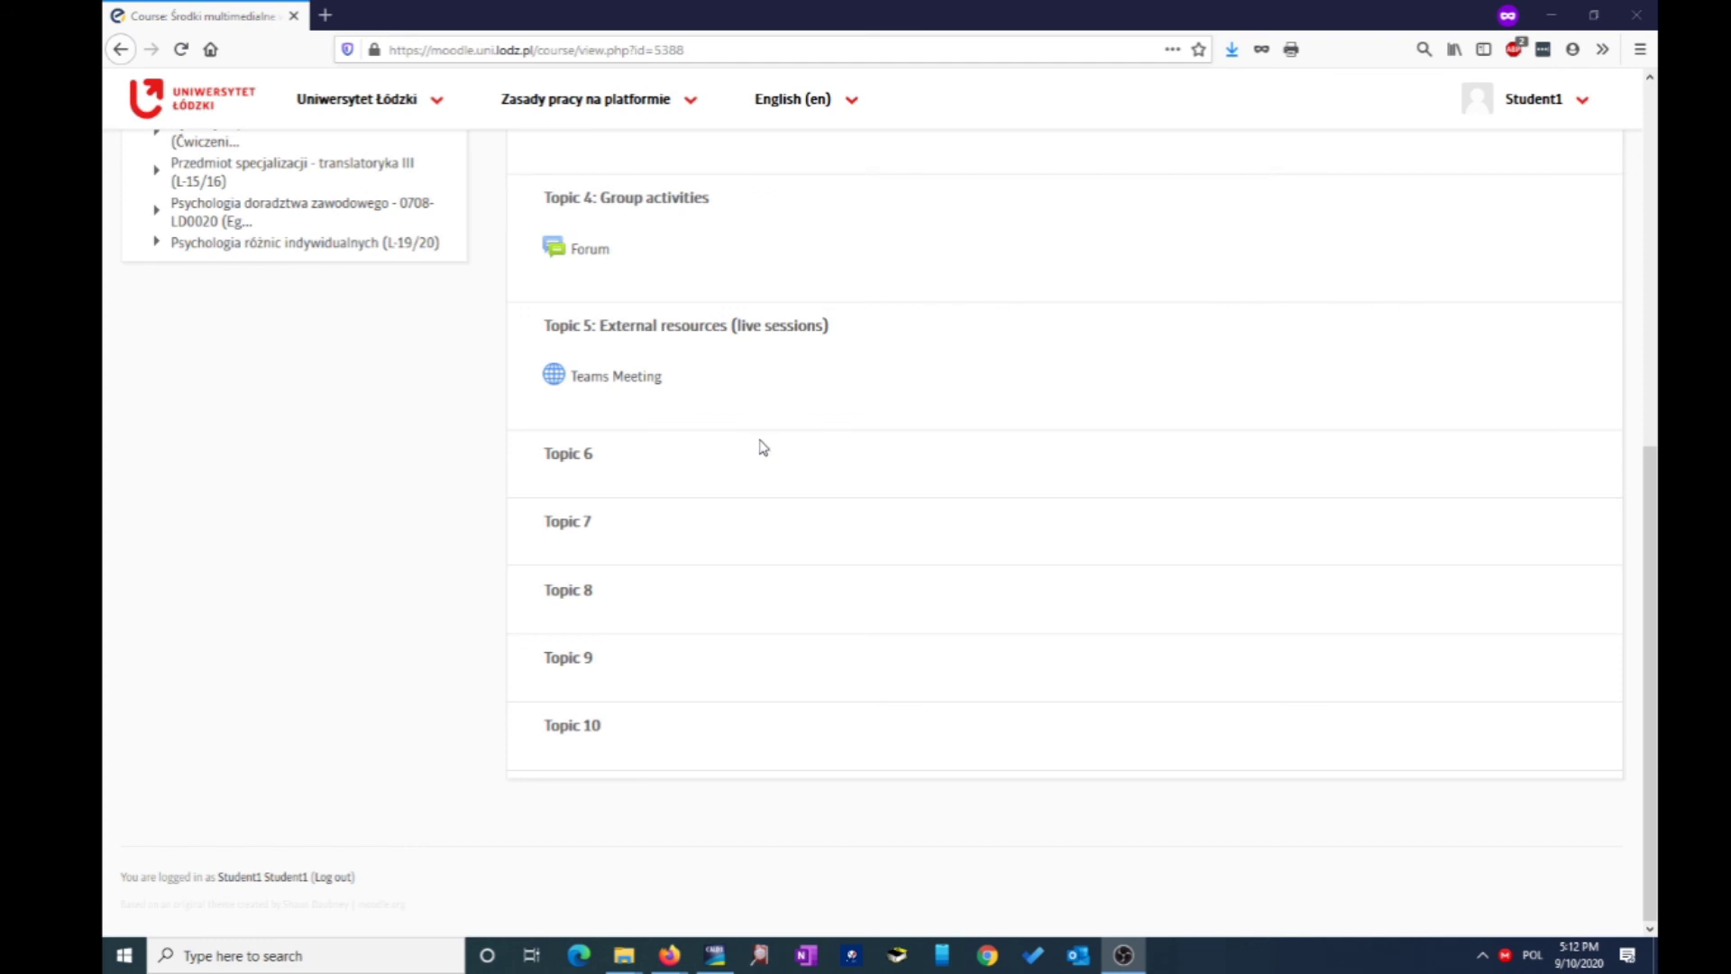
Step: Open the Teams Meeting link in Topic 5 and launch it in the Microsoft Teams application
click(607, 386)
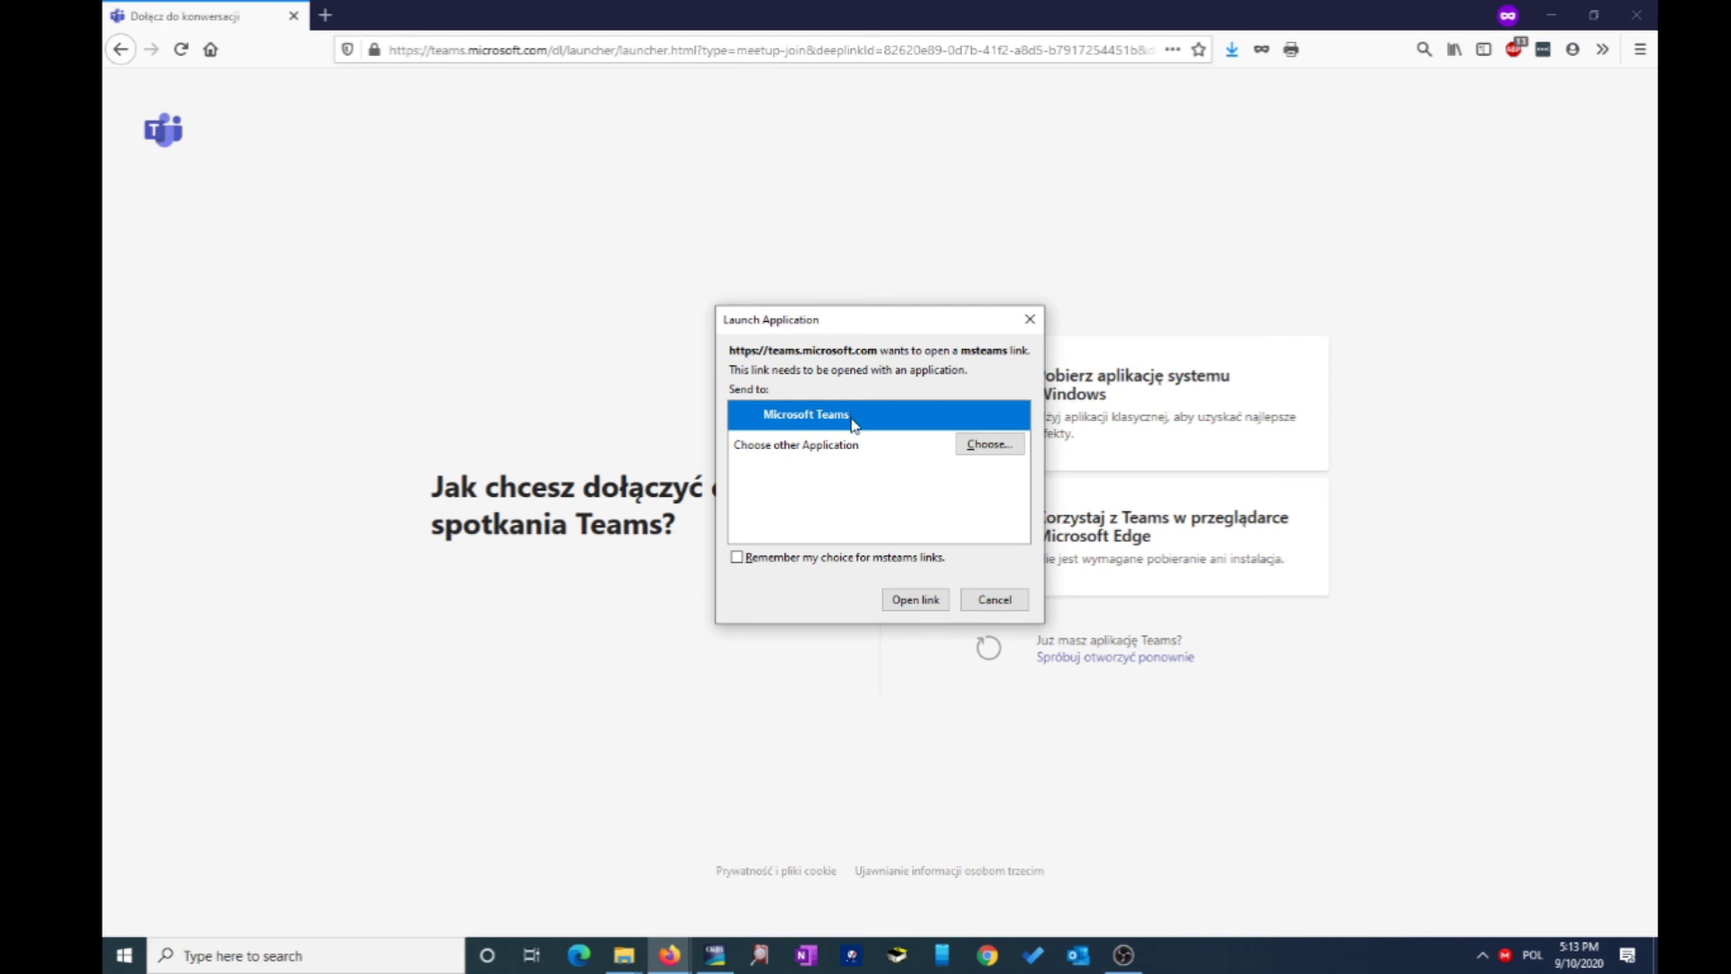
drag(838, 317, 656, 246)
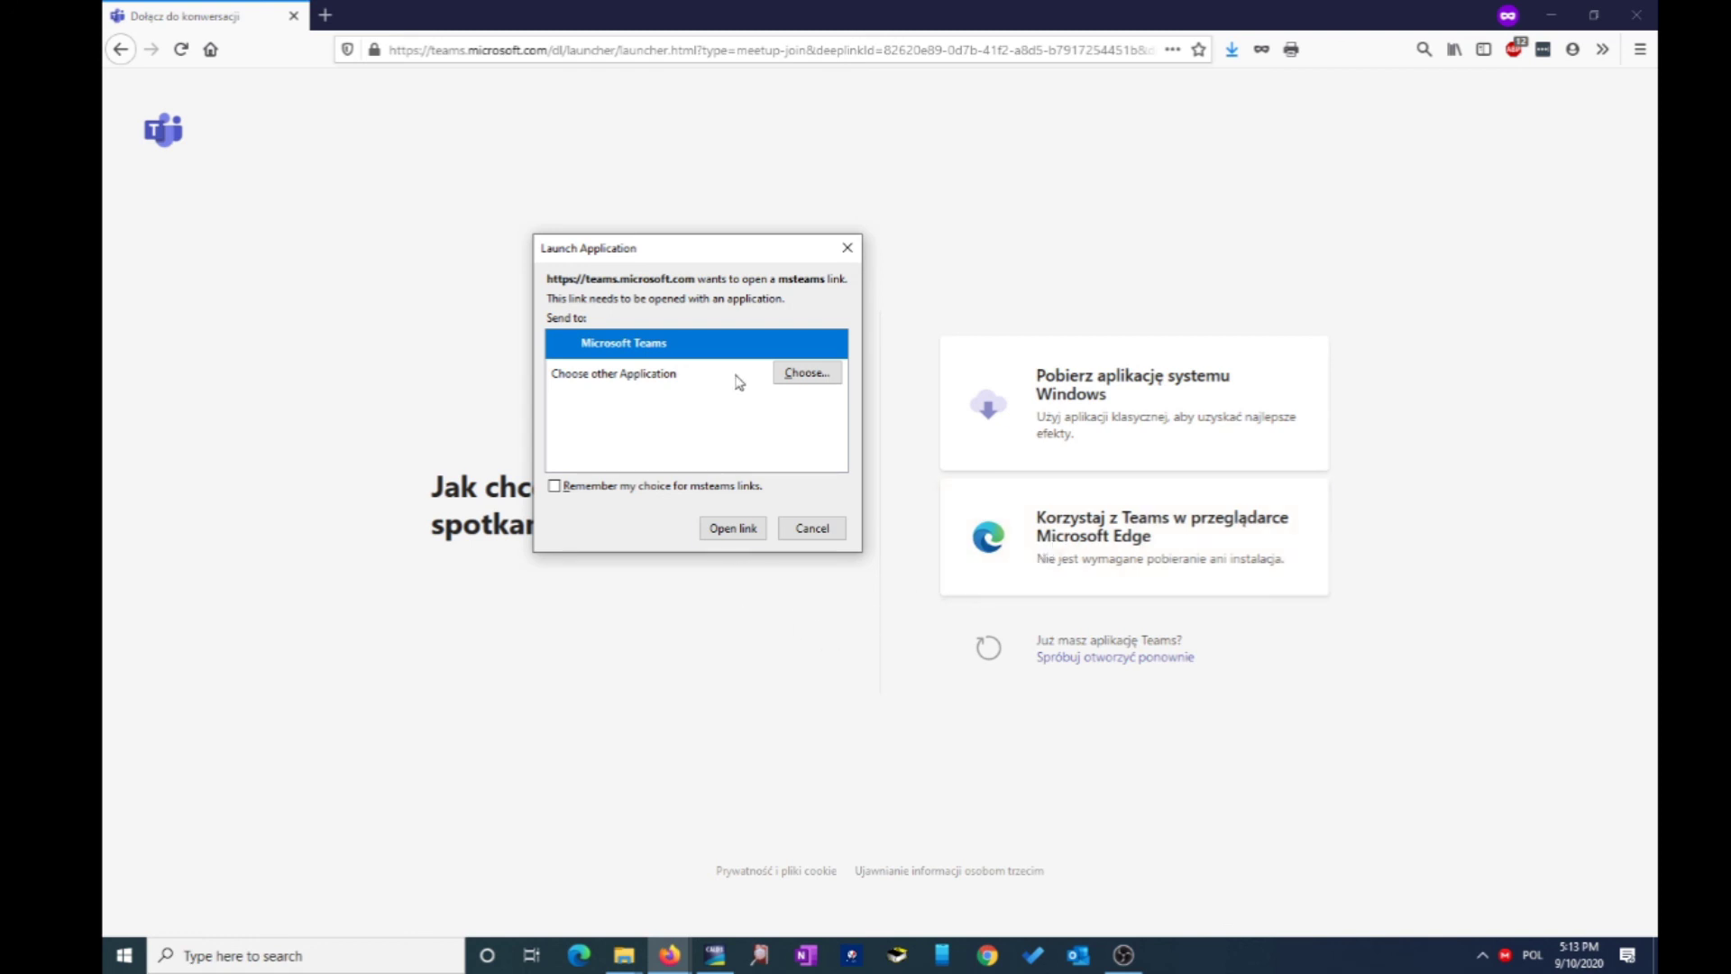
drag(697, 258, 902, 361)
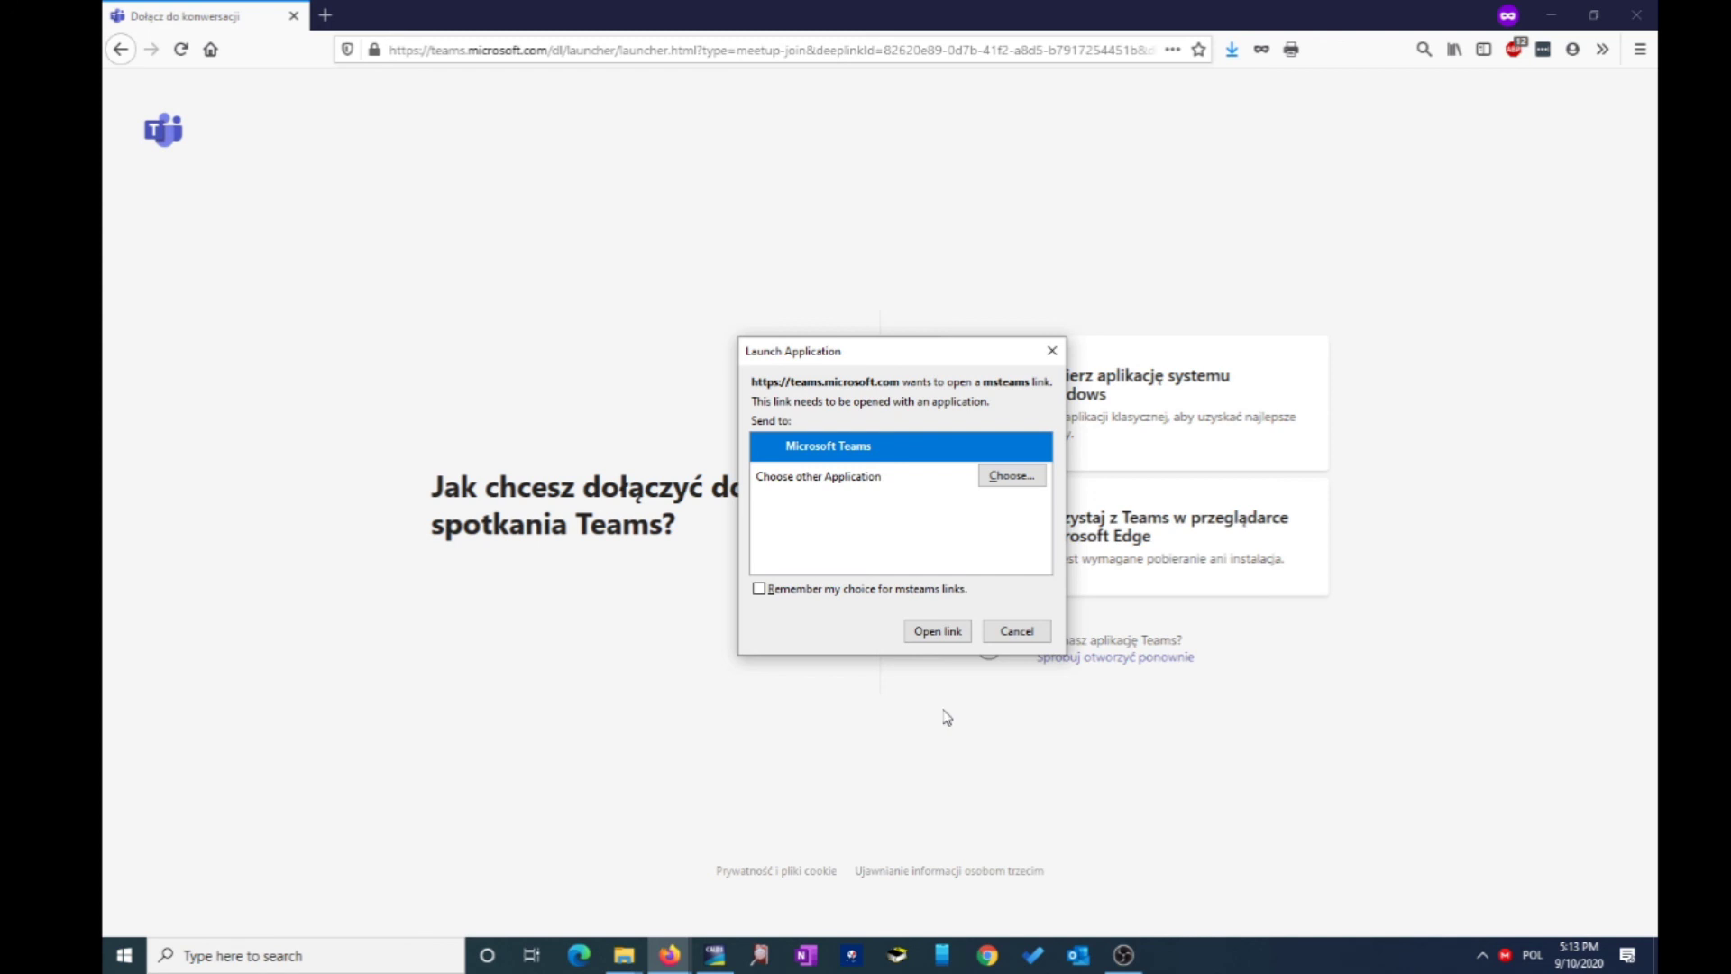
click(936, 632)
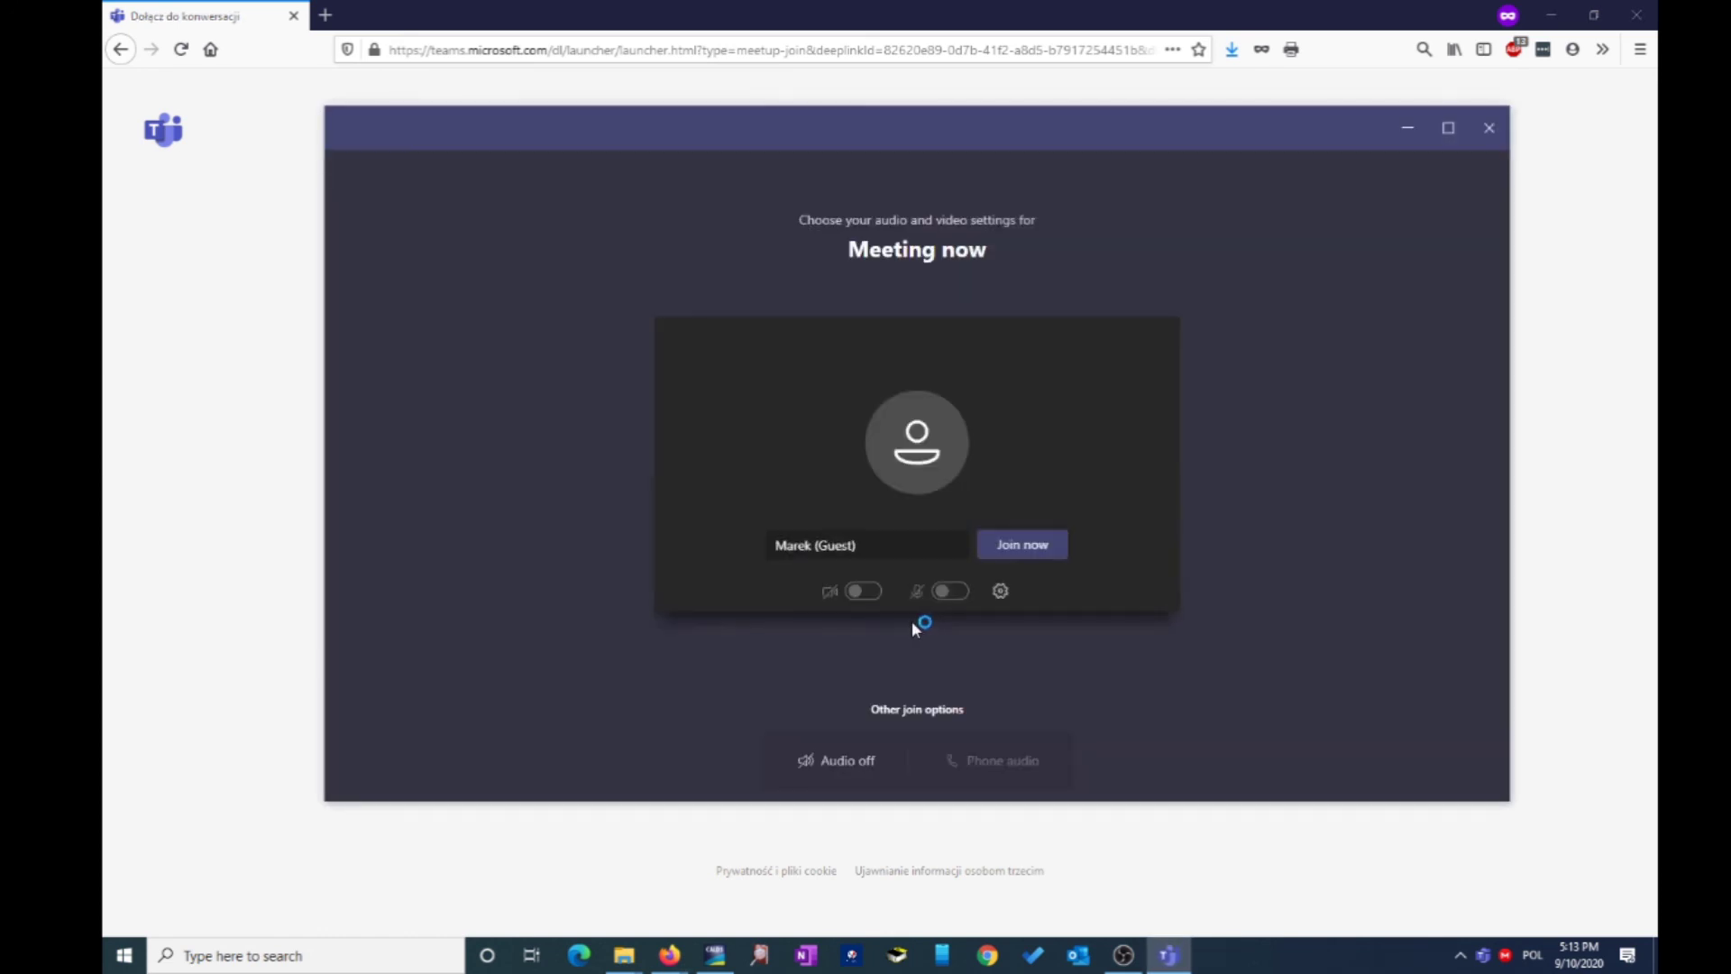
Step: Remove the "(Guest)" suffix from the participant name and join the Teams meeting
click(865, 540)
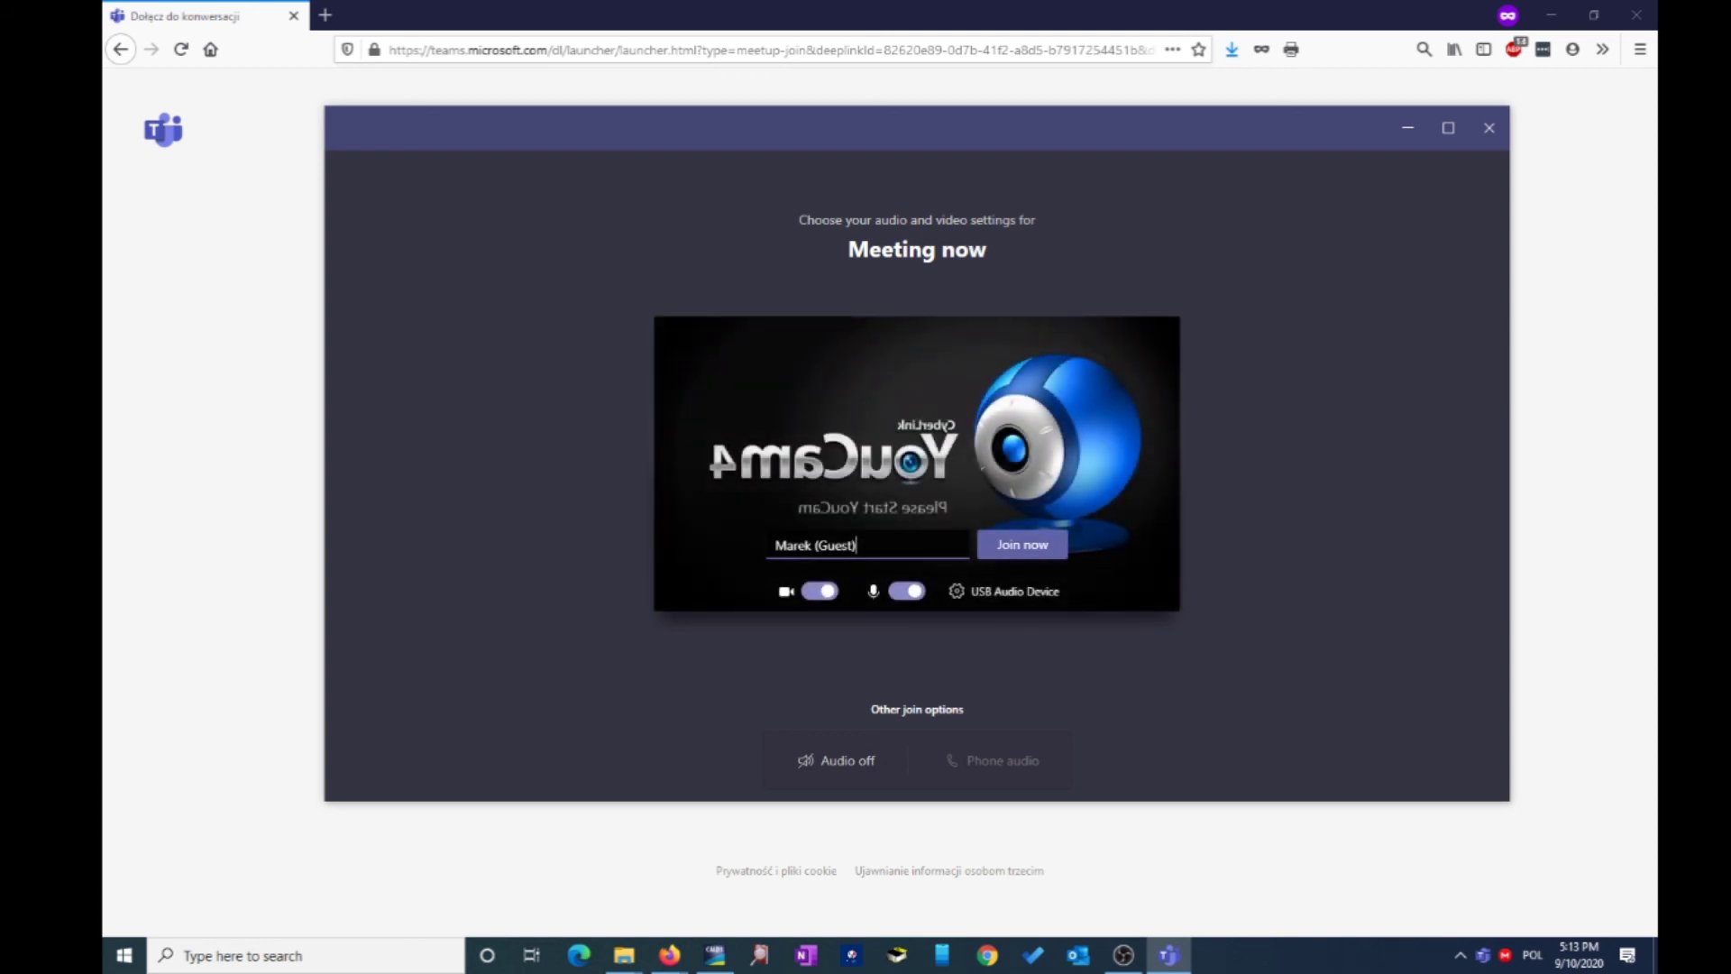
key(BackSpace)
key(BackSpace)
key(BackSpace)
key(BackSpace)
key(BackSpace)
key(BackSpace)
click(1028, 551)
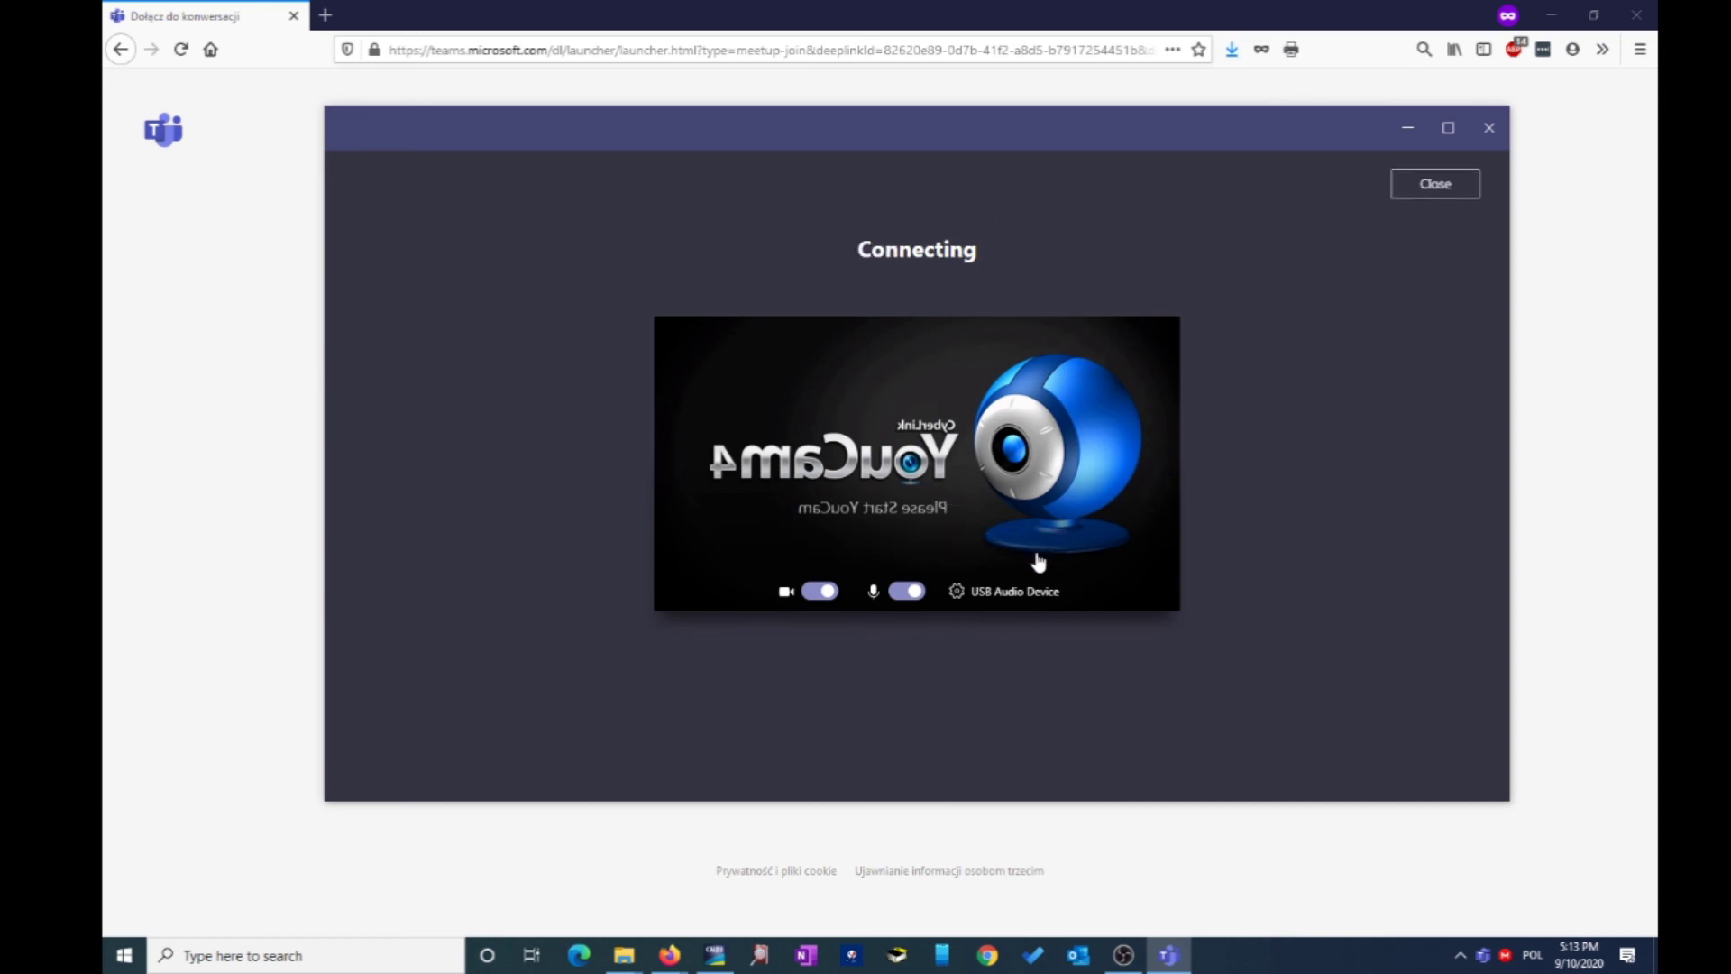